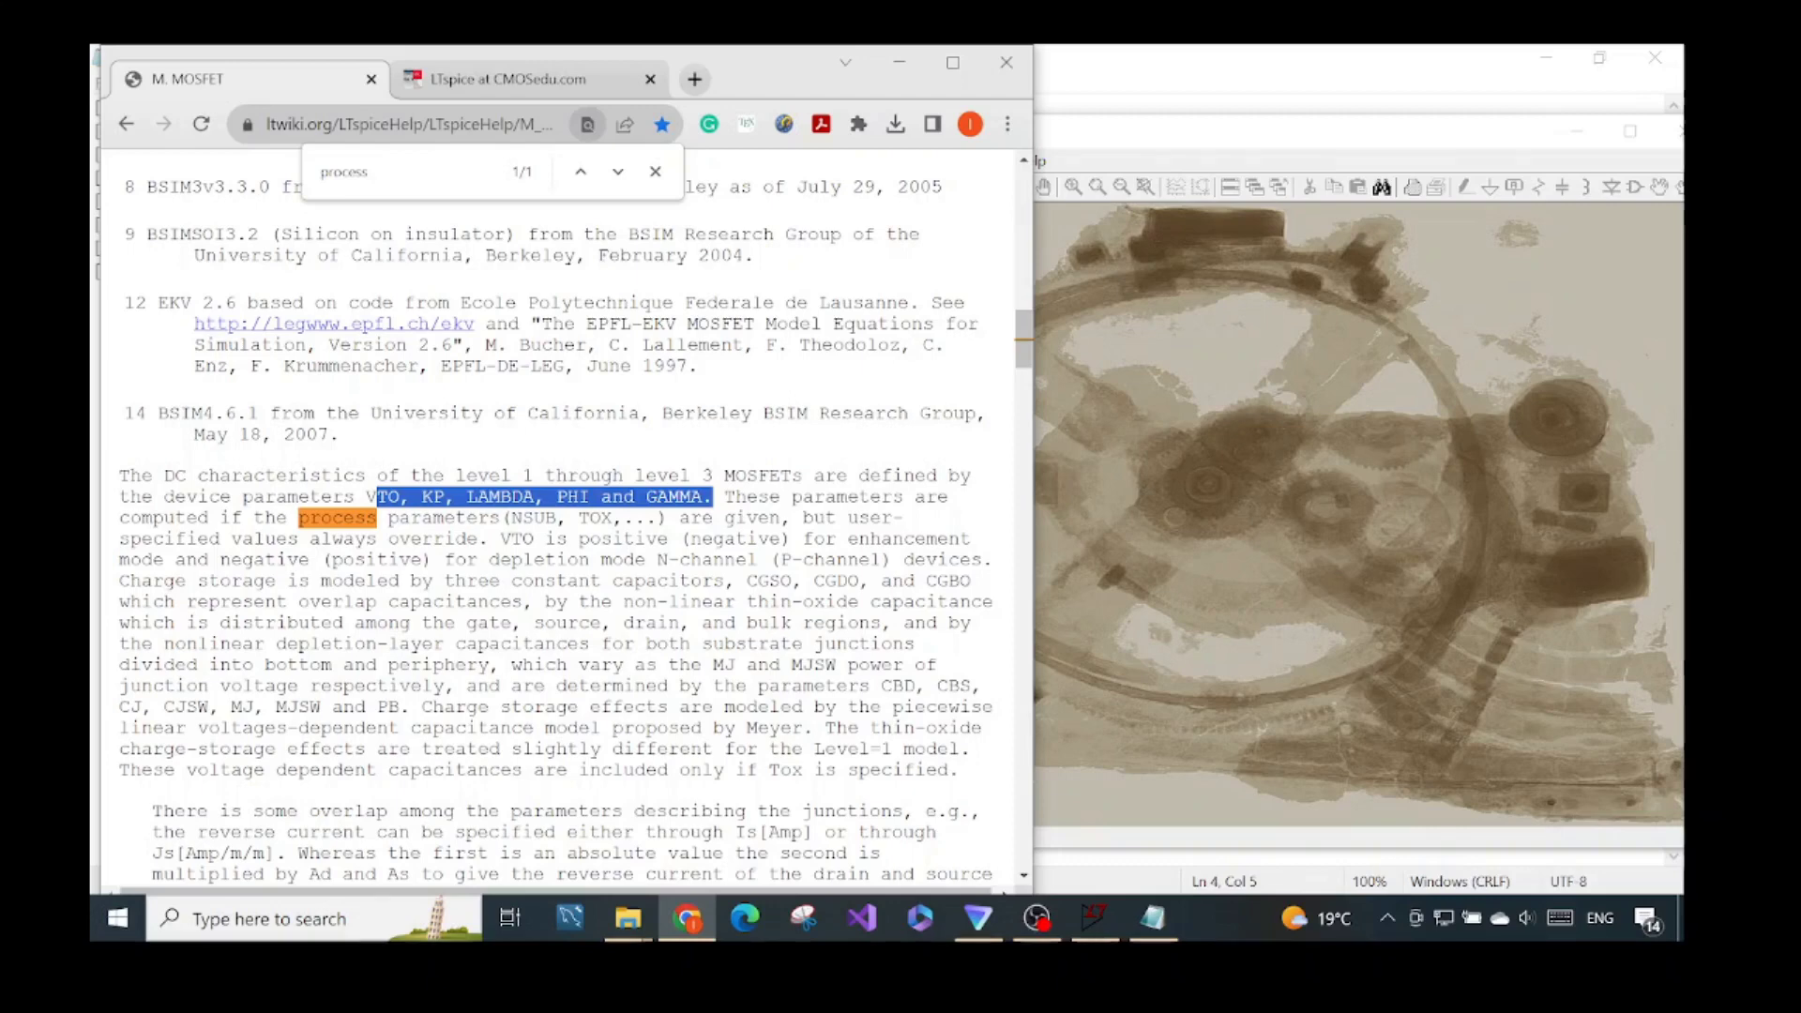
# Step: Highlight the VTO, KP, LAMBDA, PHI and GAMMA parameters, then the monolithic MOSFET syntax block
pyautogui.moveTo(355, 496); pyautogui.dragTo(713, 496)
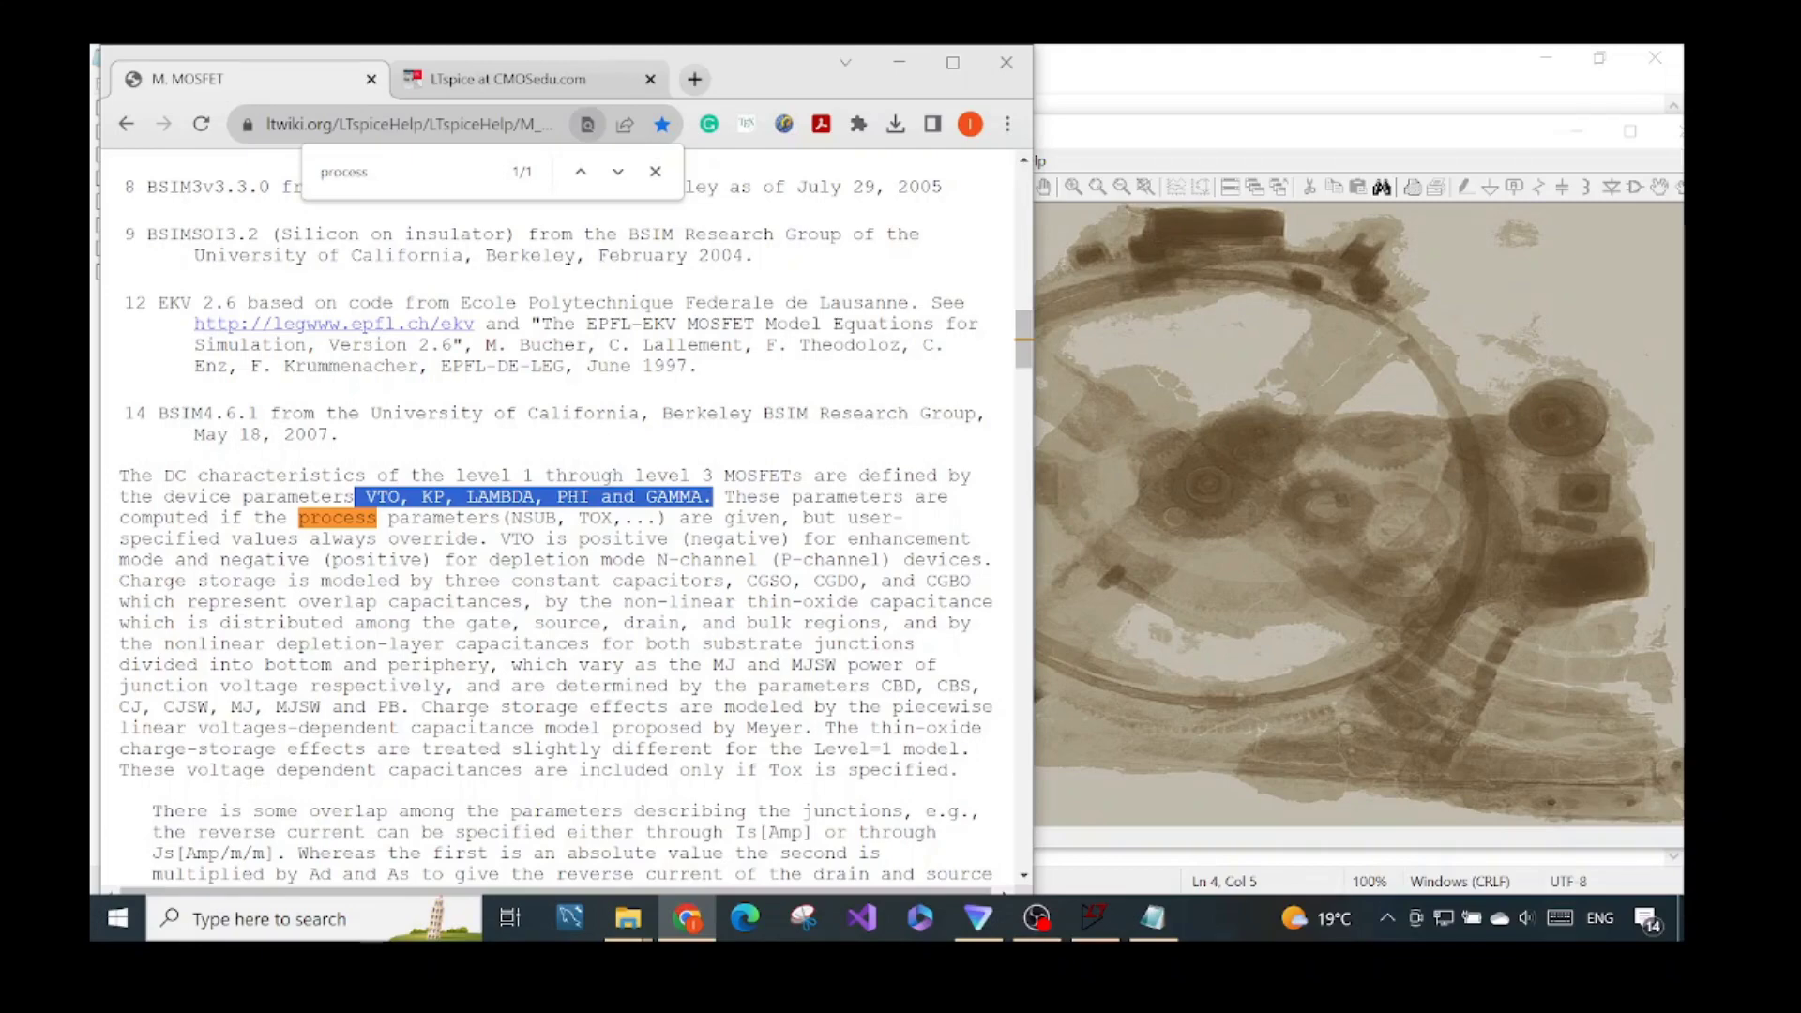
pyautogui.scroll(10, 606, 530)
pyautogui.scroll(10, 606, 530)
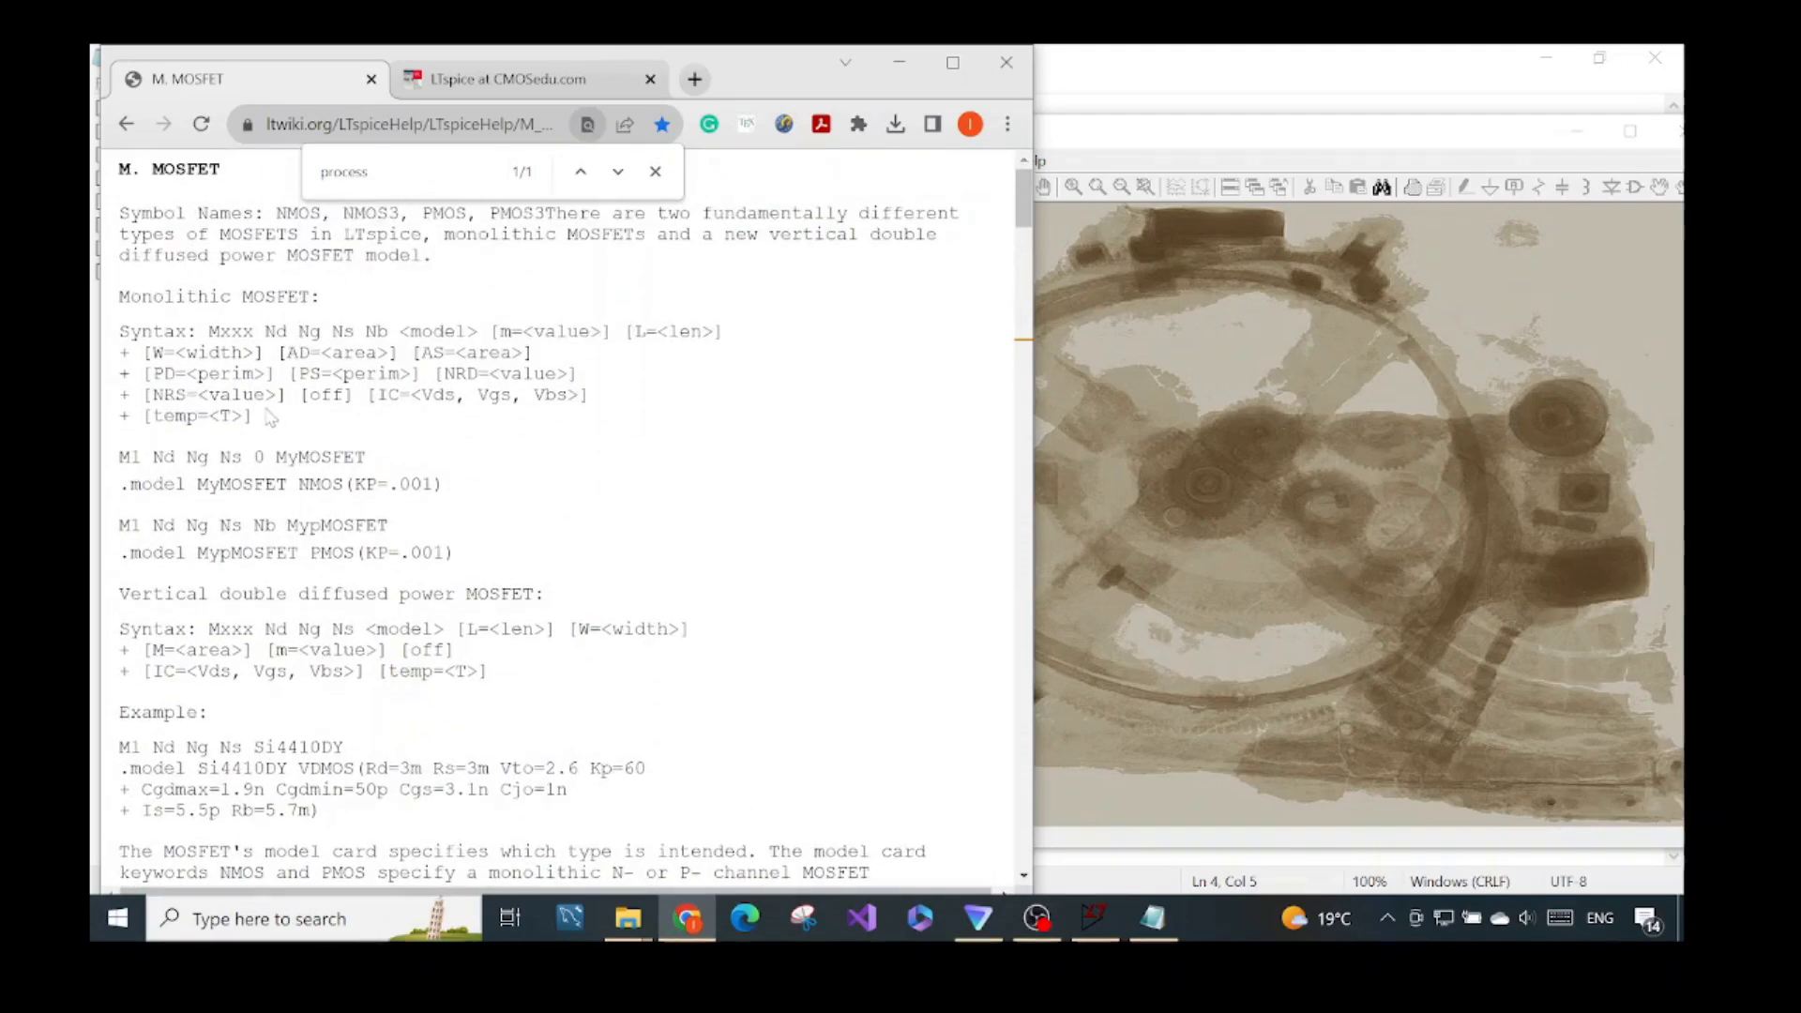
pyautogui.moveTo(119, 330); pyautogui.dragTo(507, 426)
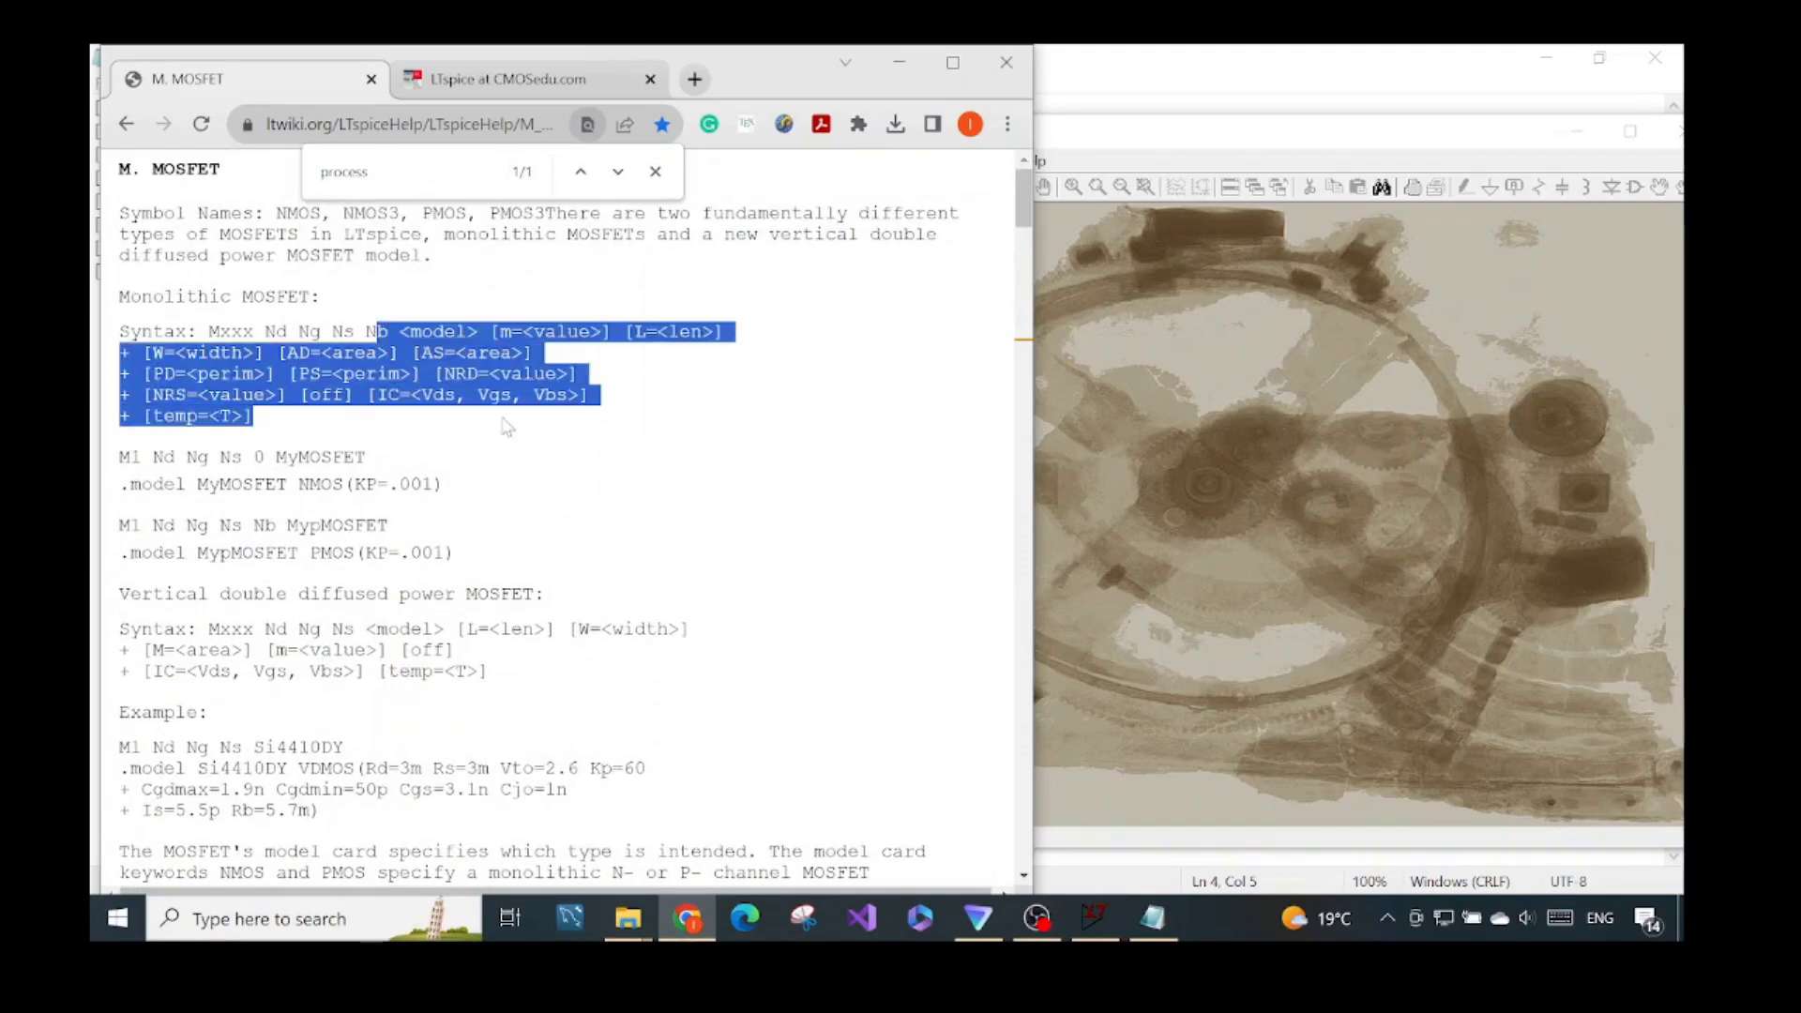
pyautogui.click(507, 427)
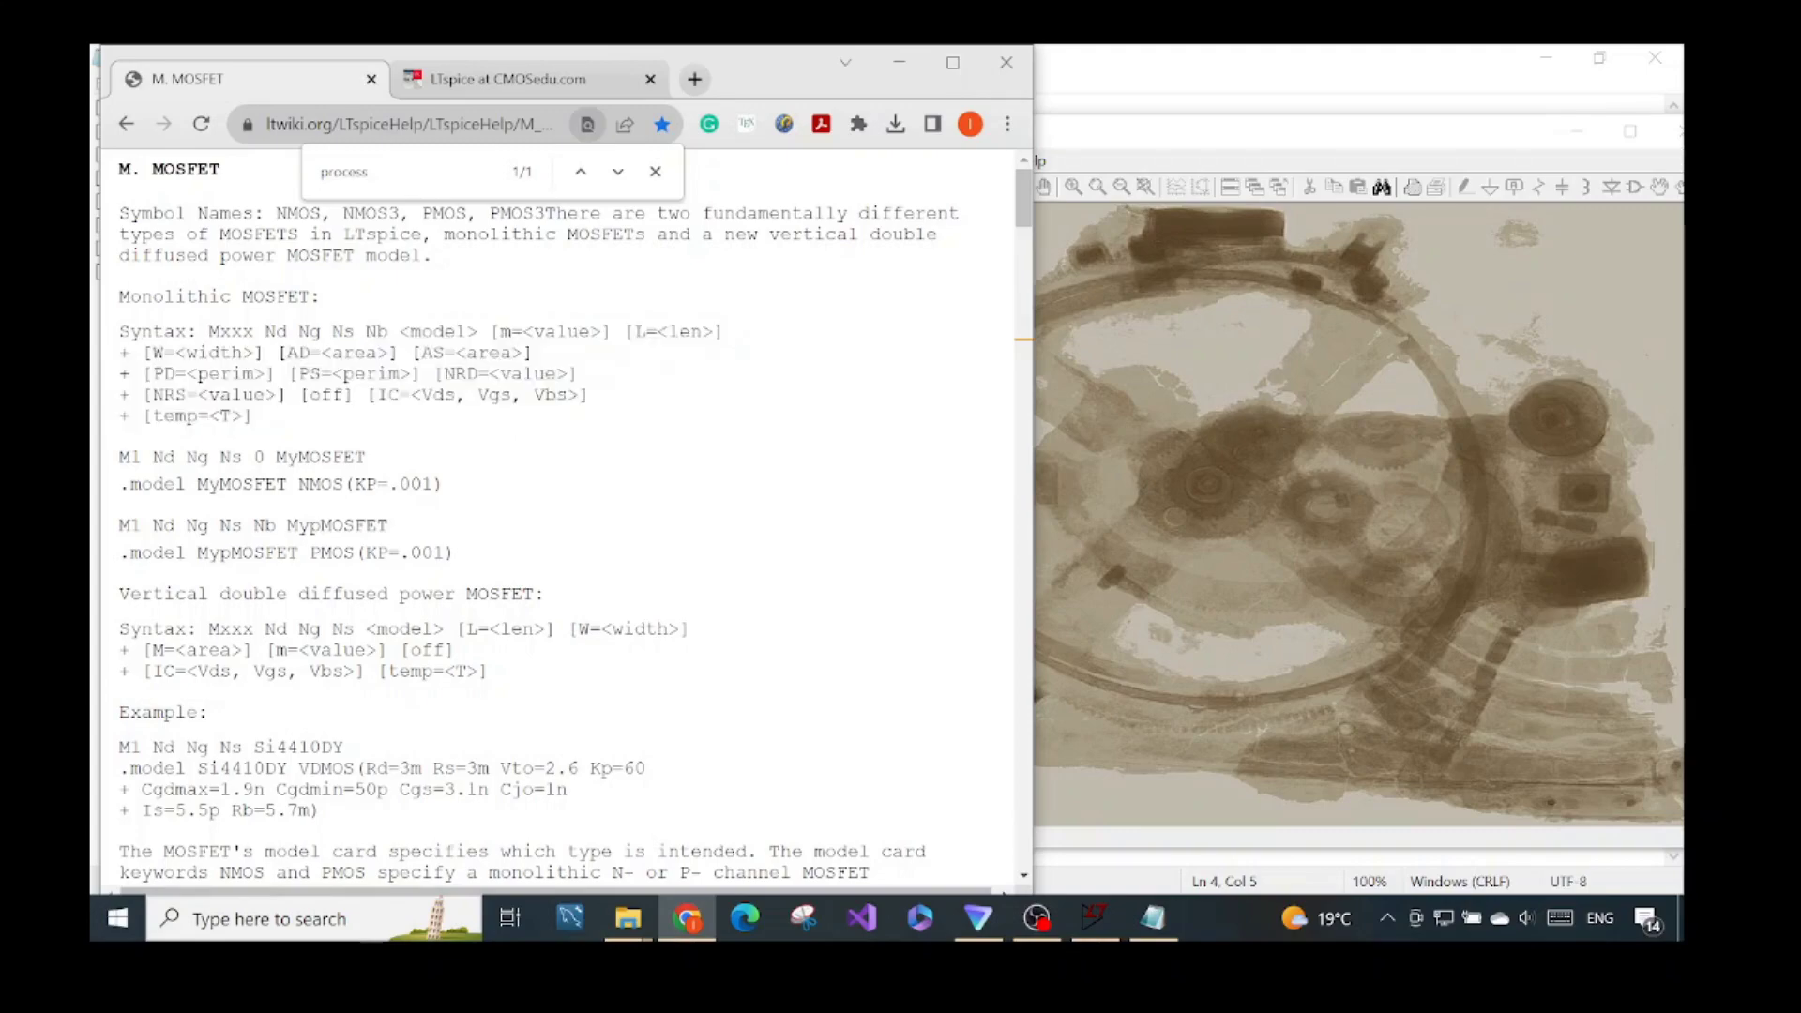
# Step: Jump back to the 'process' match and highlight the NSUB and TOX process parameters
pyautogui.scroll(-10, 493, 444)
pyautogui.scroll(6, 492, 444)
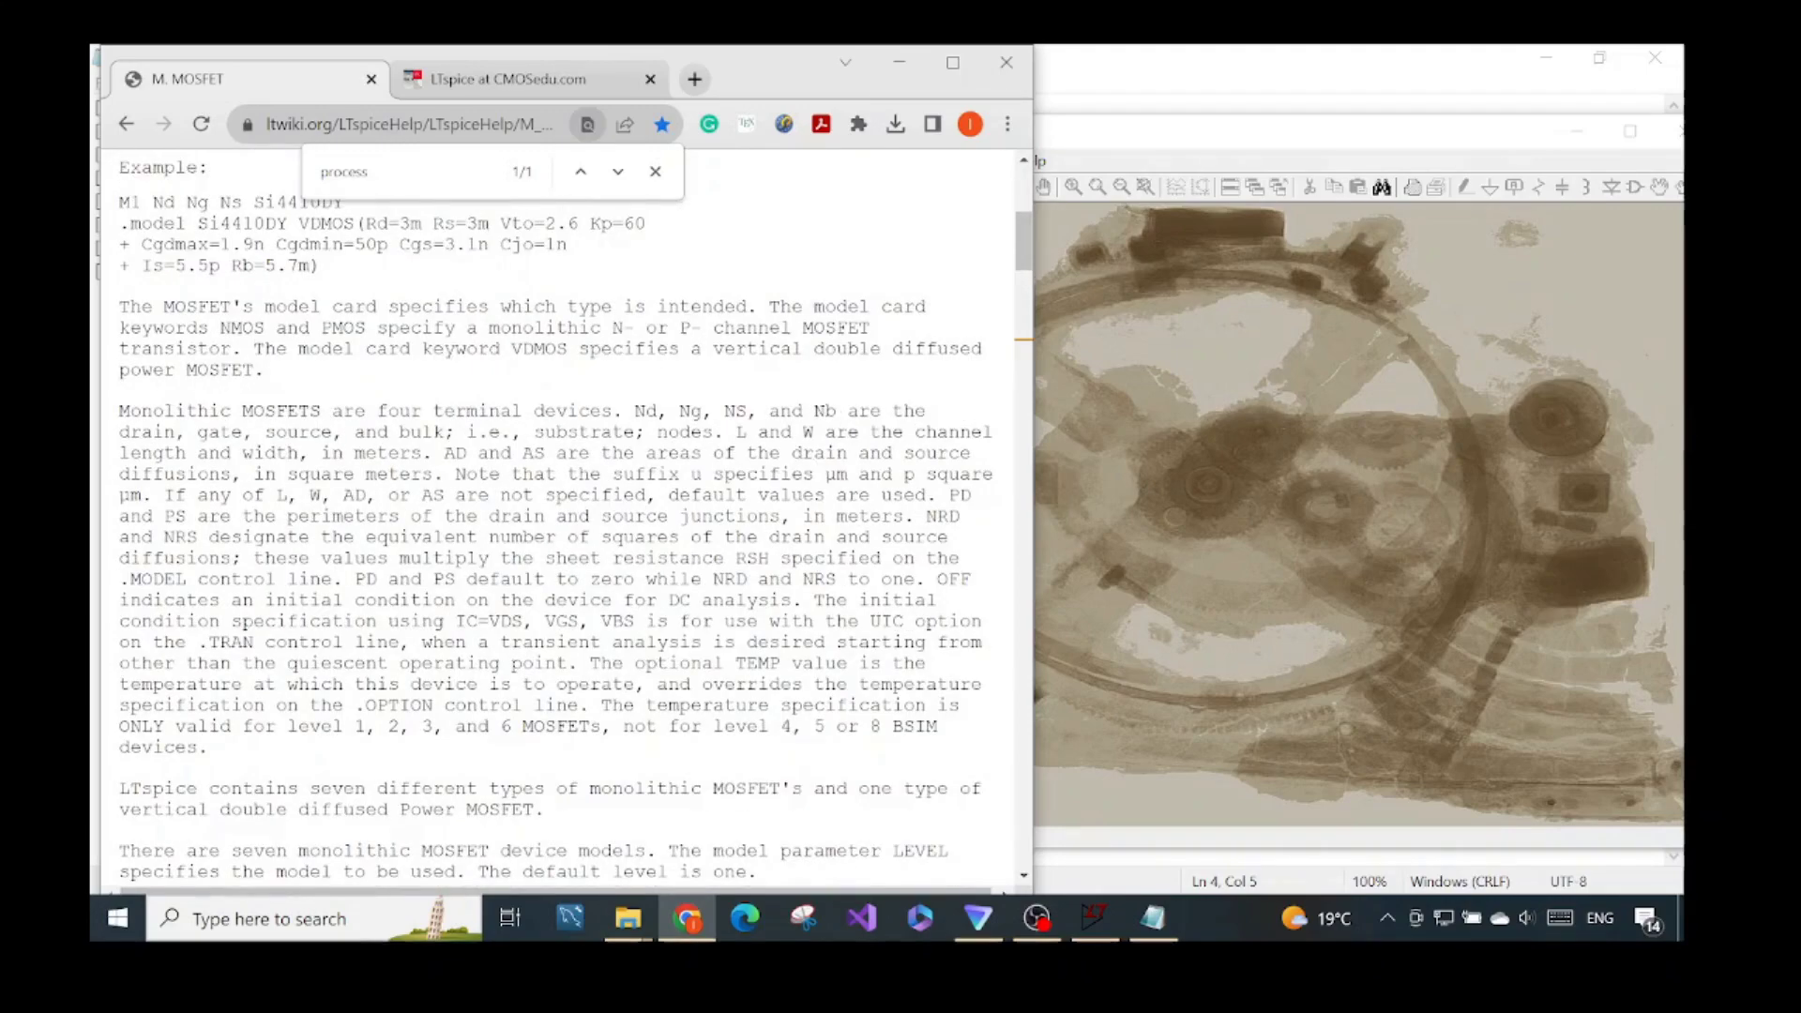
pyautogui.click(580, 173)
pyautogui.moveTo(513, 518); pyautogui.dragTo(657, 518)
pyautogui.scroll(15, 563, 525)
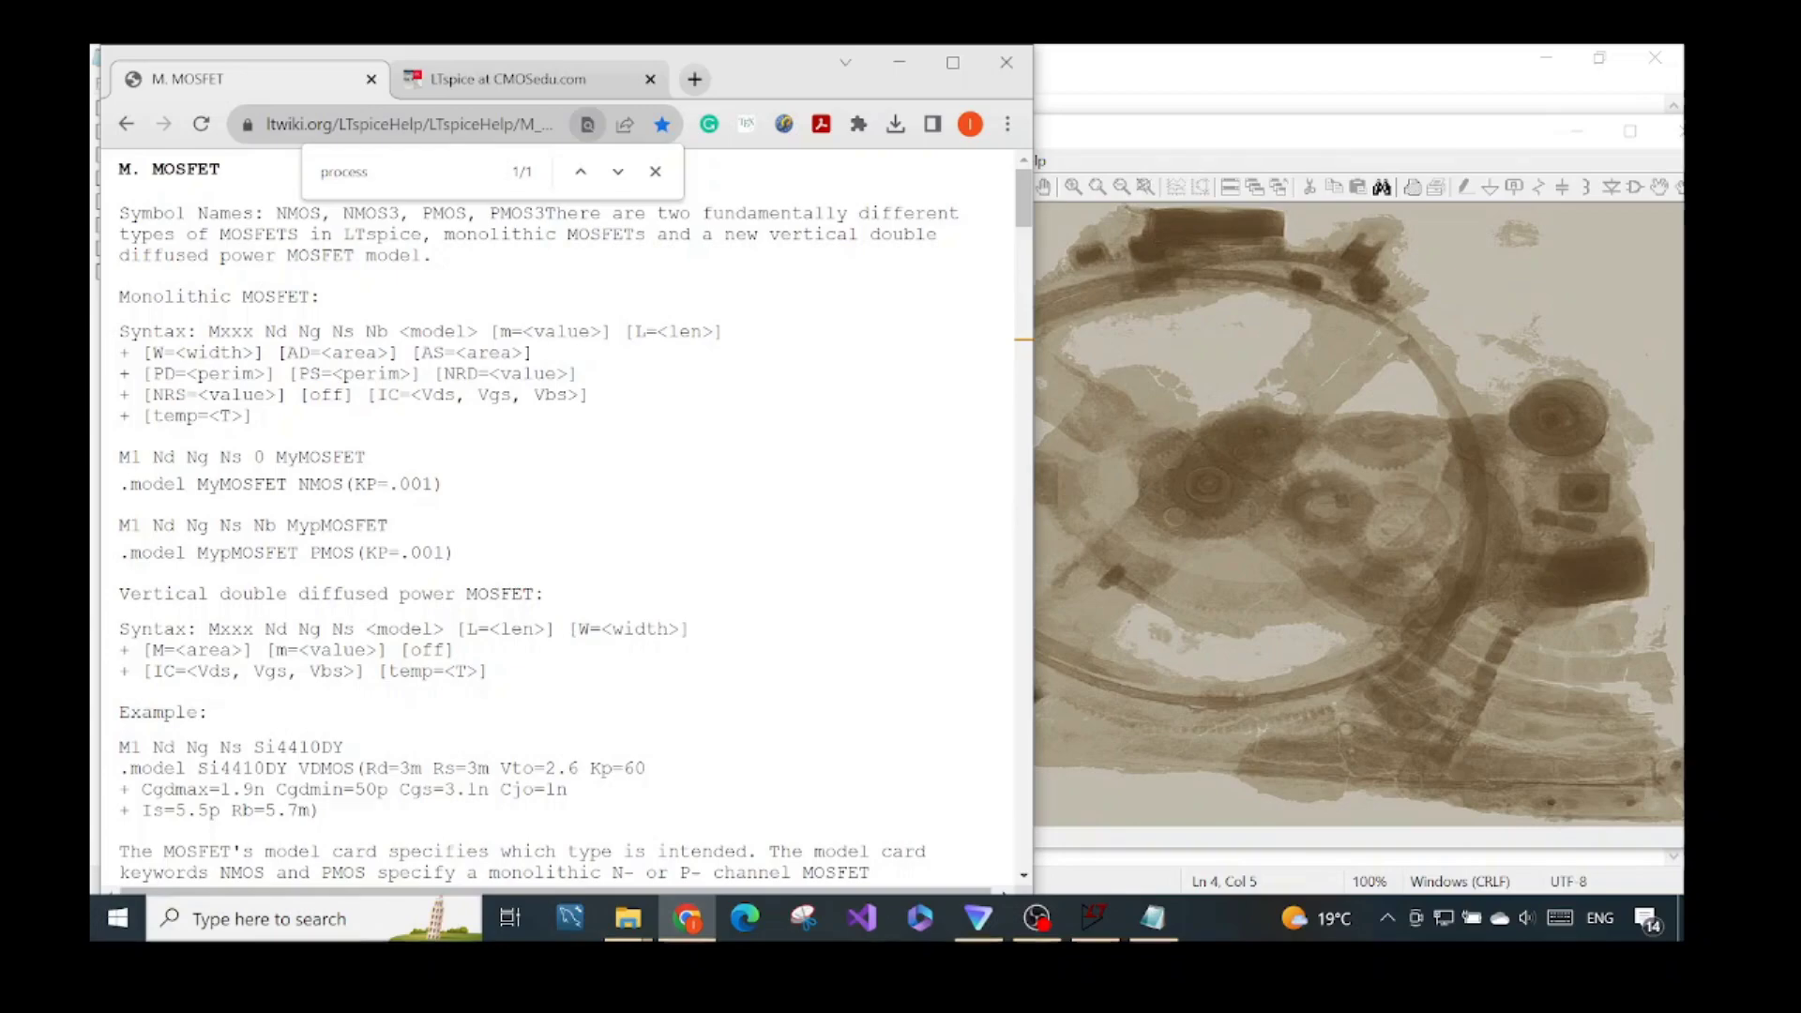
pyautogui.scroll(-6, 562, 526)
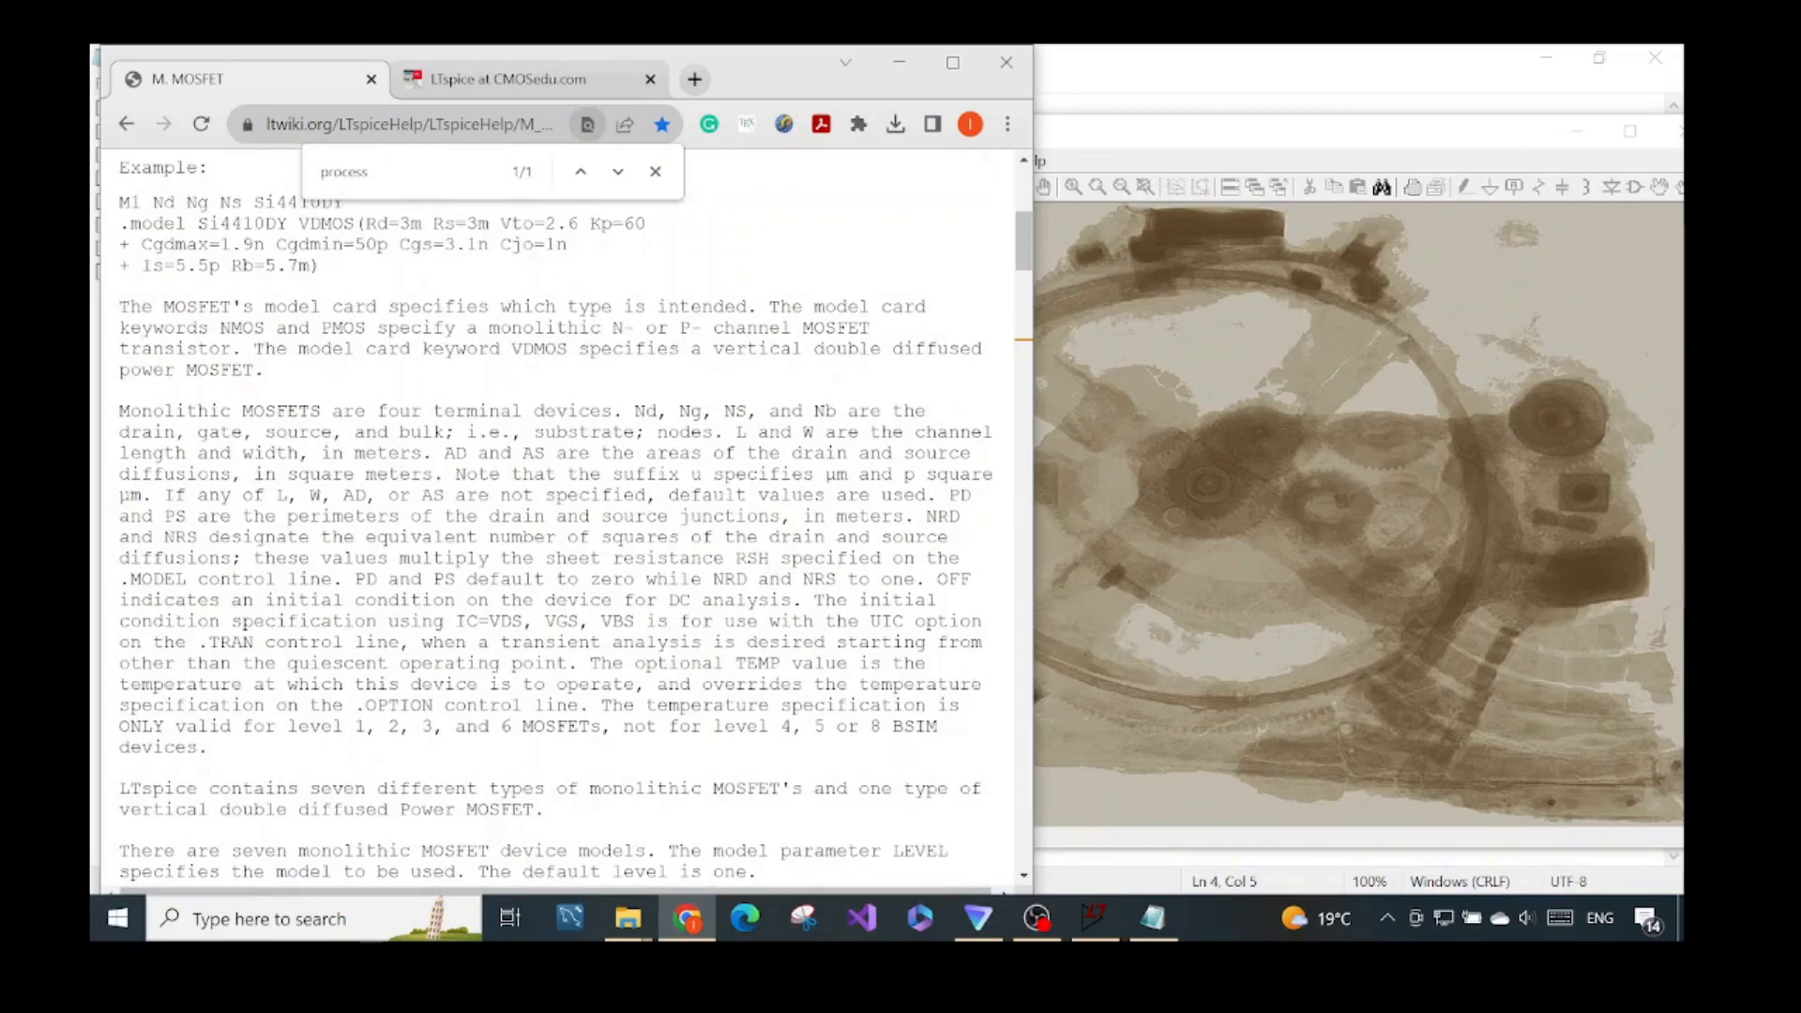
pyautogui.scroll(-3, 562, 537)
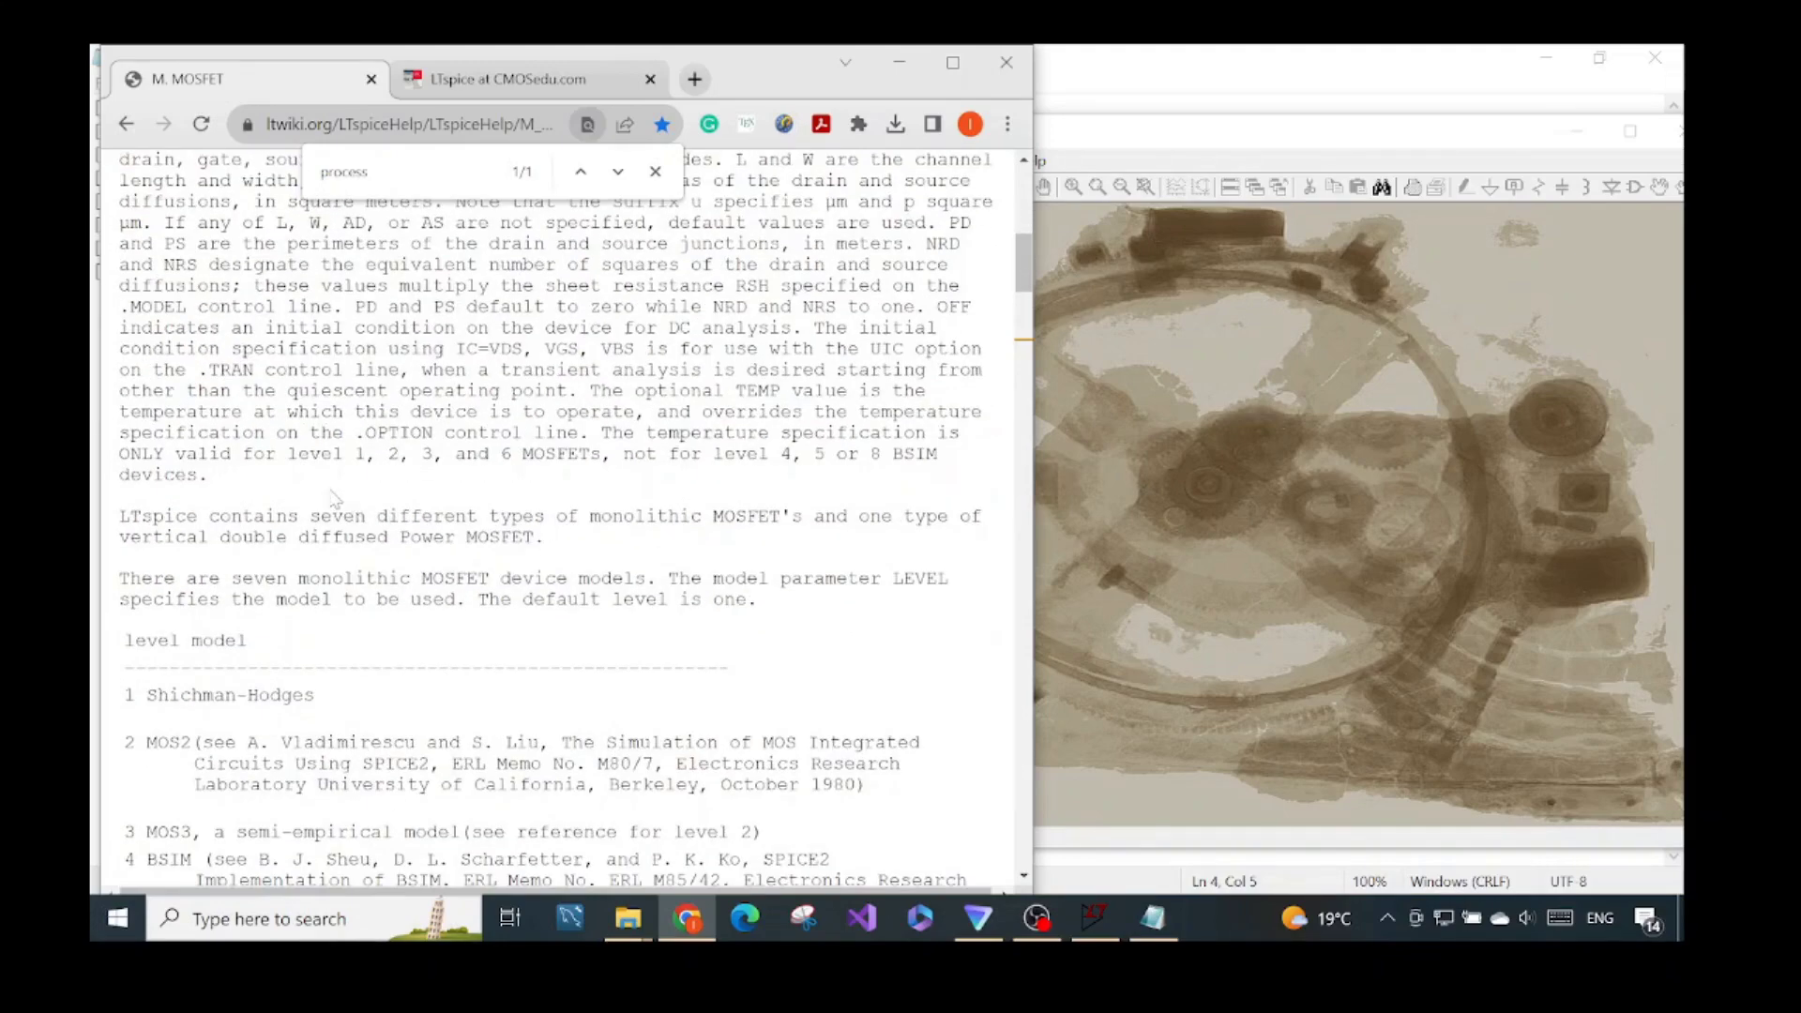
pyautogui.scroll(3, 331, 494)
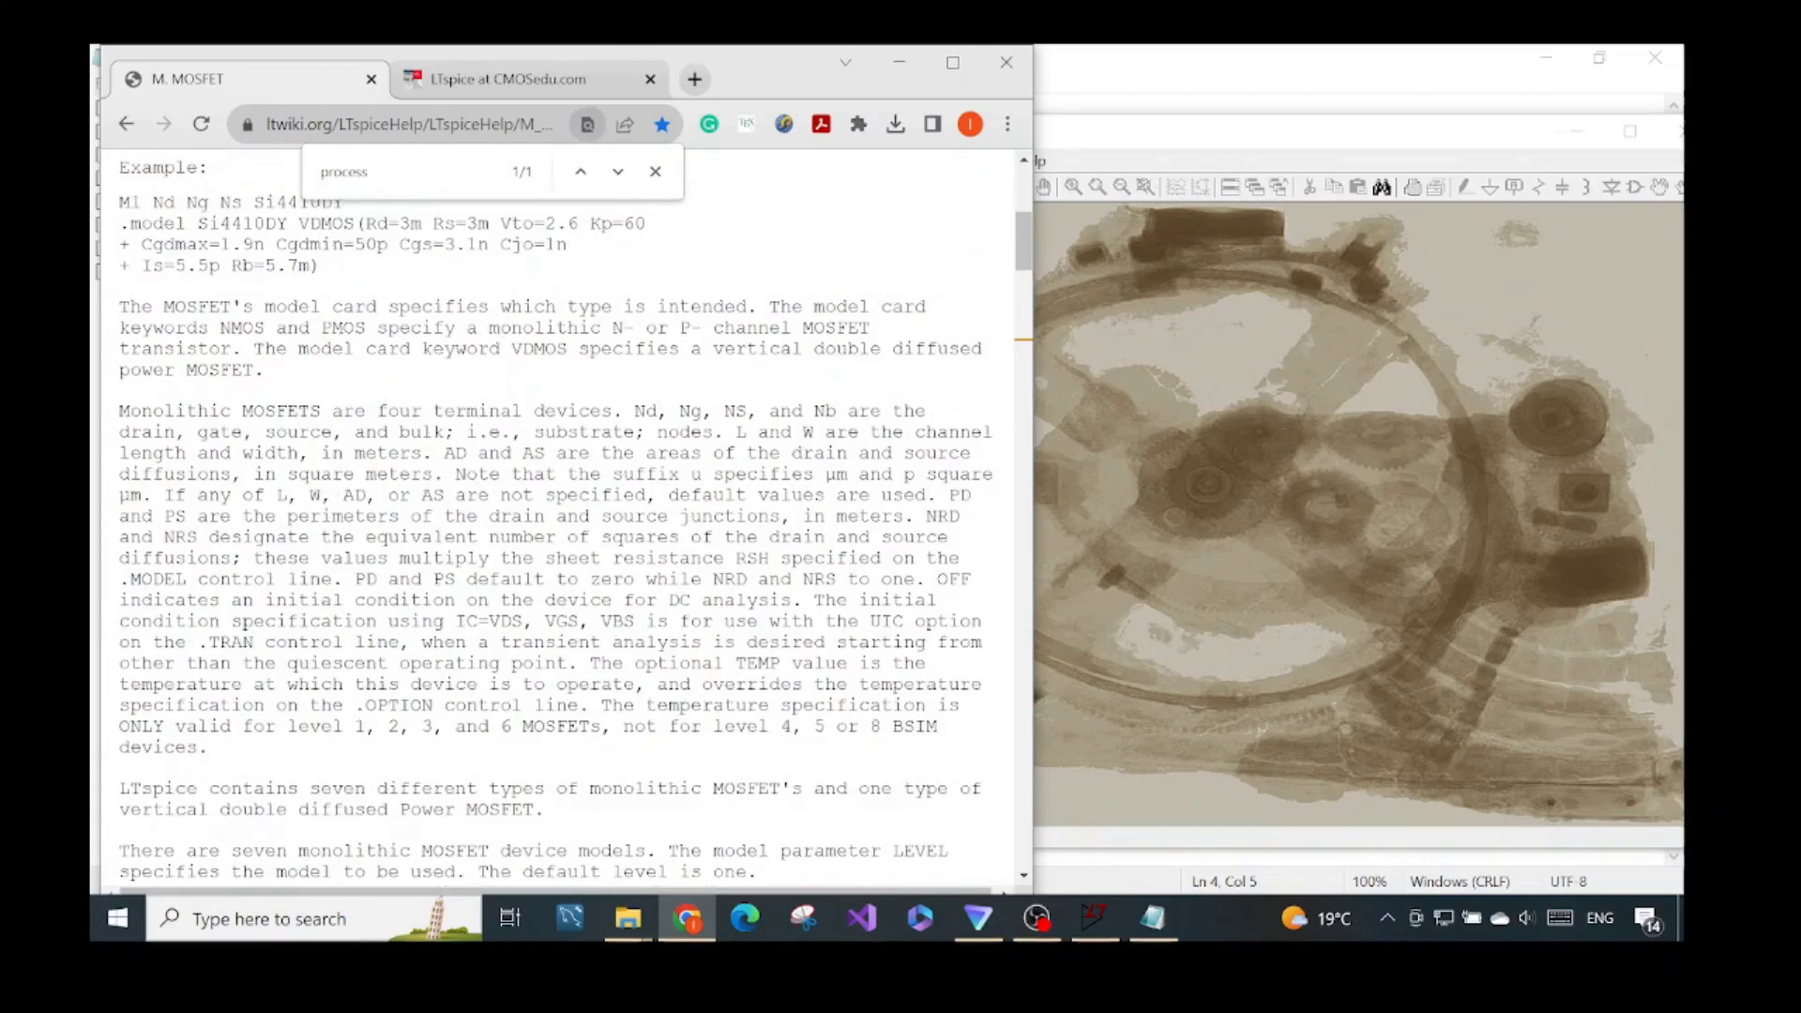
pyautogui.scroll(6, 333, 553)
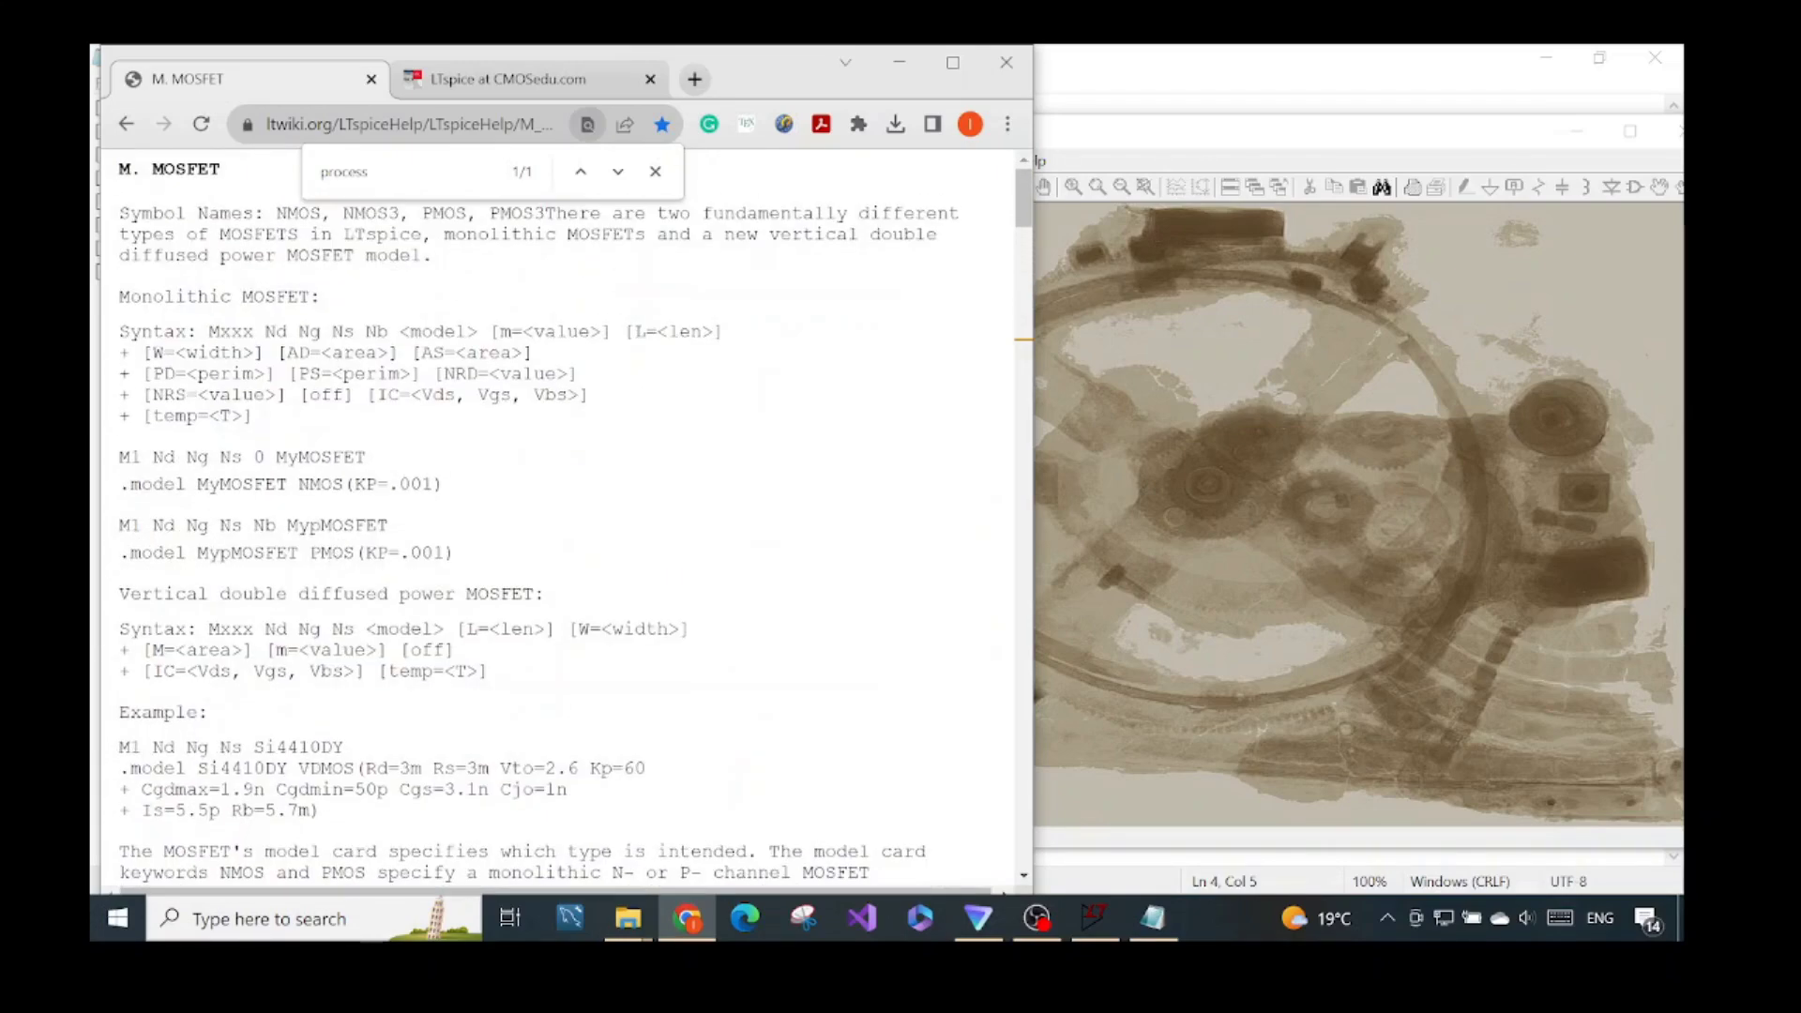
pyautogui.scroll(-13, 333, 553)
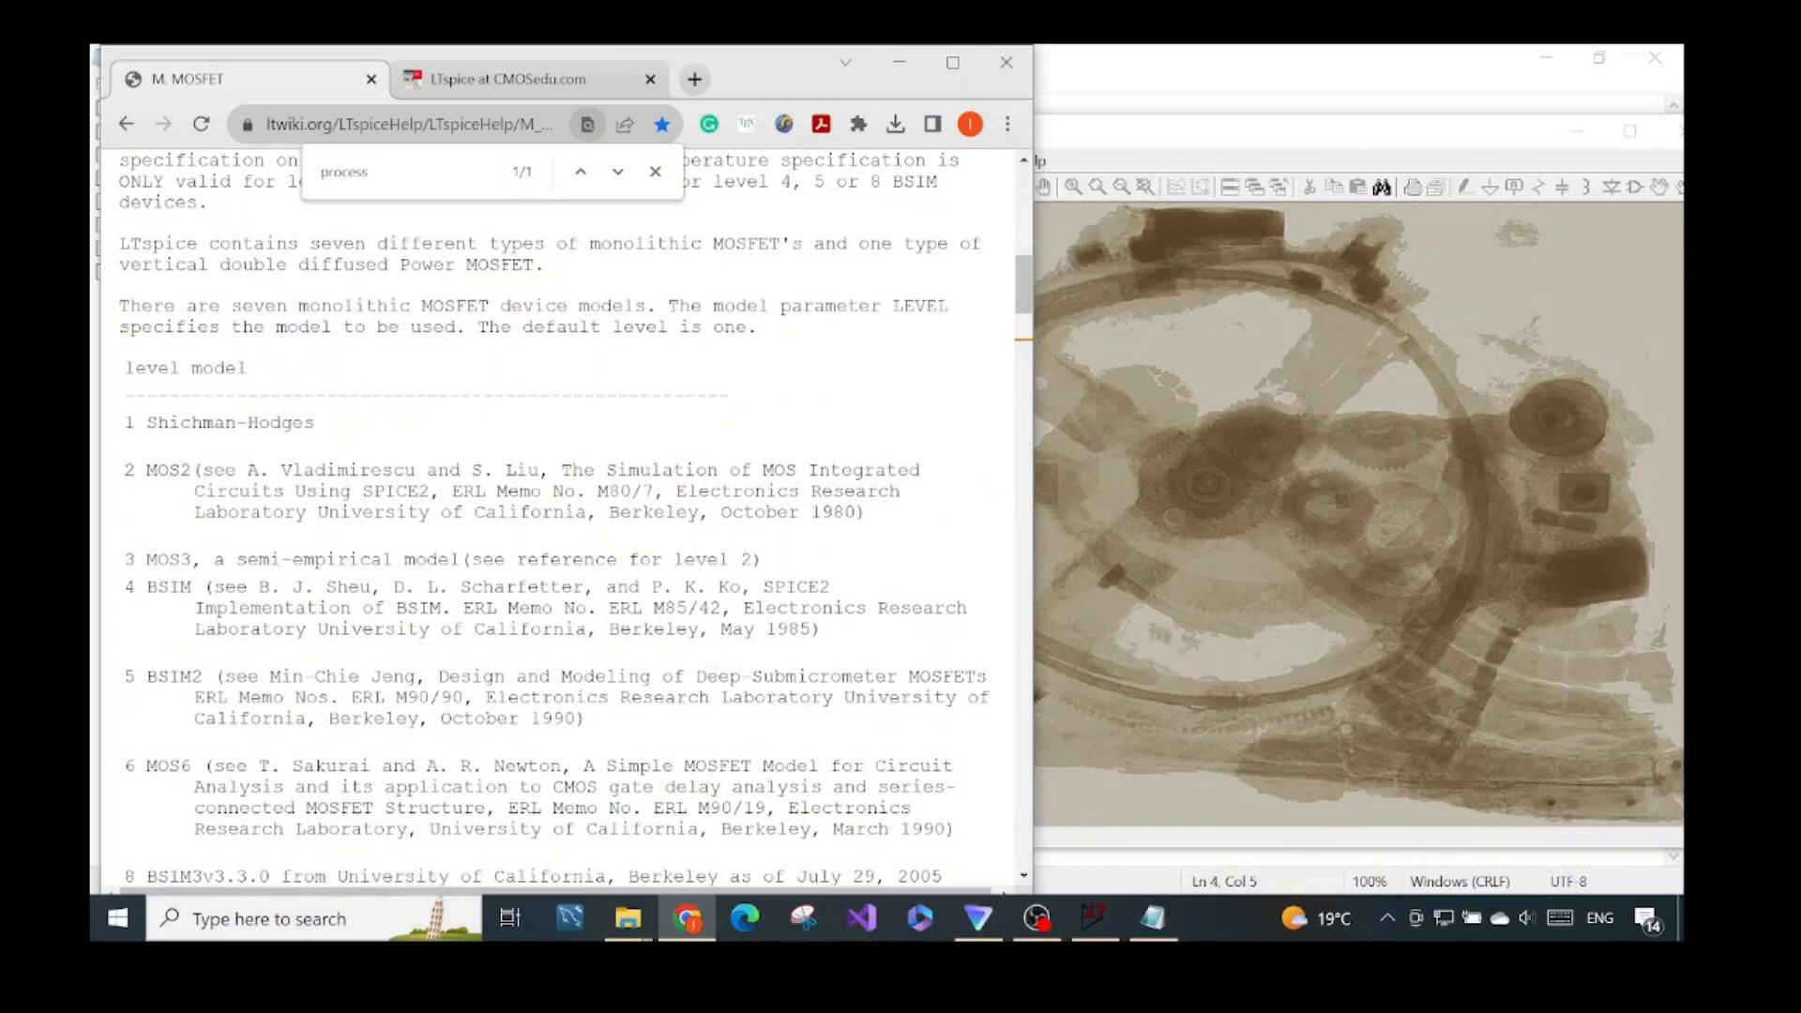
pyautogui.moveTo(125, 367); pyautogui.dragTo(250, 375)
pyautogui.scroll(-3, 240, 461)
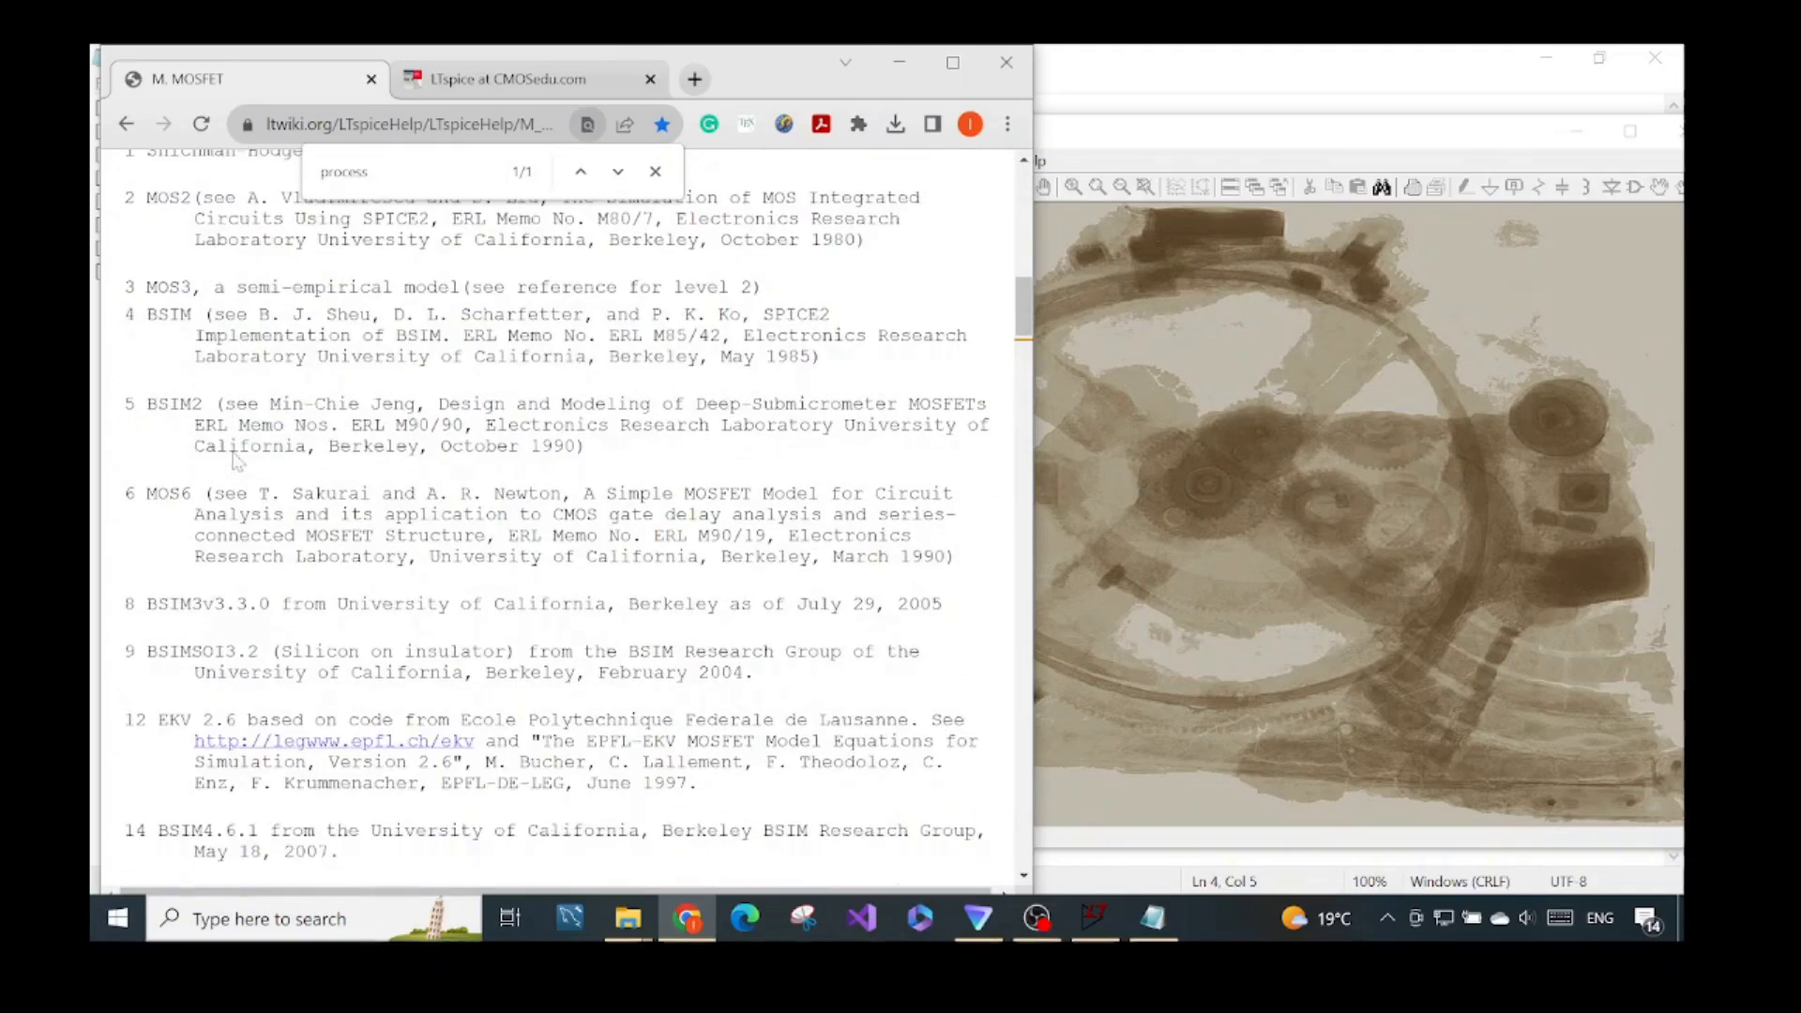
pyautogui.scroll(3, 194, 464)
pyautogui.moveTo(123, 419); pyautogui.dragTo(783, 577)
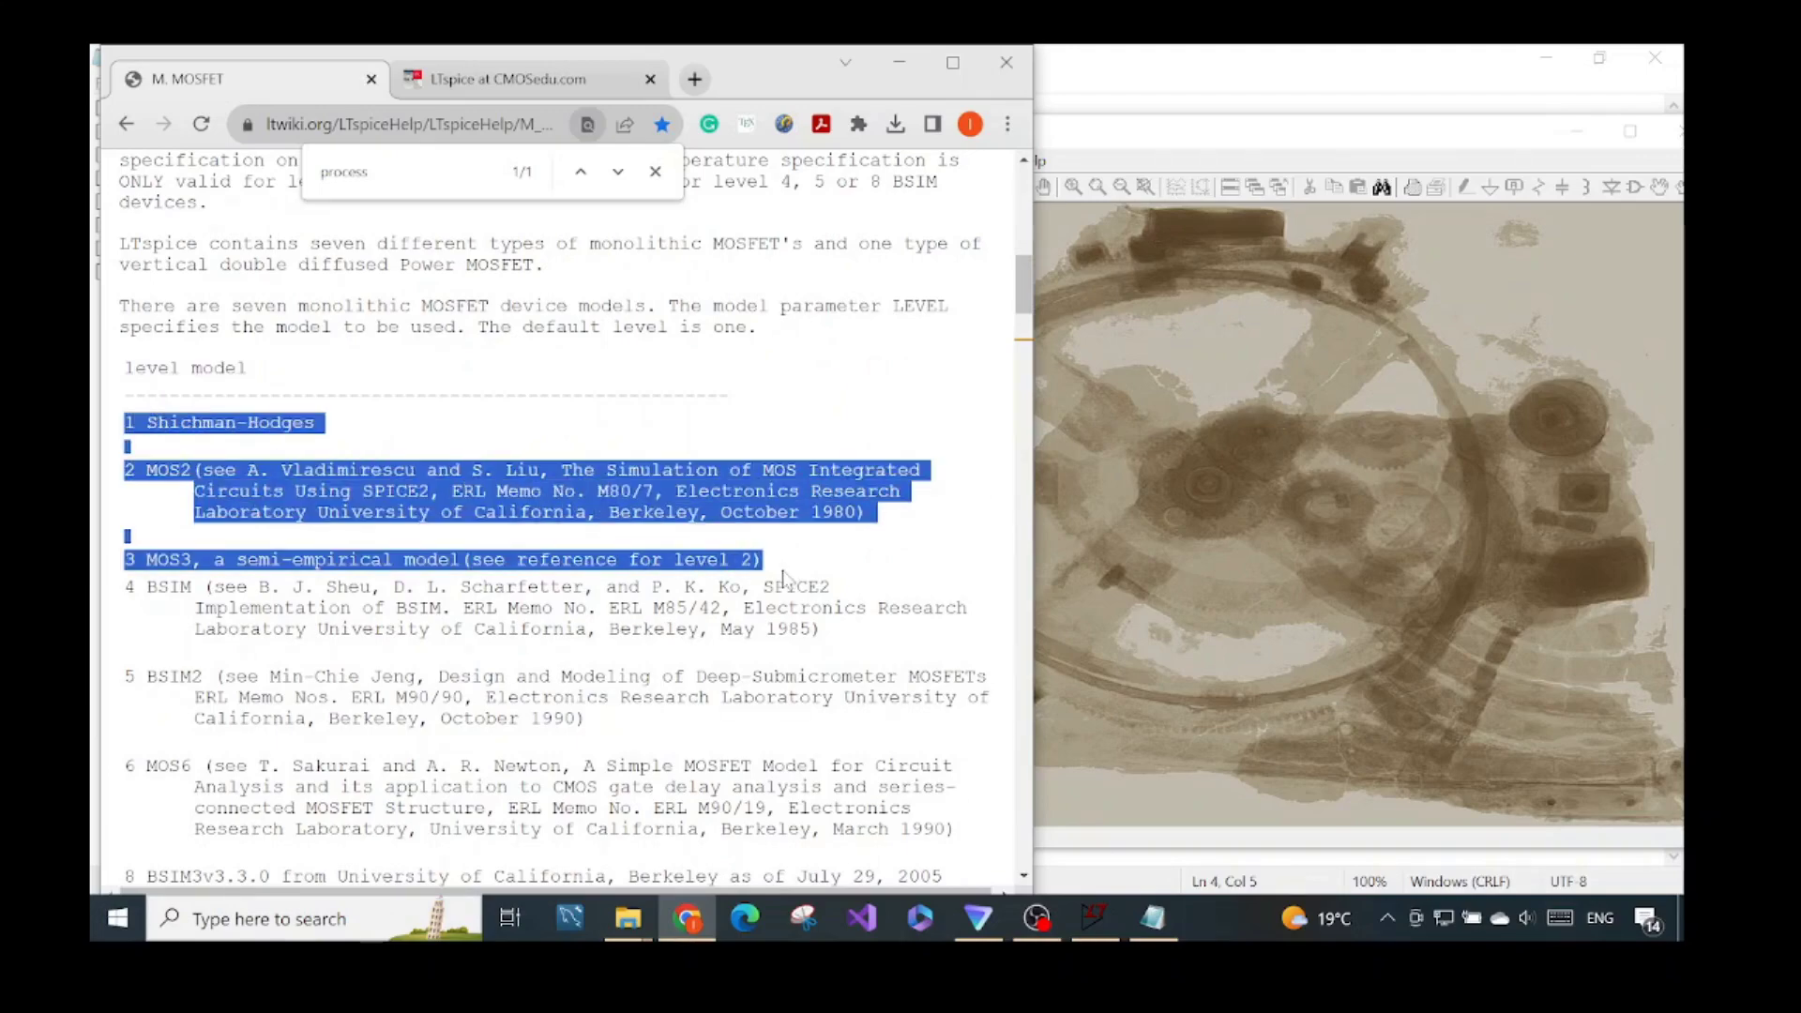
pyautogui.scroll(-3, 783, 558)
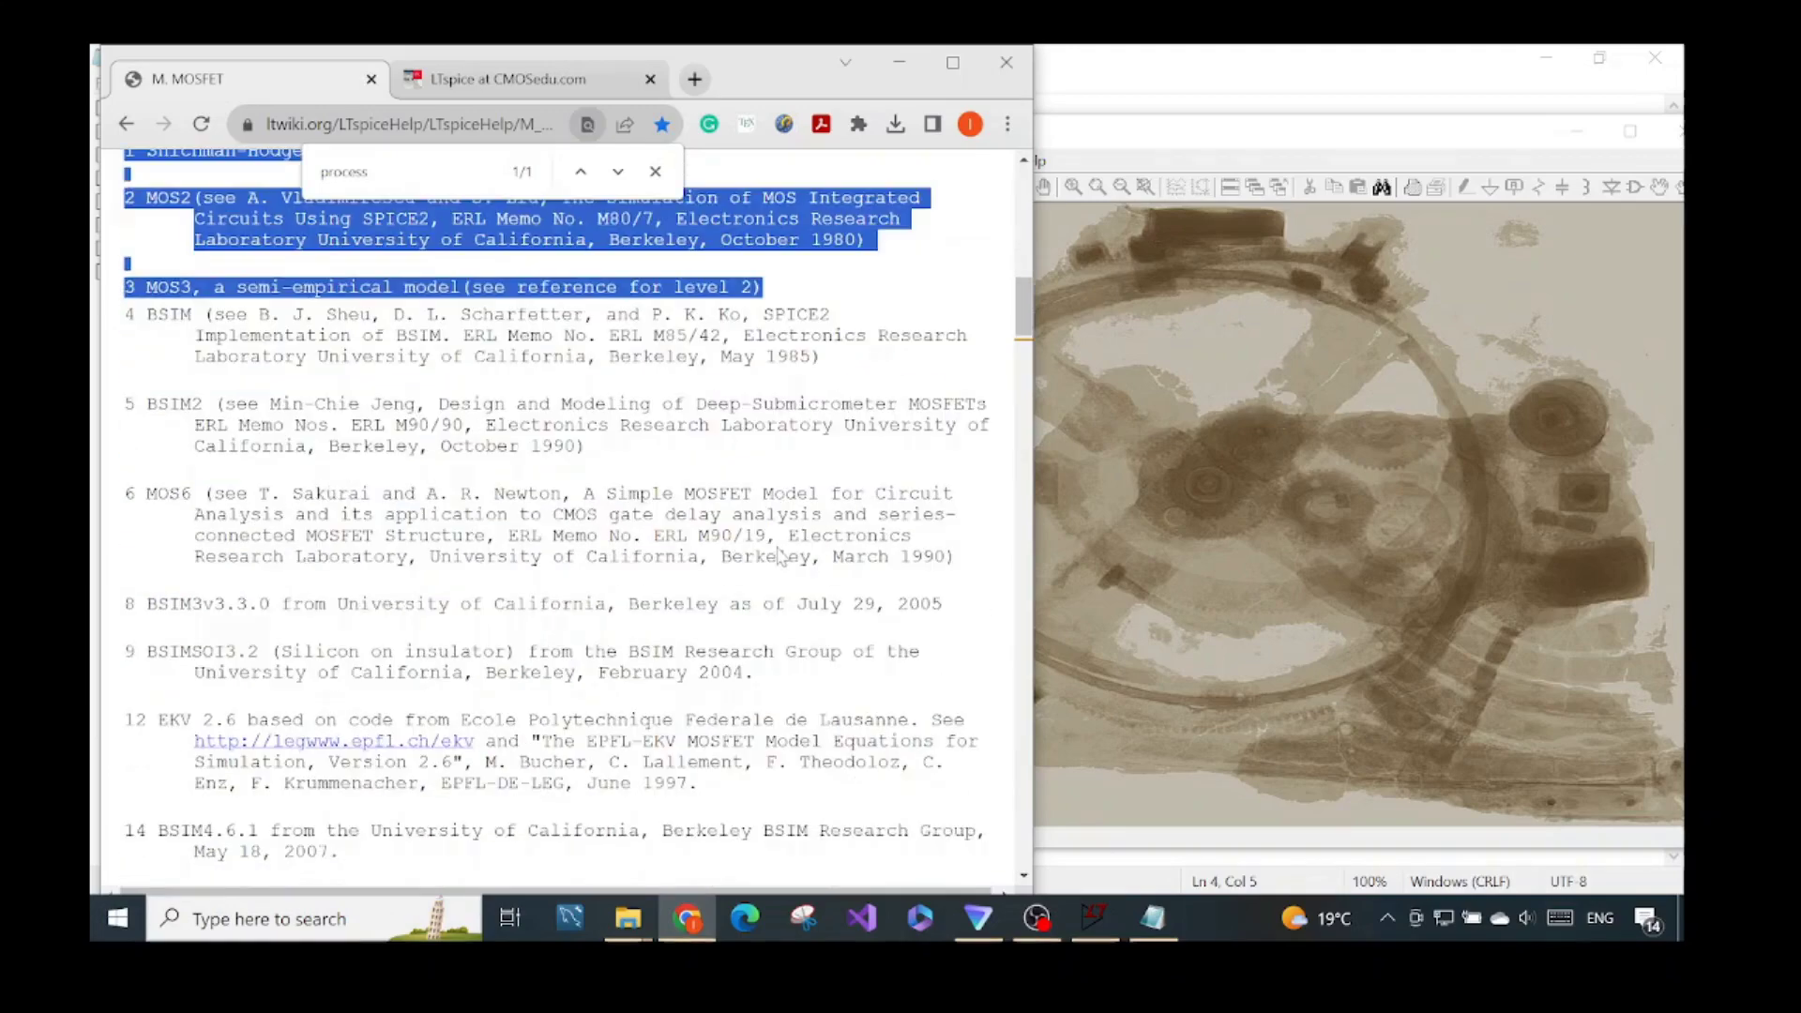
pyautogui.moveTo(125, 316); pyautogui.dragTo(312, 472)
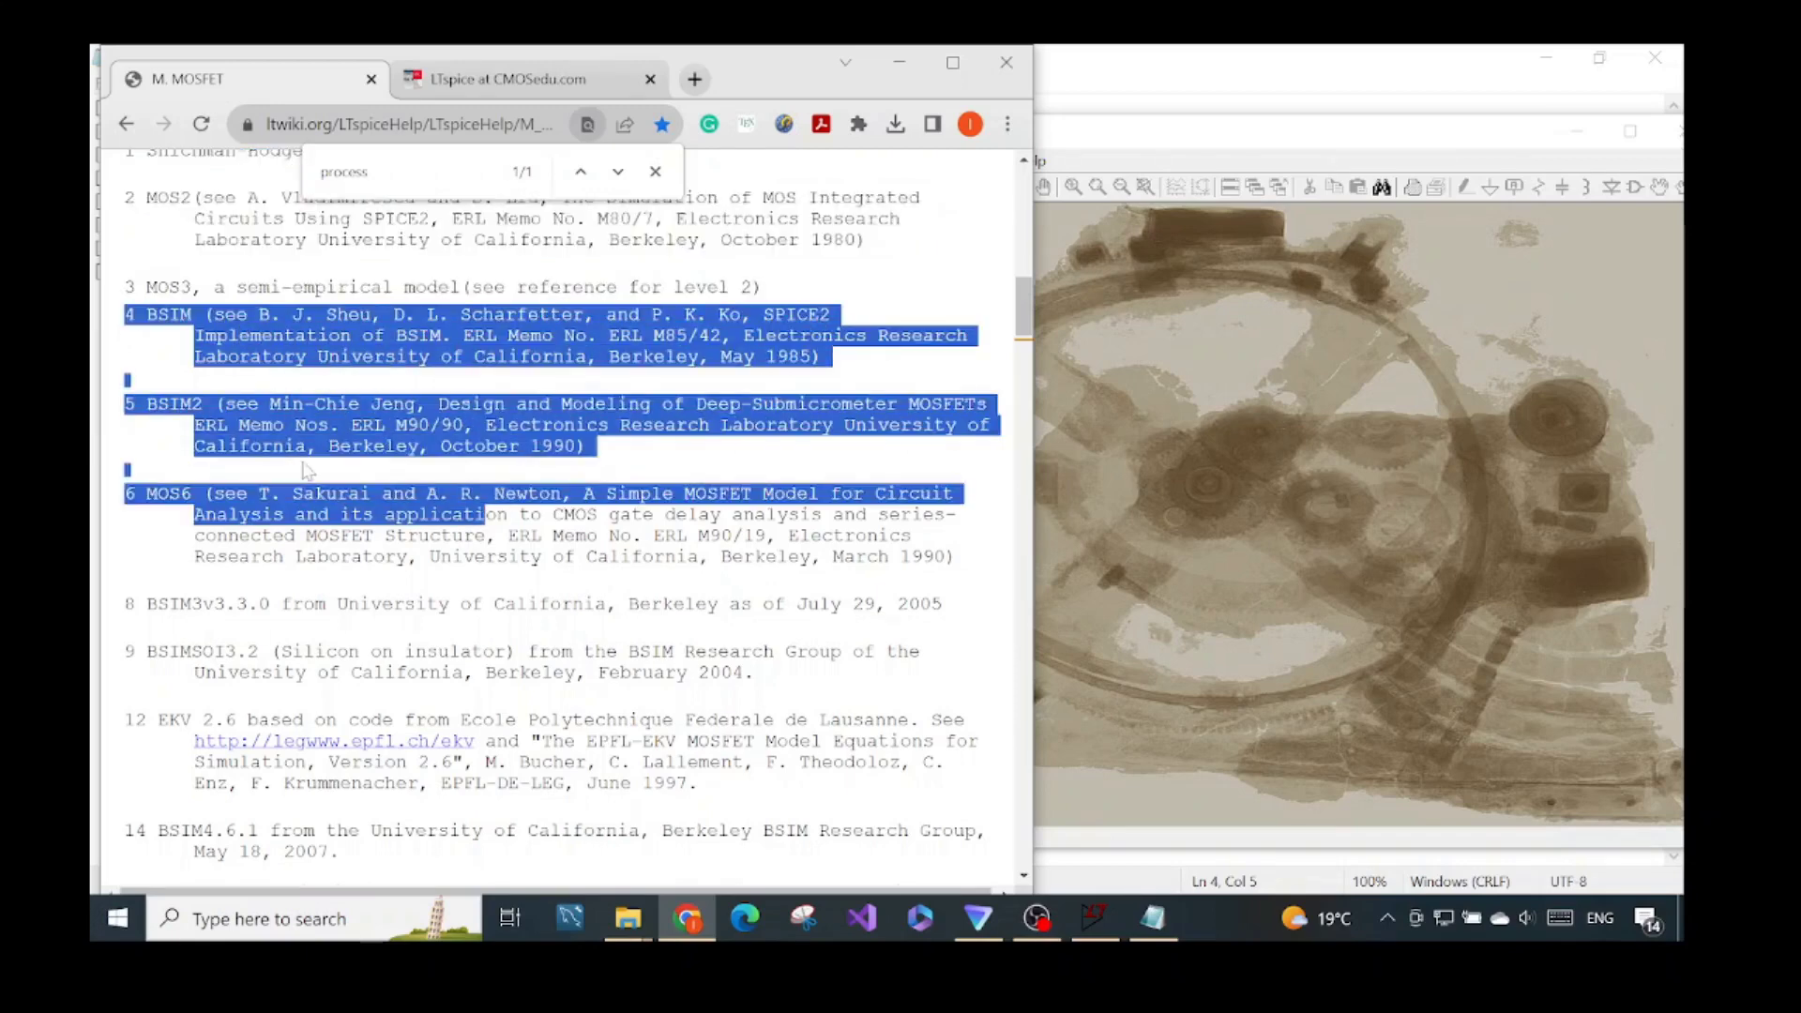
pyautogui.click(205, 383)
pyautogui.doubleClick(129, 316)
pyautogui.doubleClick(130, 404)
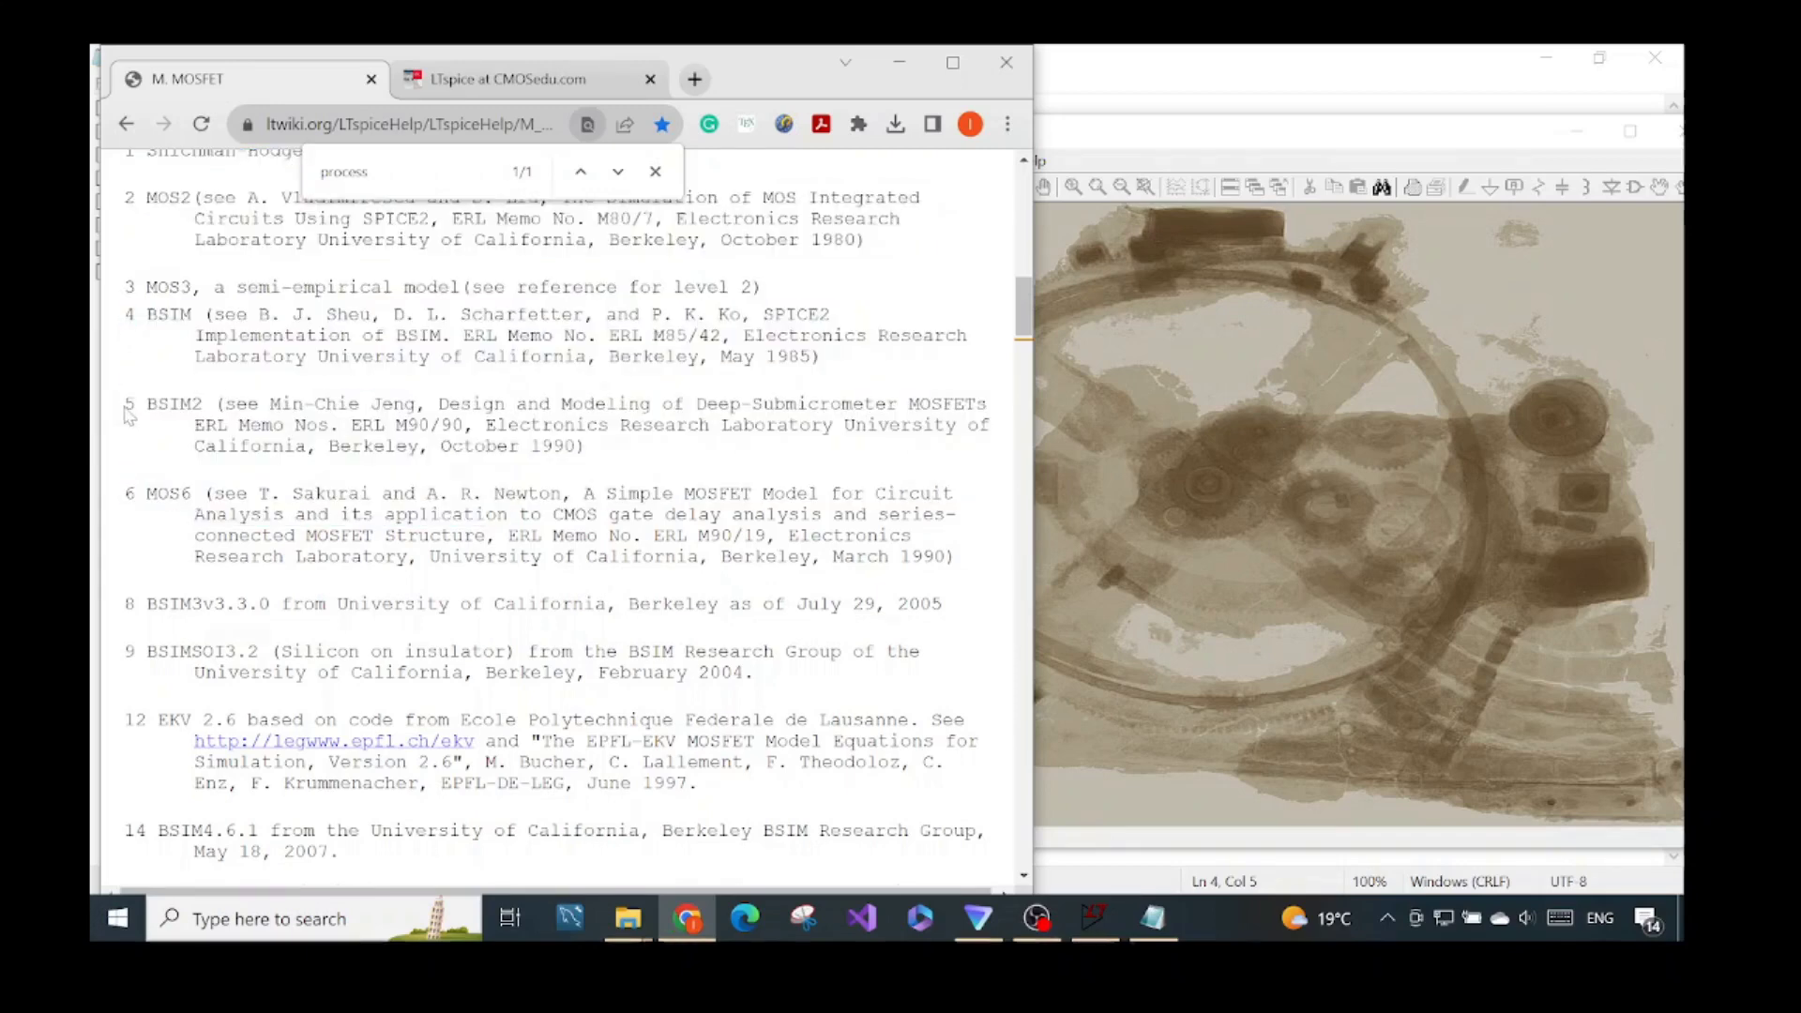
pyautogui.scroll(3, 546, 516)
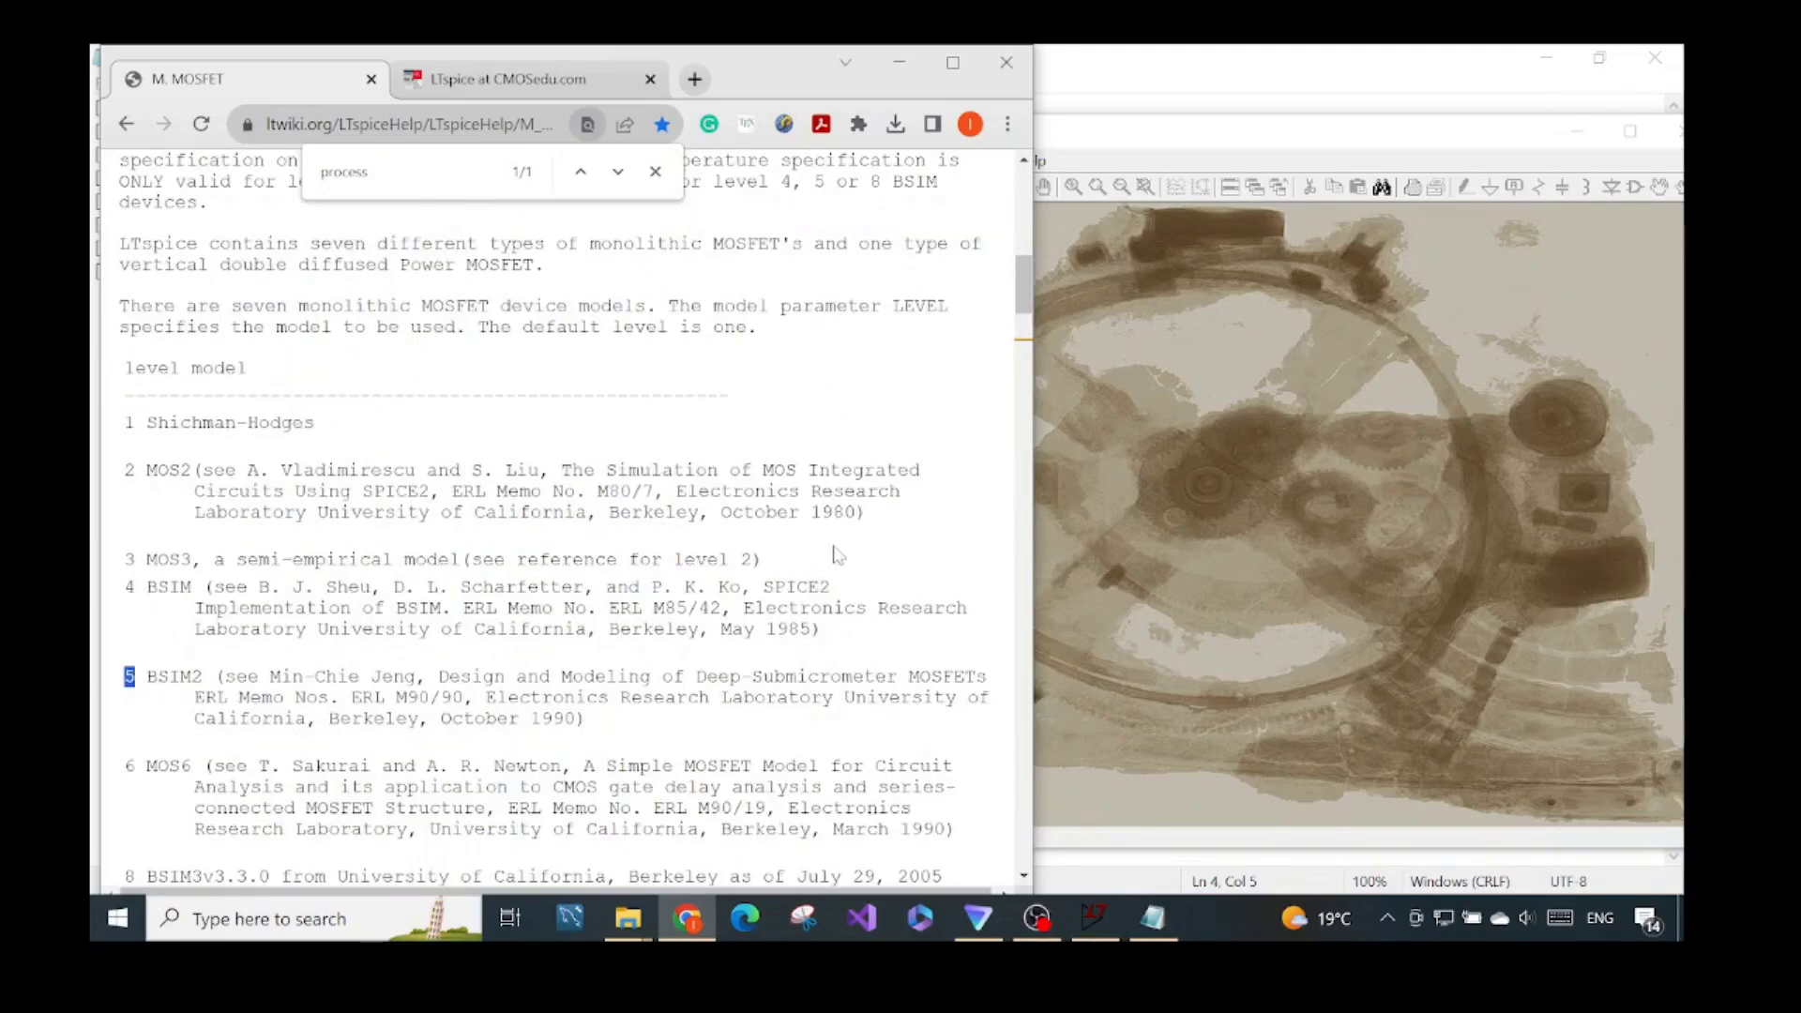
pyautogui.scroll(10, 838, 554)
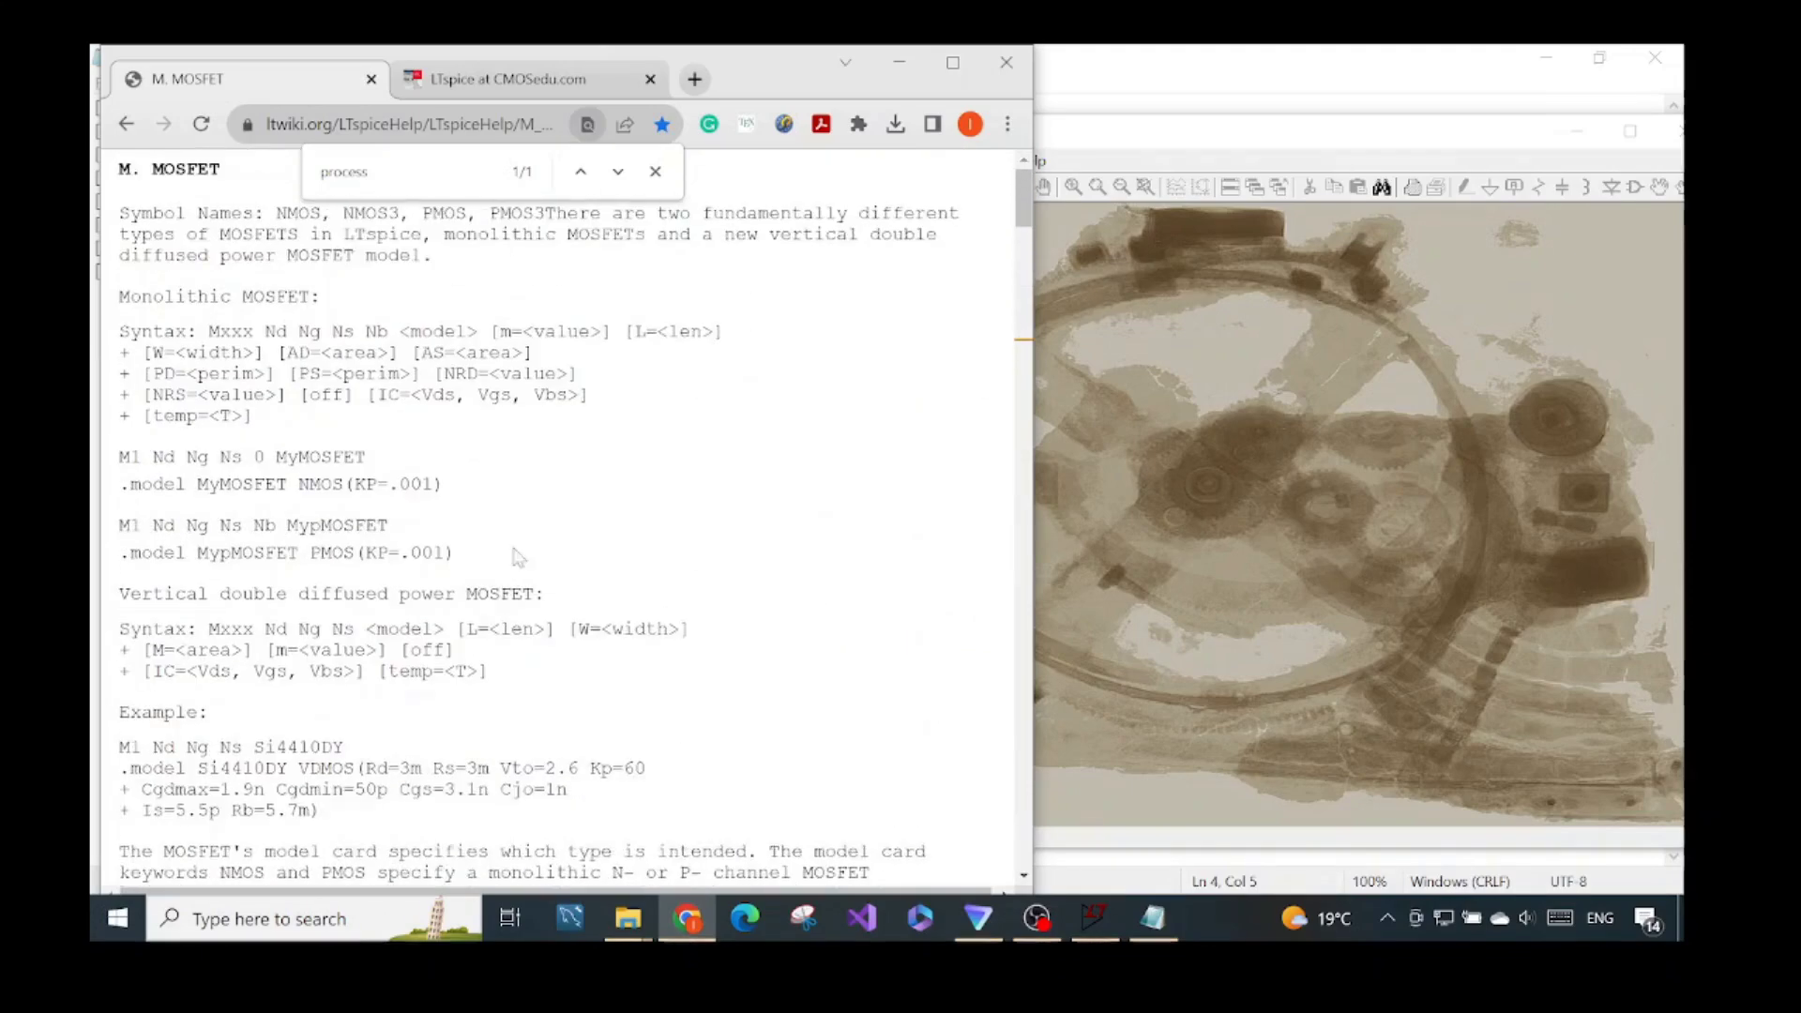
# Step: Highlight the example M1 and .model lines and the PMOS KP=.001 value, then switch to LTspice XVII
pyautogui.moveTo(120, 457); pyautogui.dragTo(467, 488)
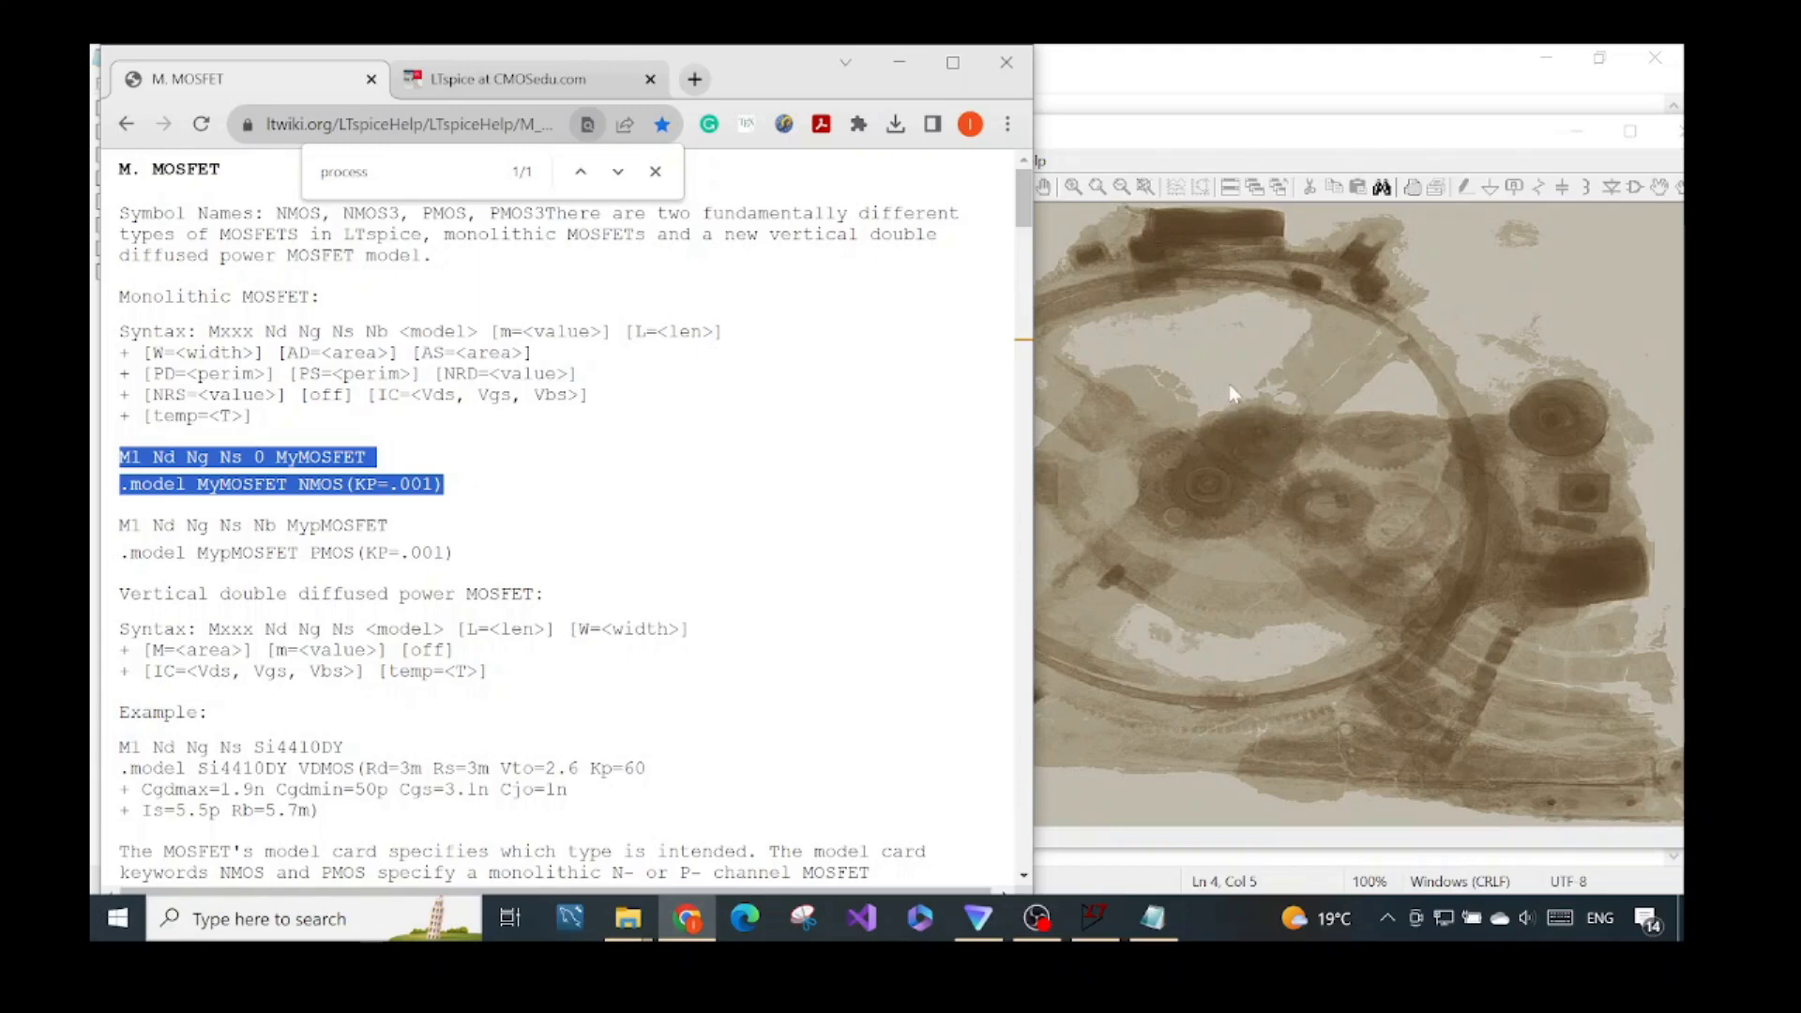
pyautogui.moveTo(120, 554); pyautogui.dragTo(457, 553)
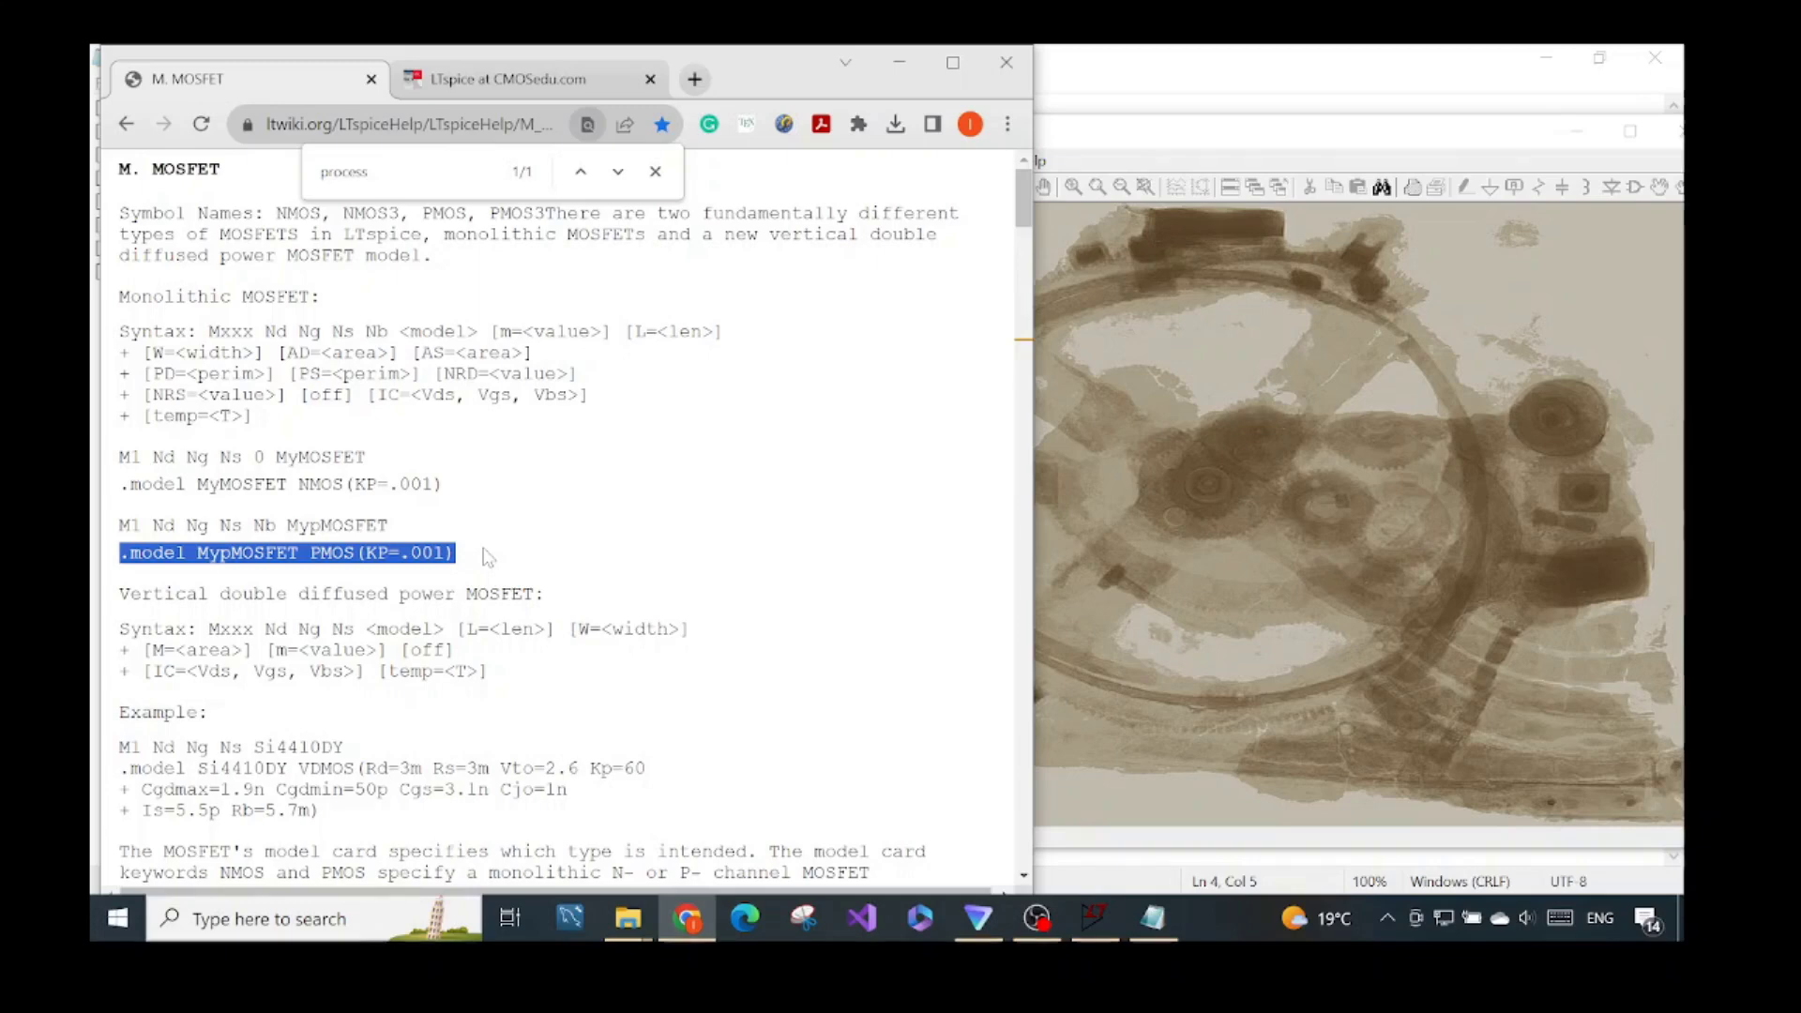
pyautogui.moveTo(487, 558); pyautogui.dragTo(119, 553)
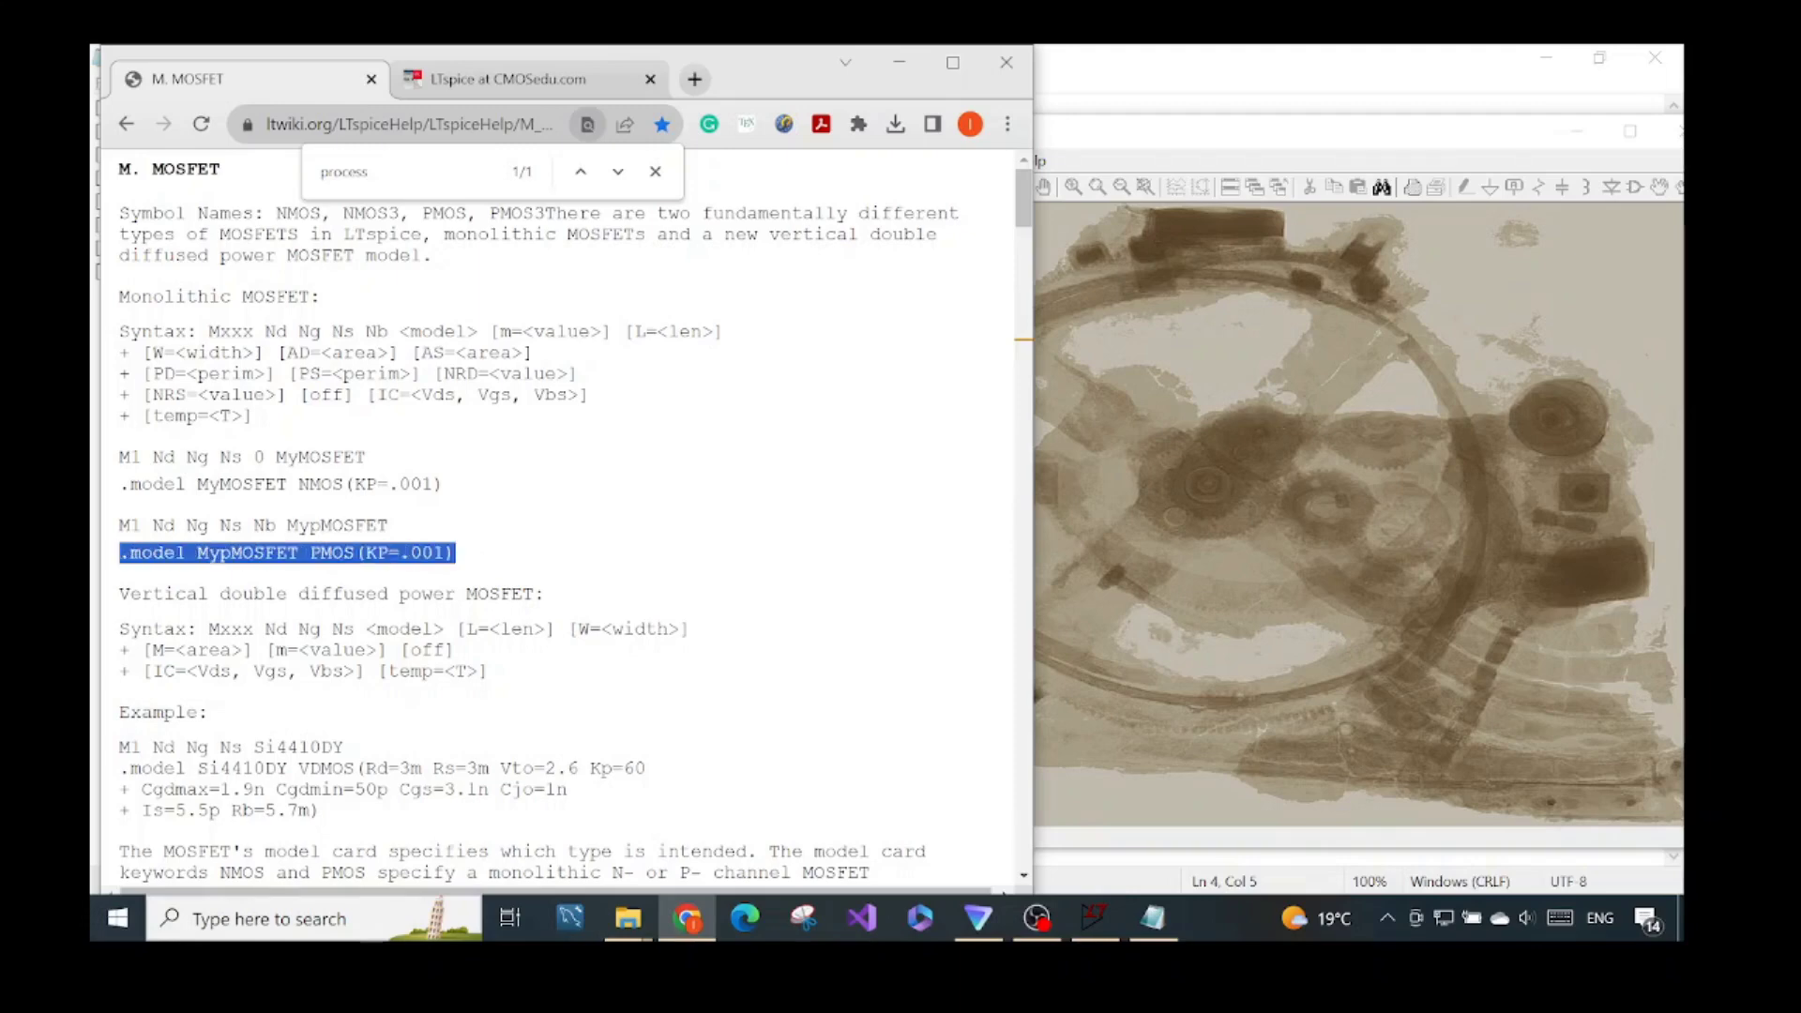
pyautogui.moveTo(365, 553); pyautogui.dragTo(445, 555)
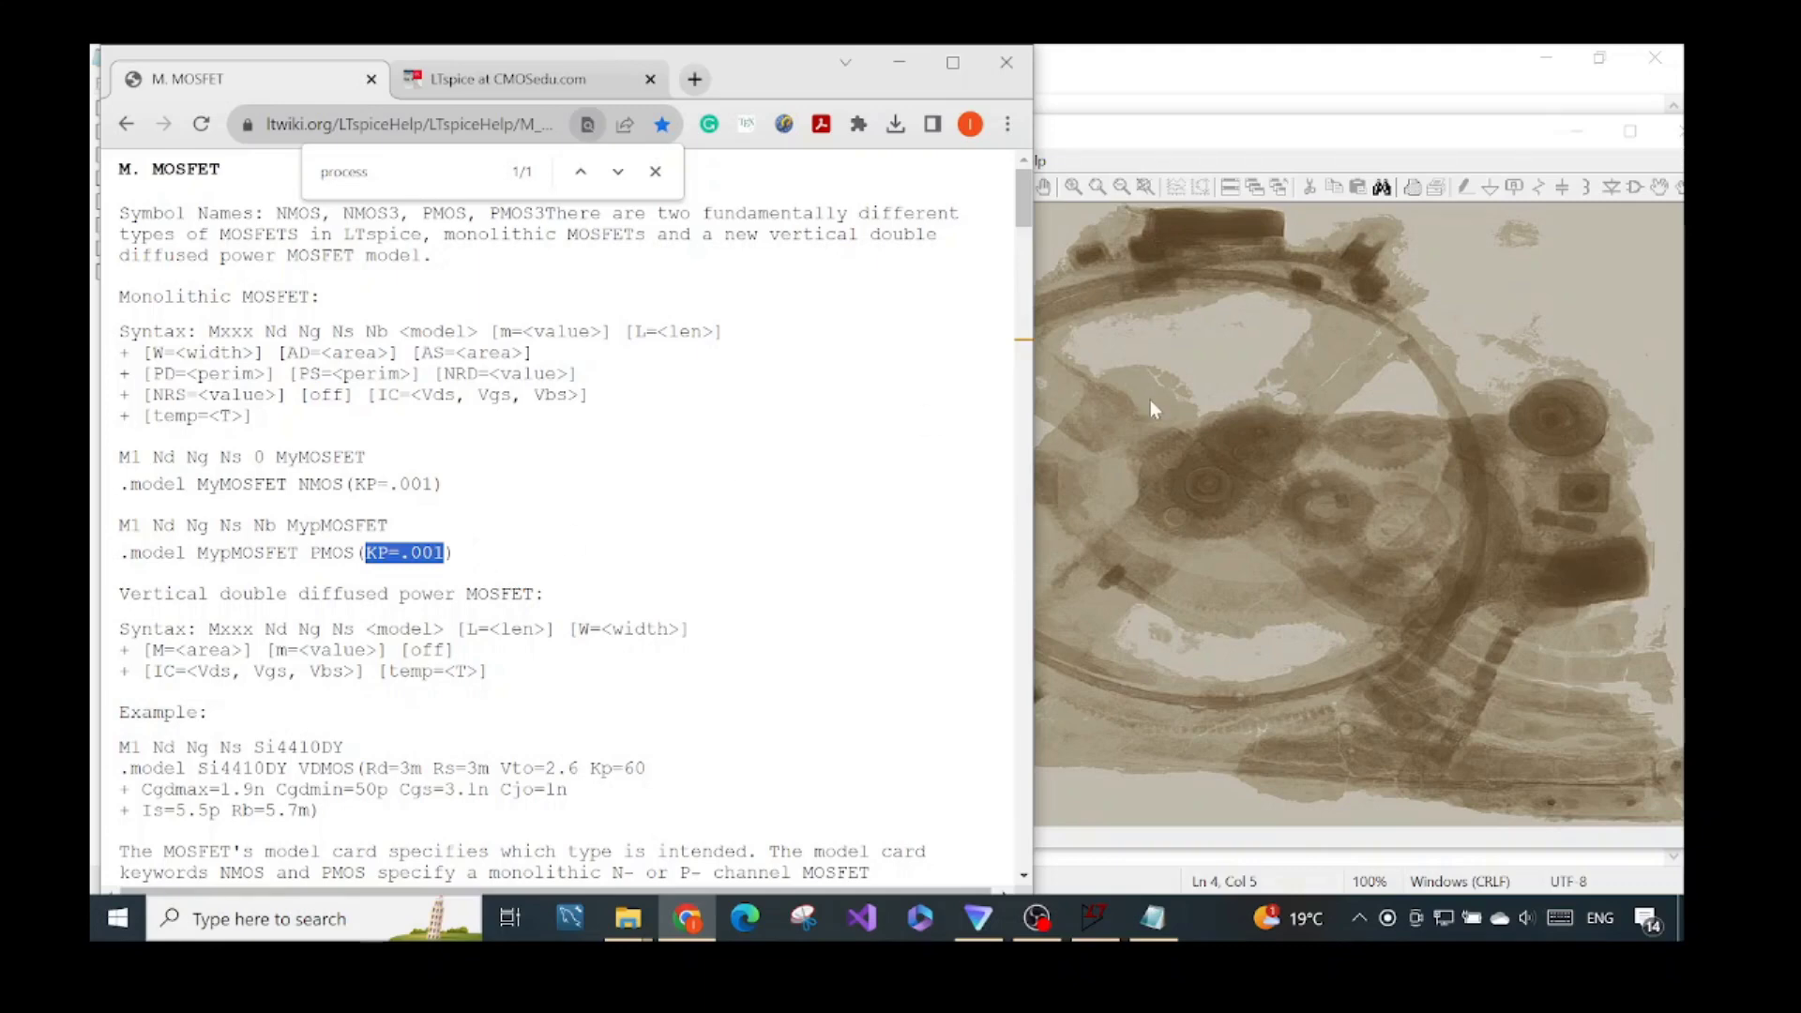
pyautogui.click(1157, 147)
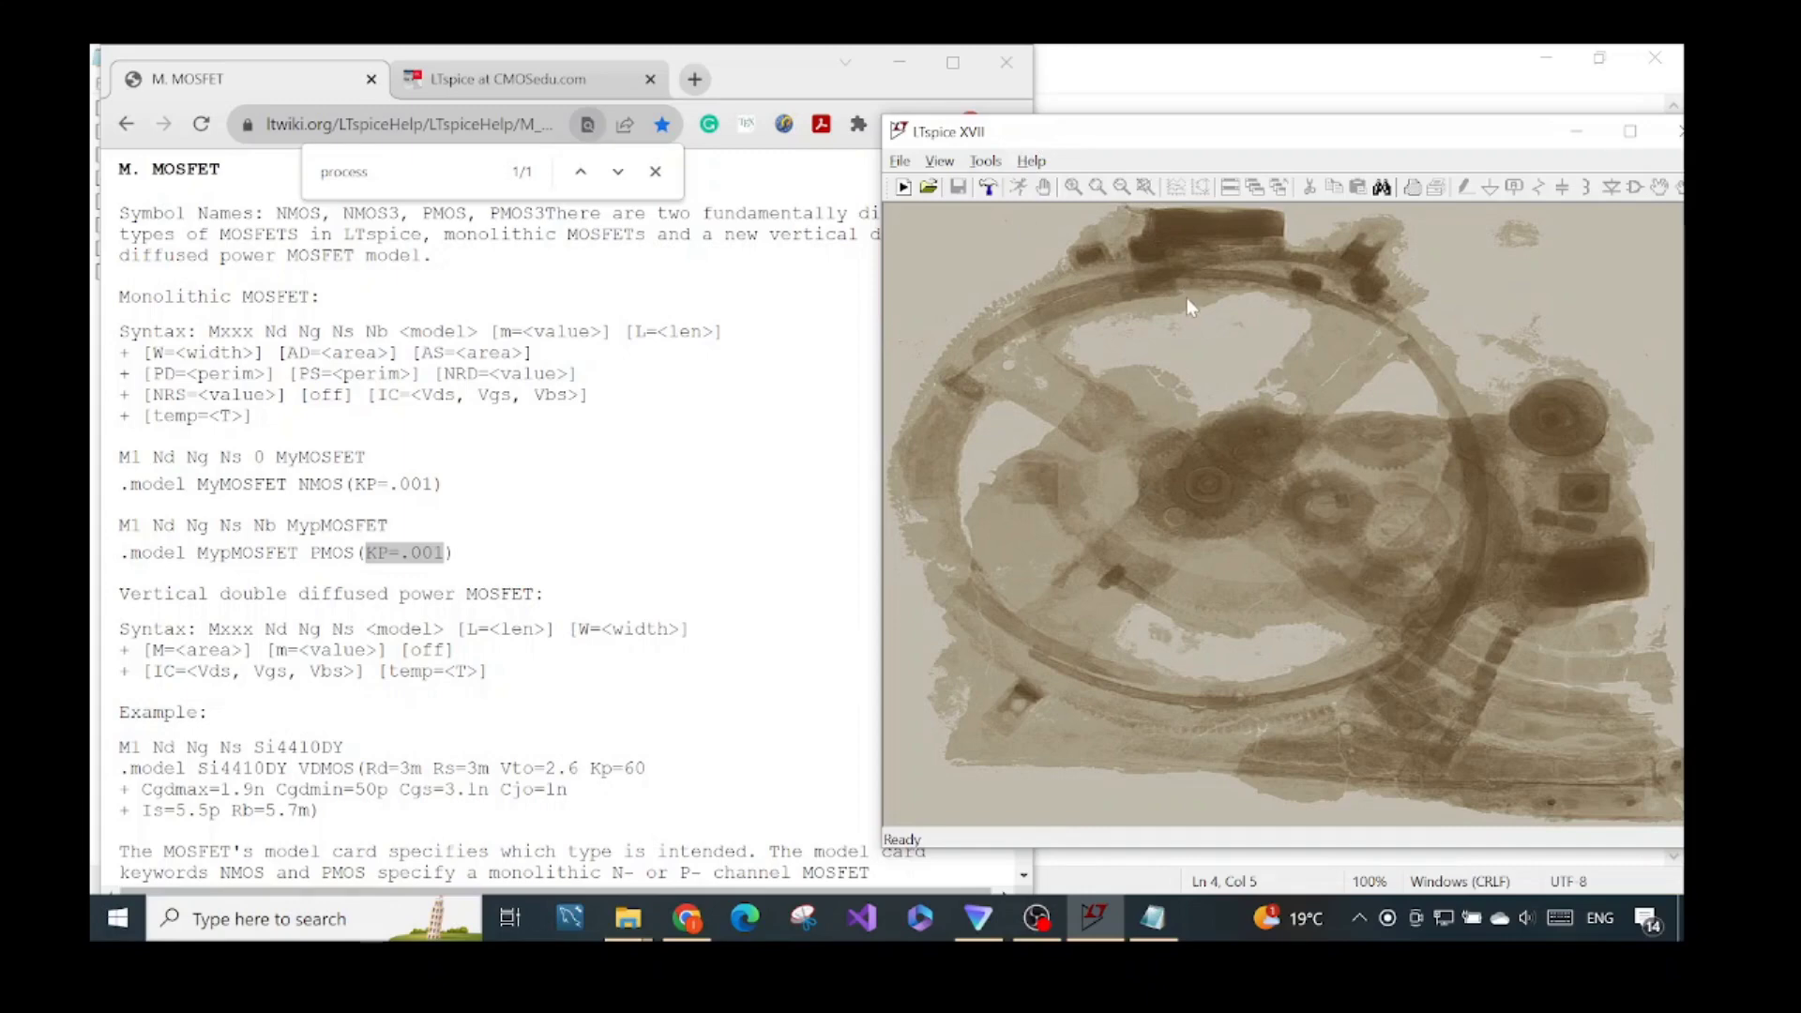
# Step: Highlight the MOSFET model-level list on the help page, then return to LTspice XVII
pyautogui.click(739, 498)
pyautogui.scroll(-3, 733, 502)
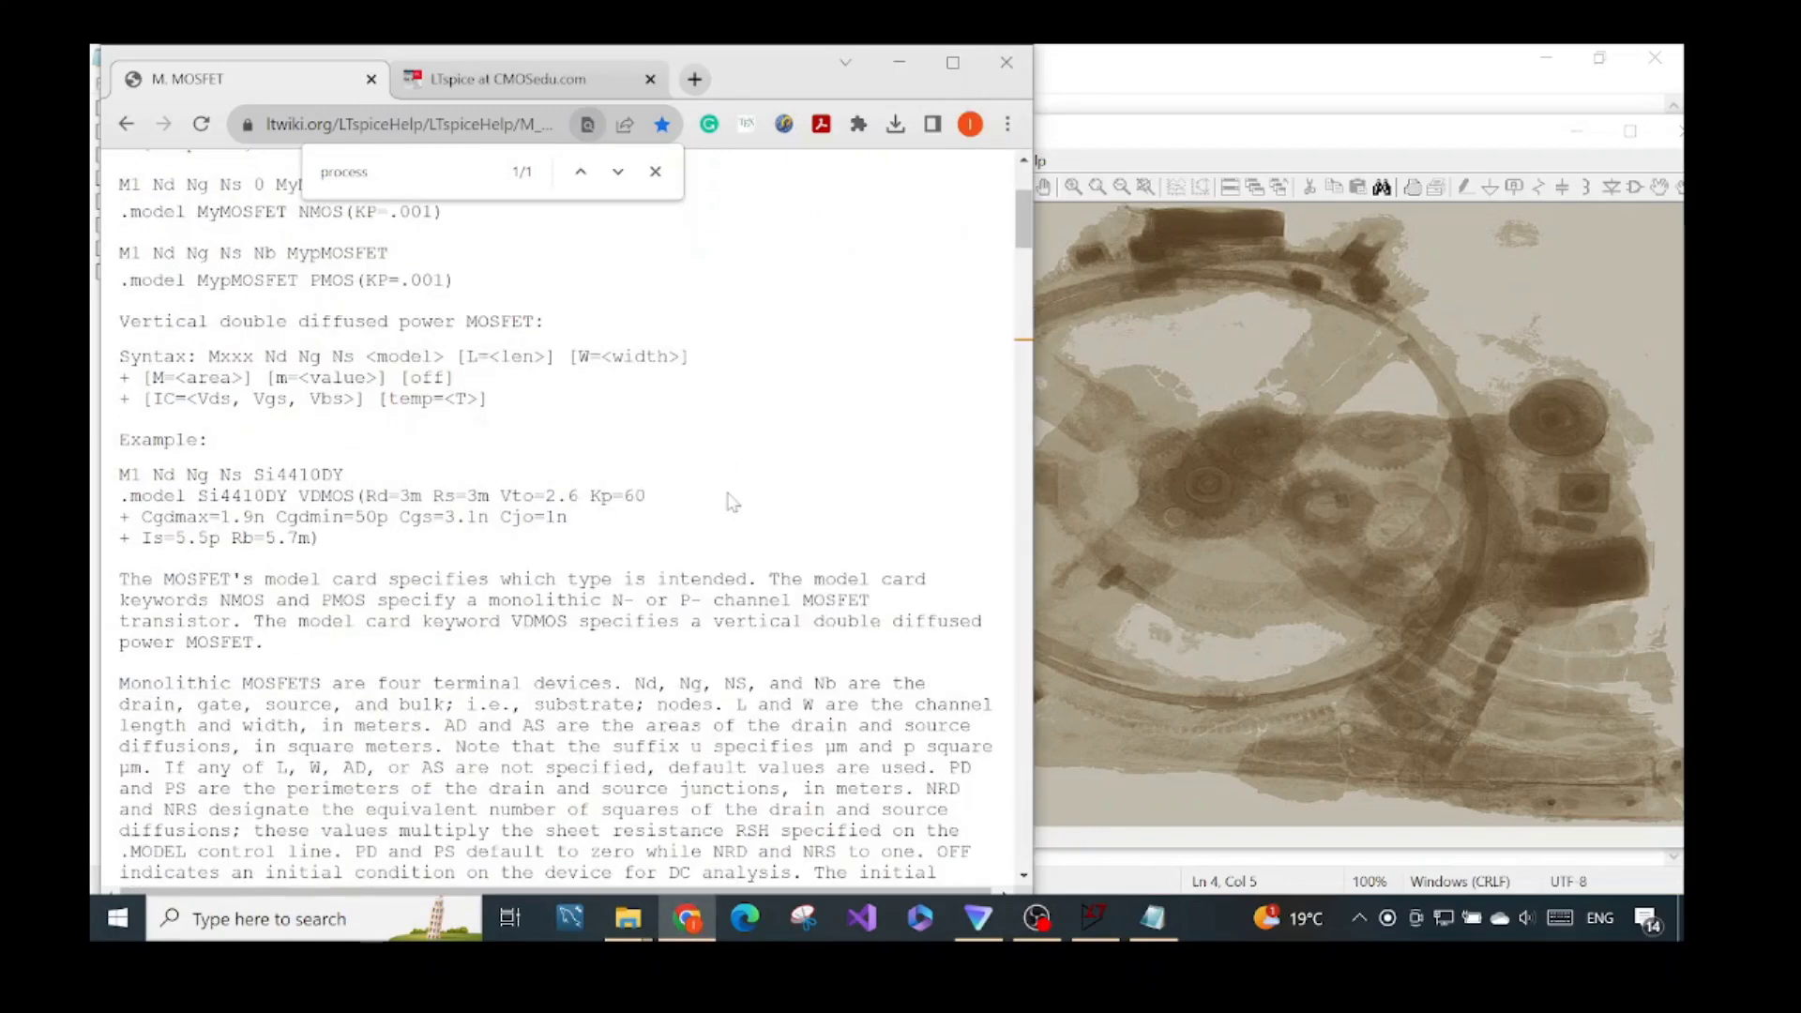
pyautogui.click(1193, 158)
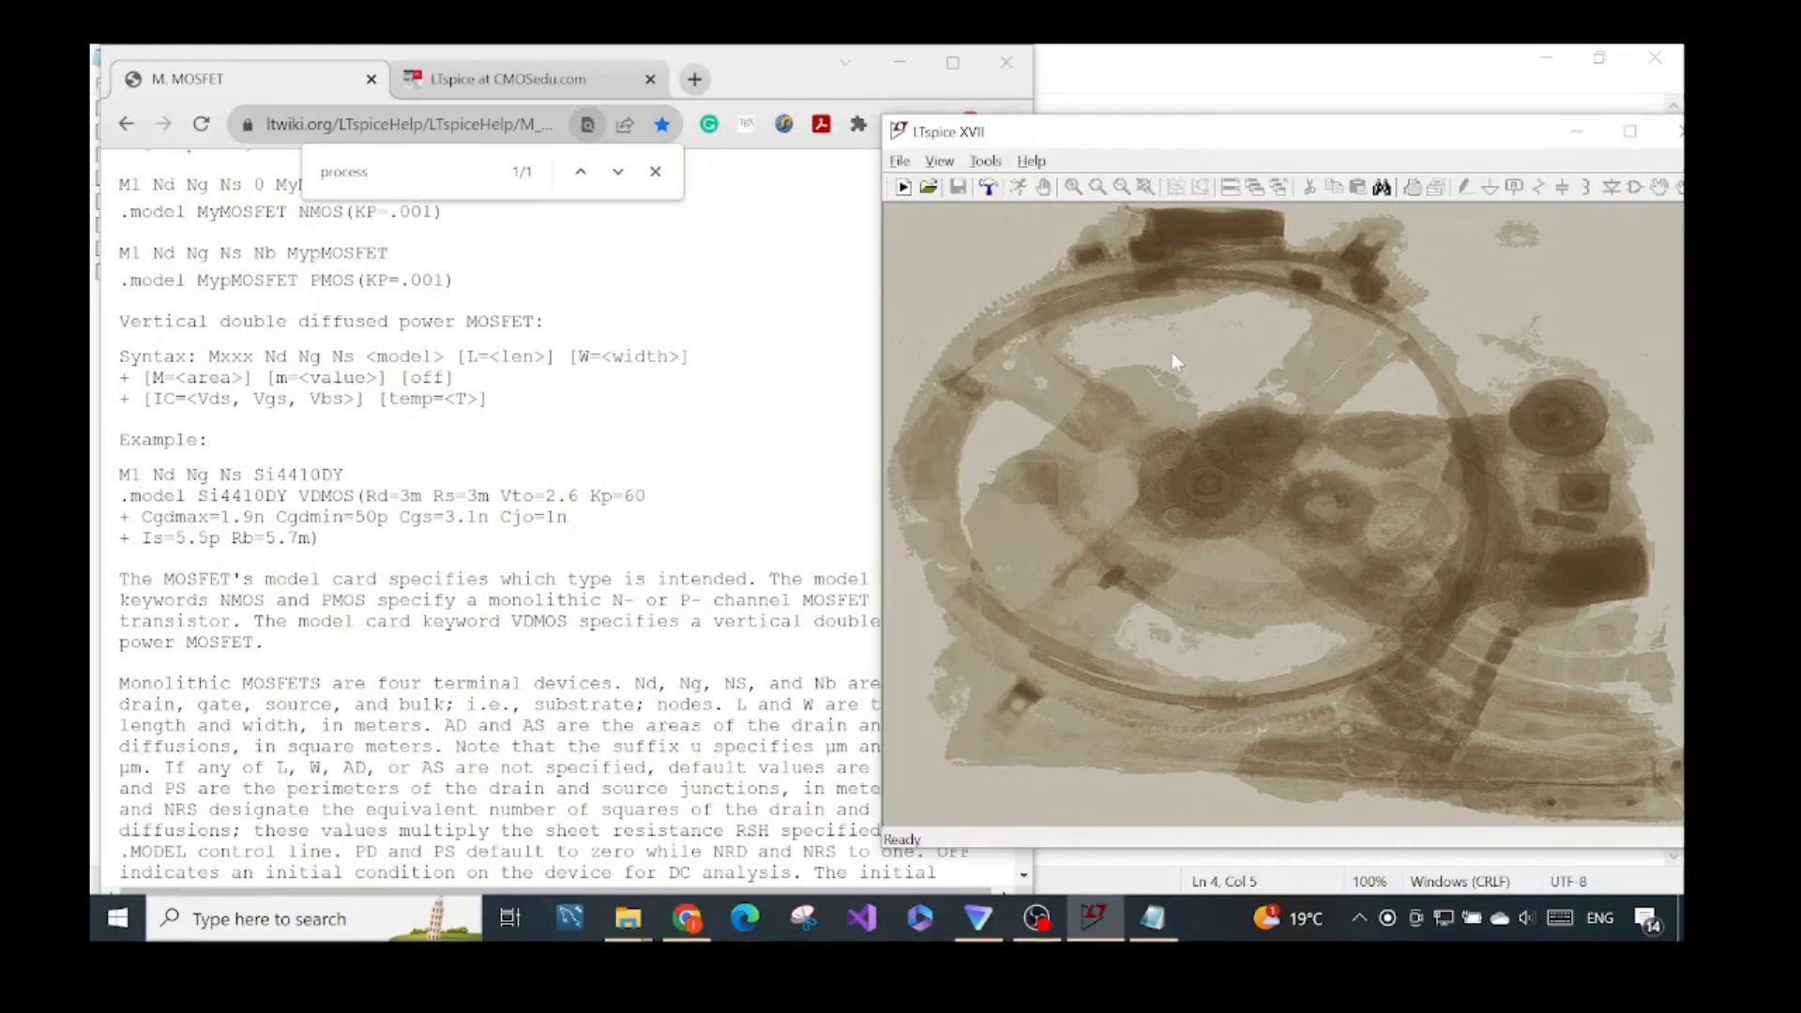
pyautogui.click(610, 431)
pyautogui.scroll(-8, 586, 431)
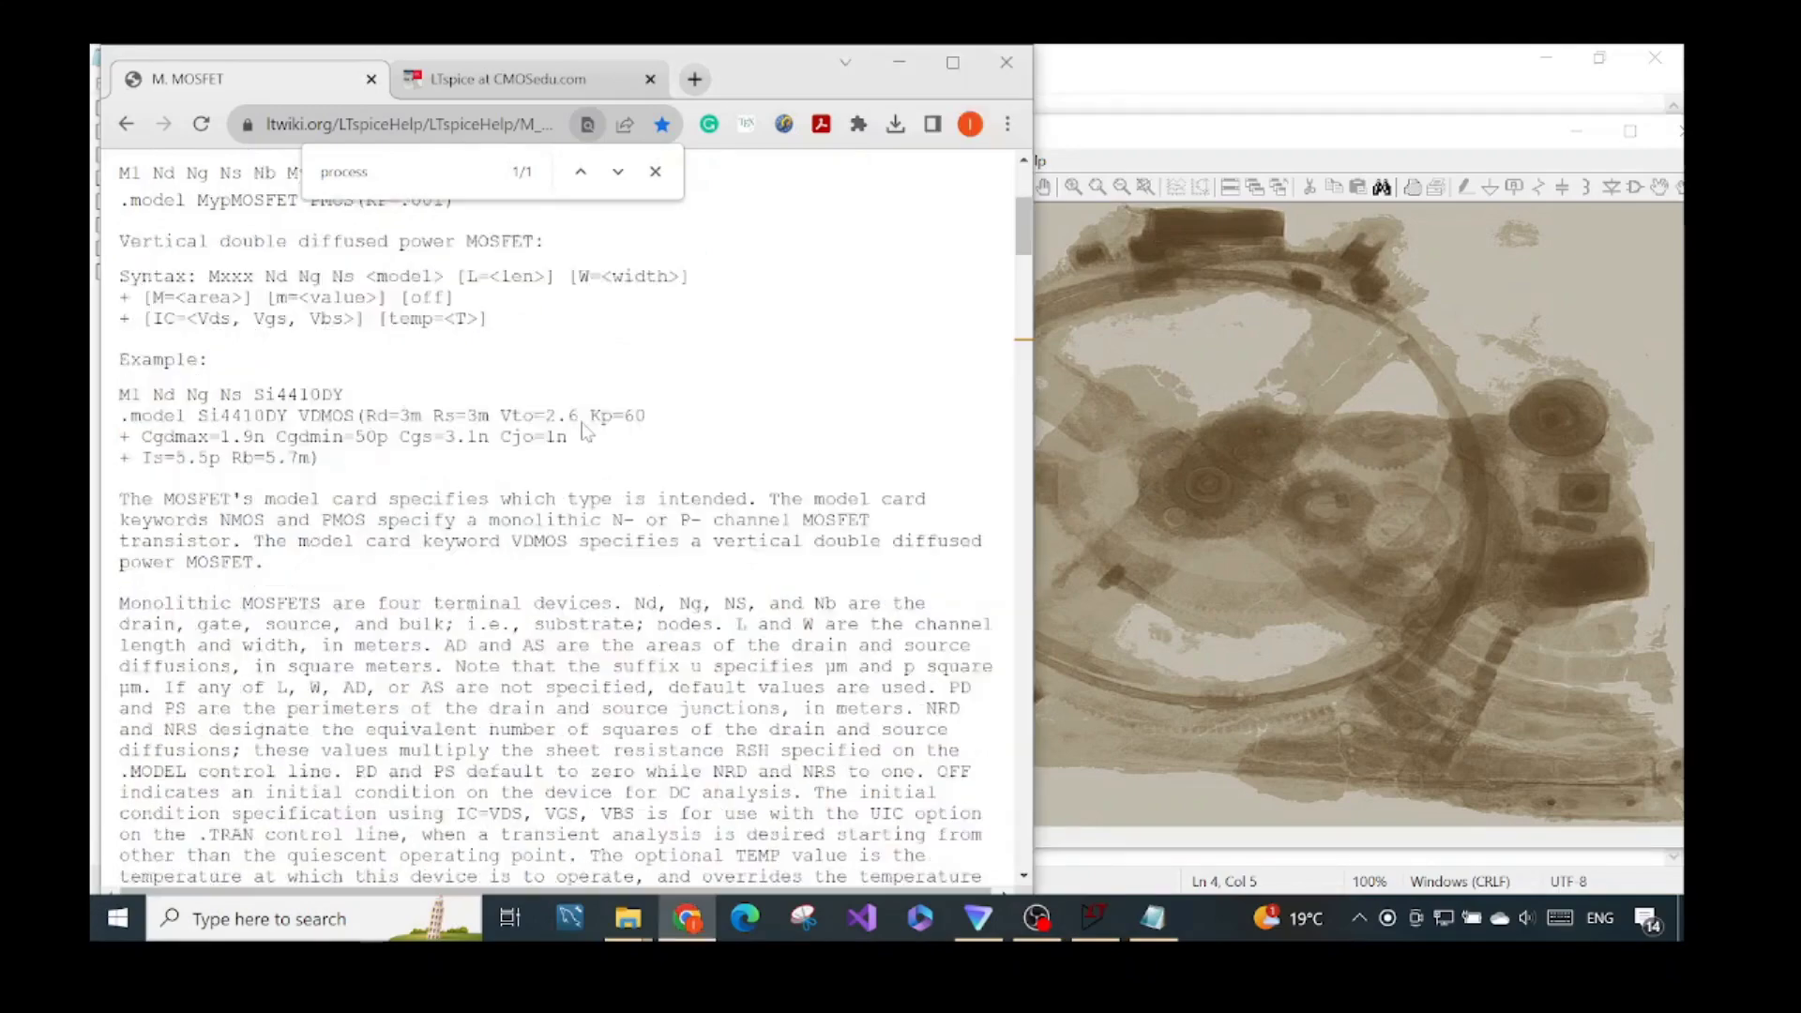
pyautogui.moveTo(128, 422); pyautogui.dragTo(829, 556)
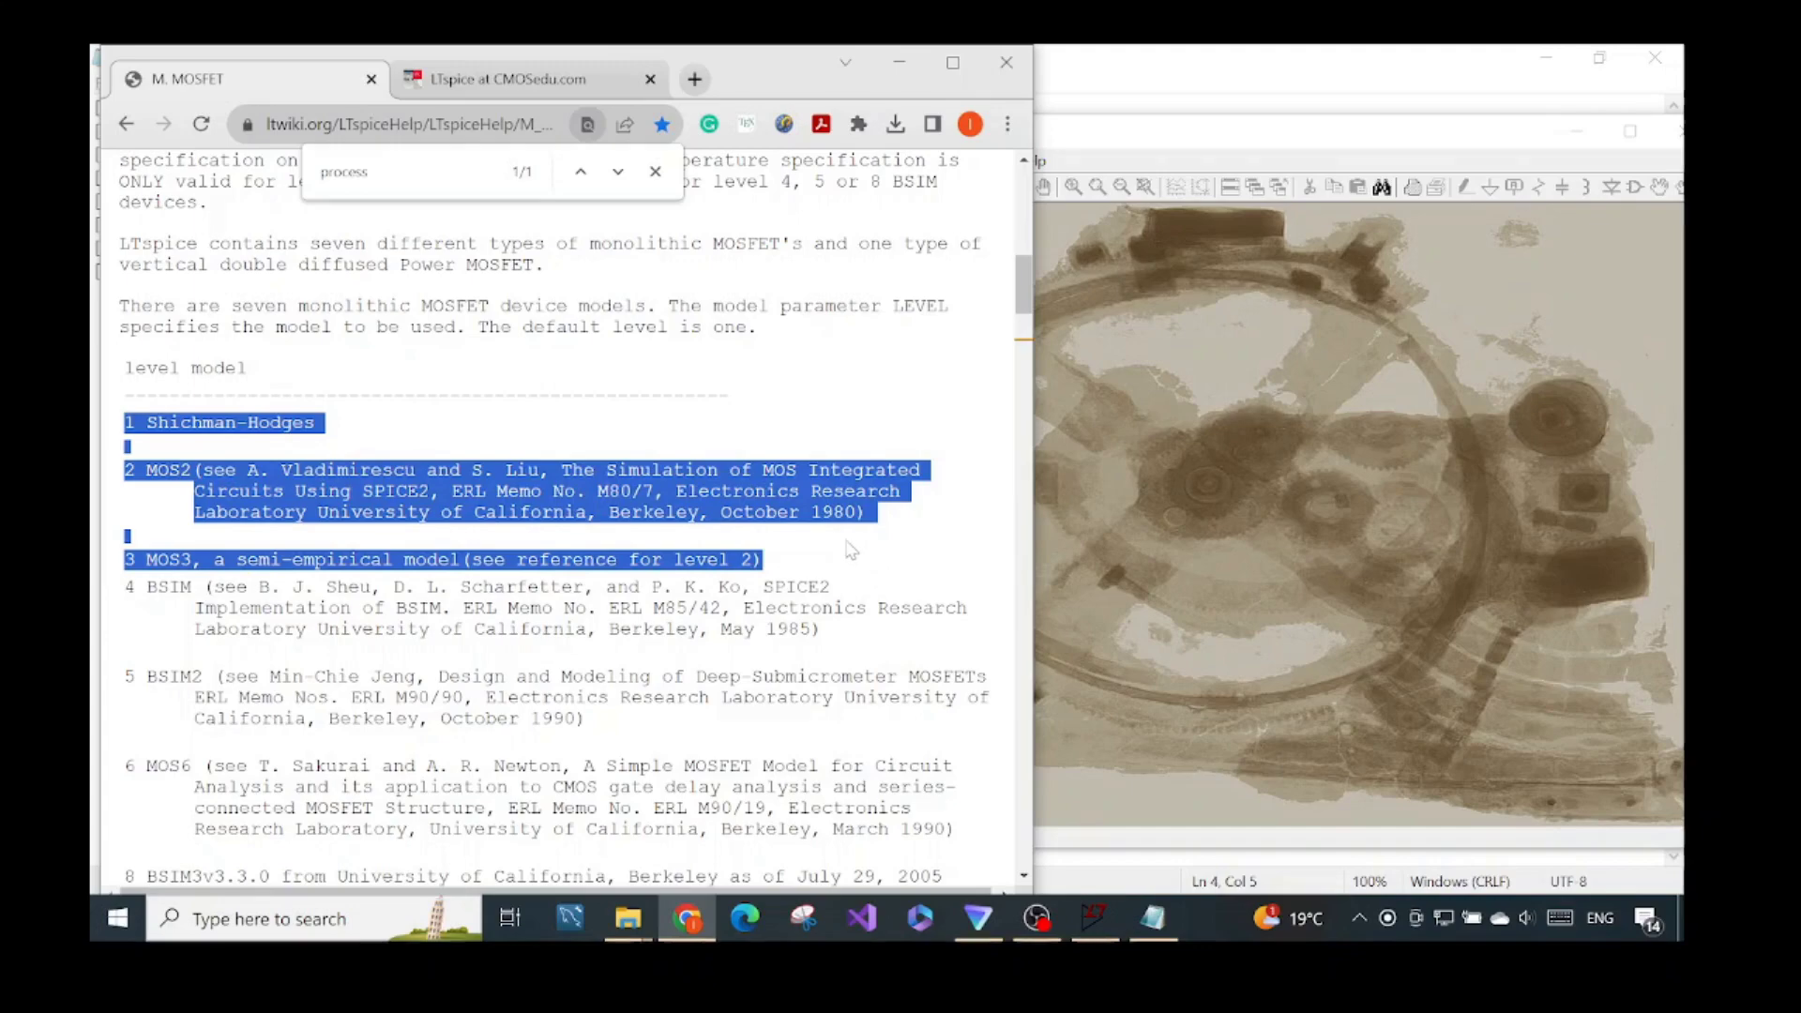
pyautogui.scroll(-3, 852, 551)
pyautogui.moveTo(126, 315); pyautogui.dragTo(756, 514)
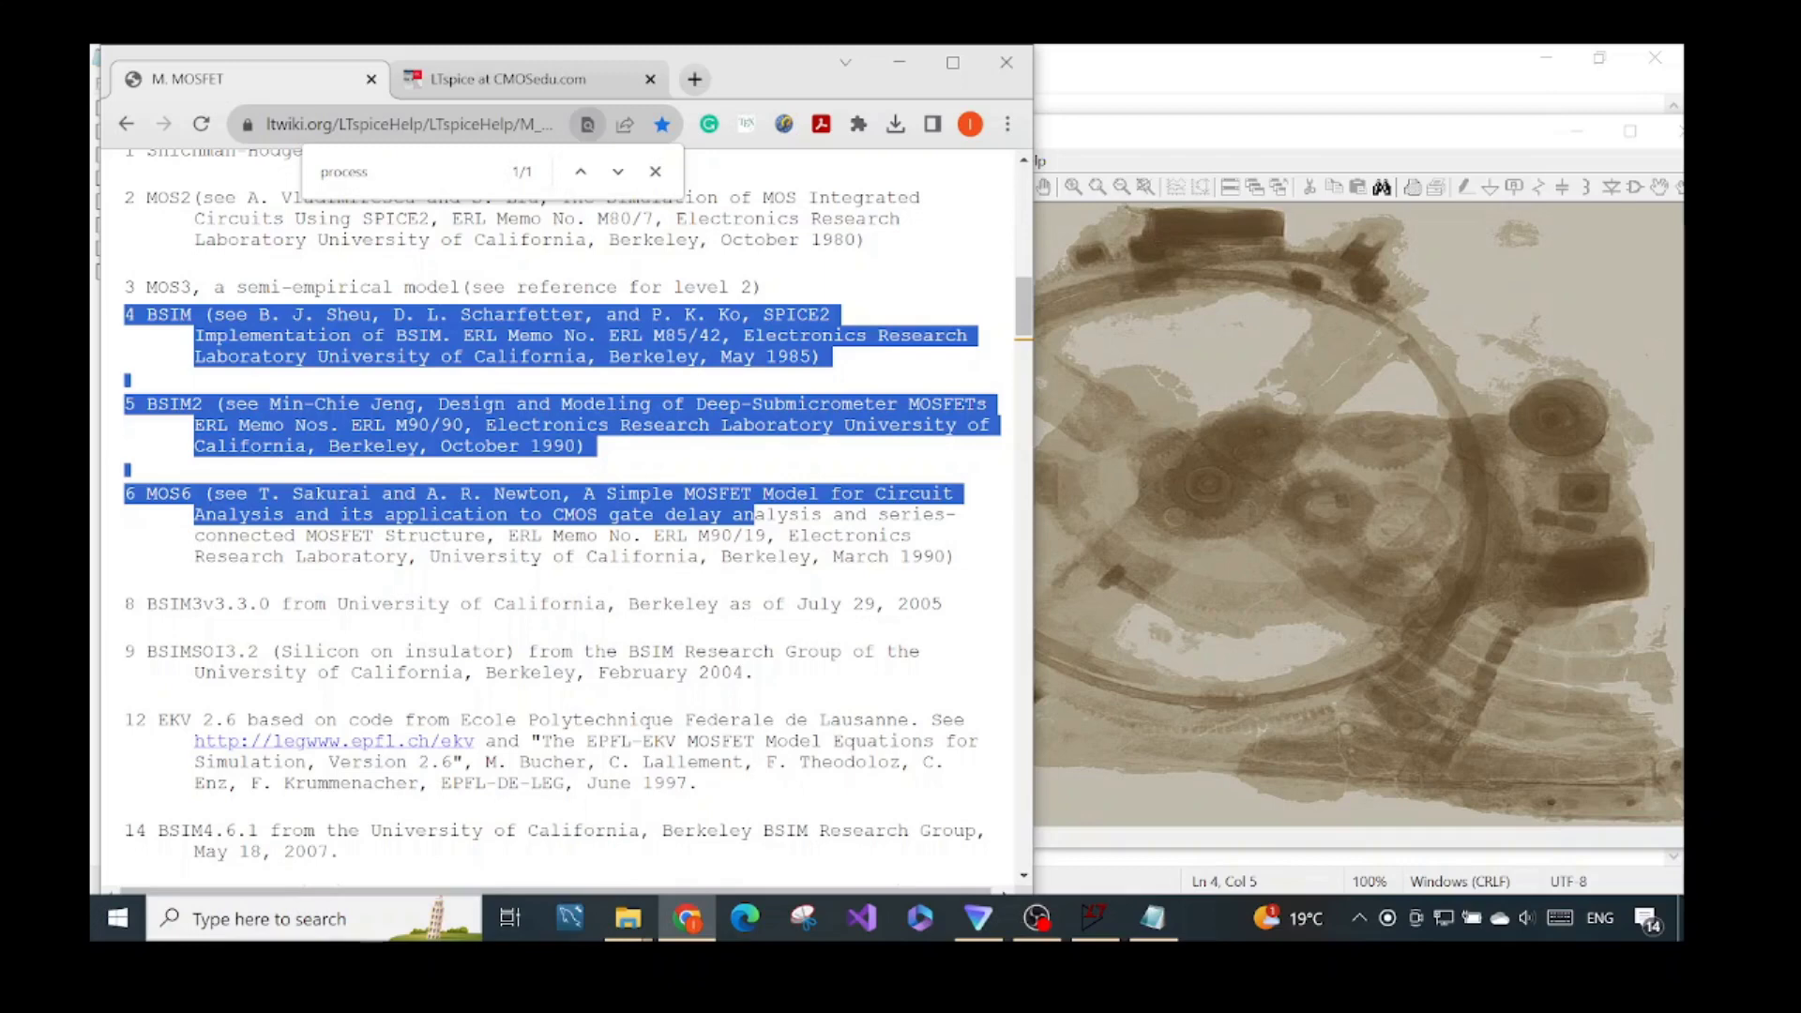
pyautogui.click(1233, 143)
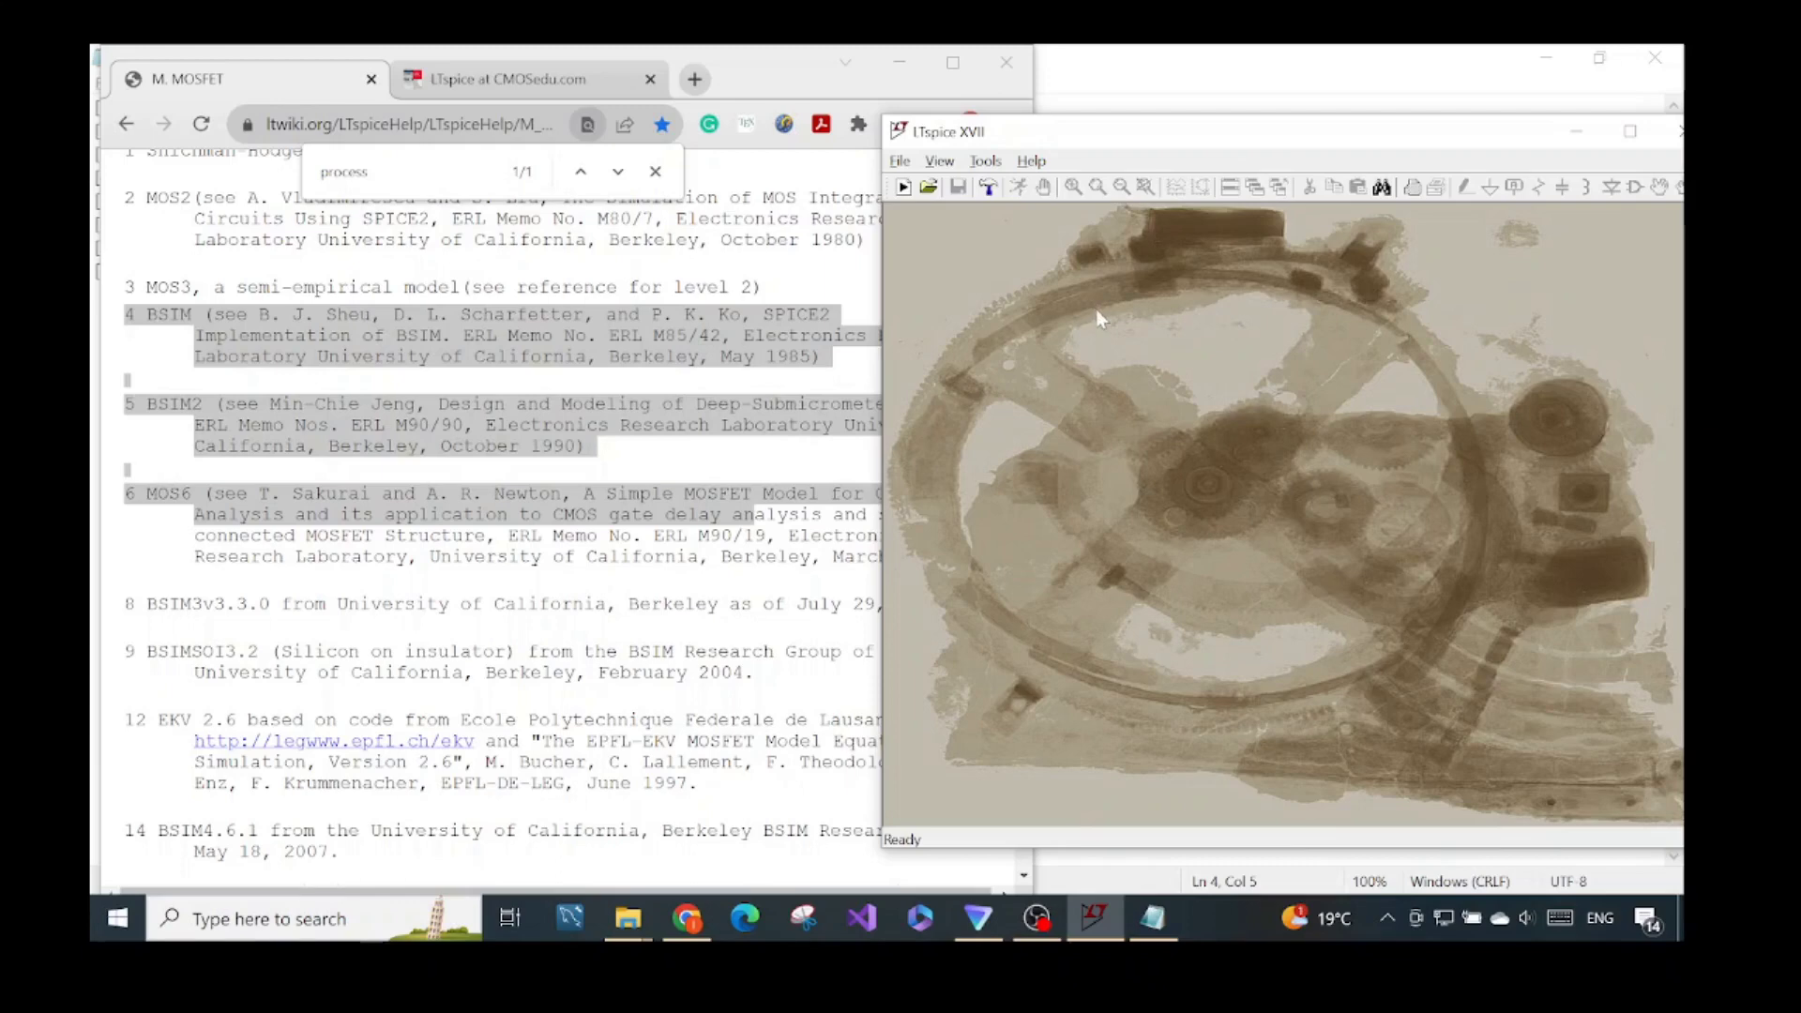
# Step: Highlight the level 1, 2 and 3 parameters heading and first rows, then the PMOS .model example
pyautogui.click(884, 413)
pyautogui.scroll(-15, 757, 420)
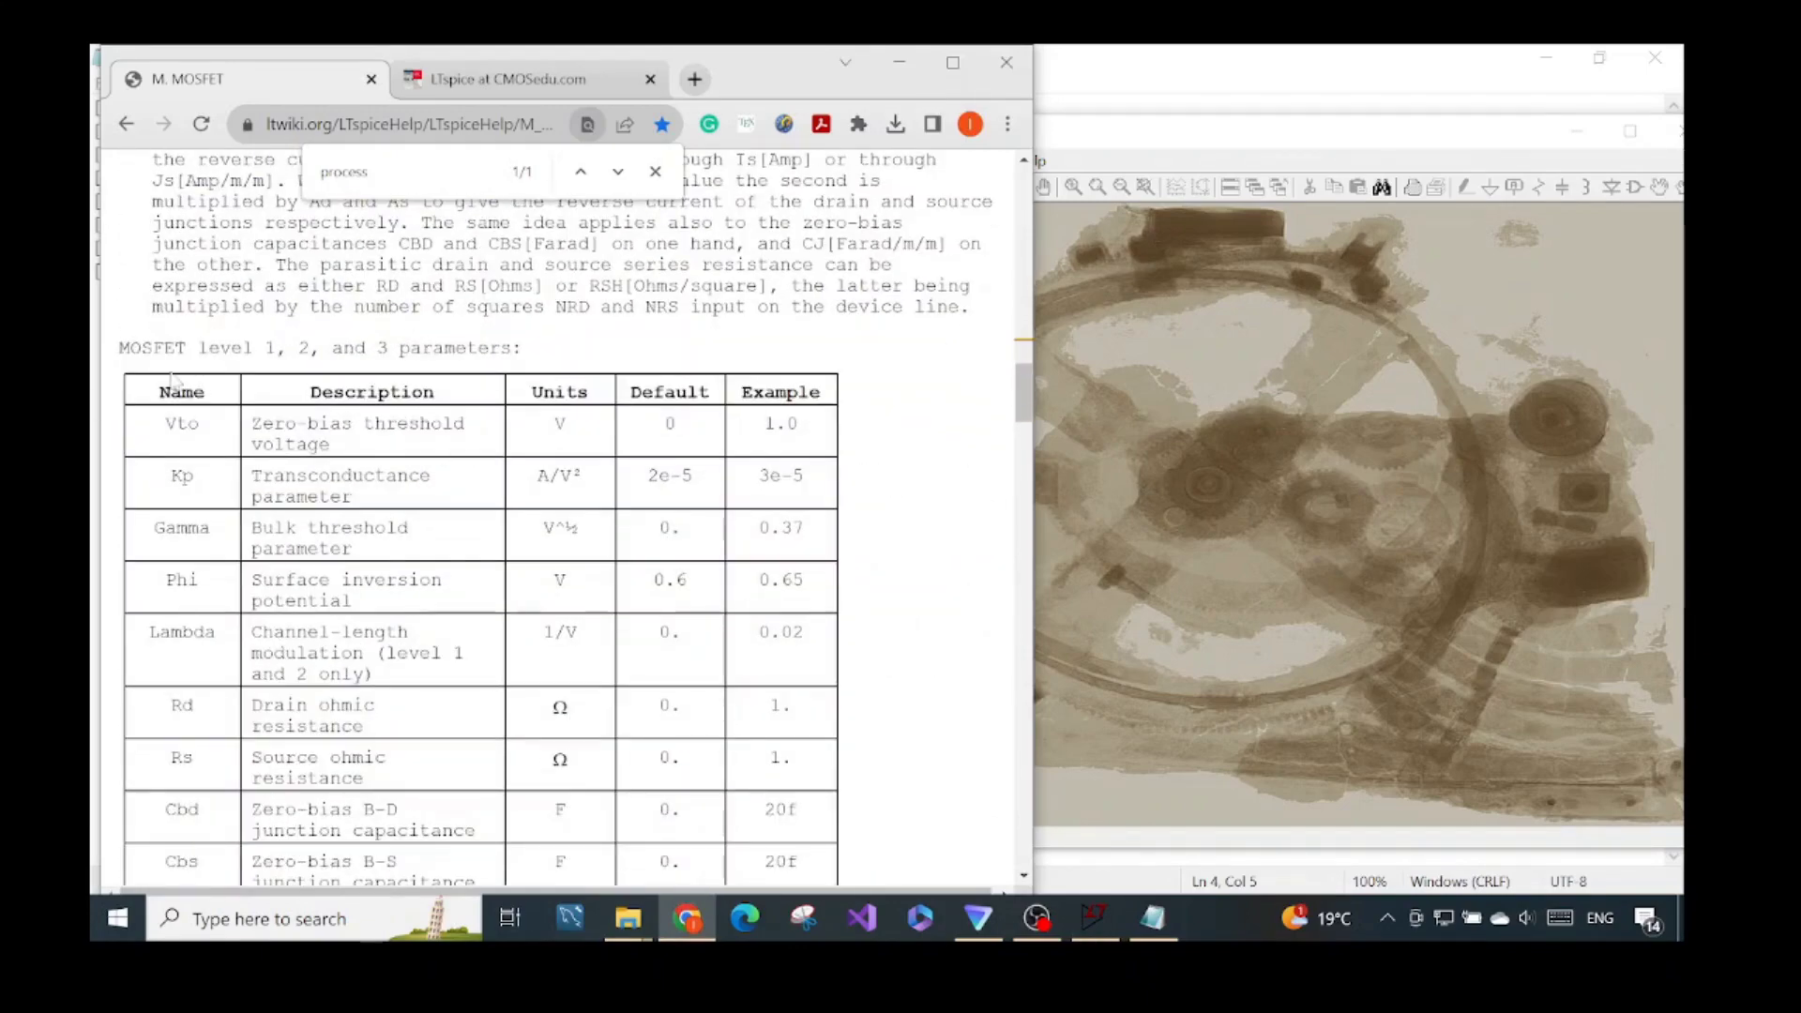
pyautogui.moveTo(120, 348); pyautogui.dragTo(386, 354)
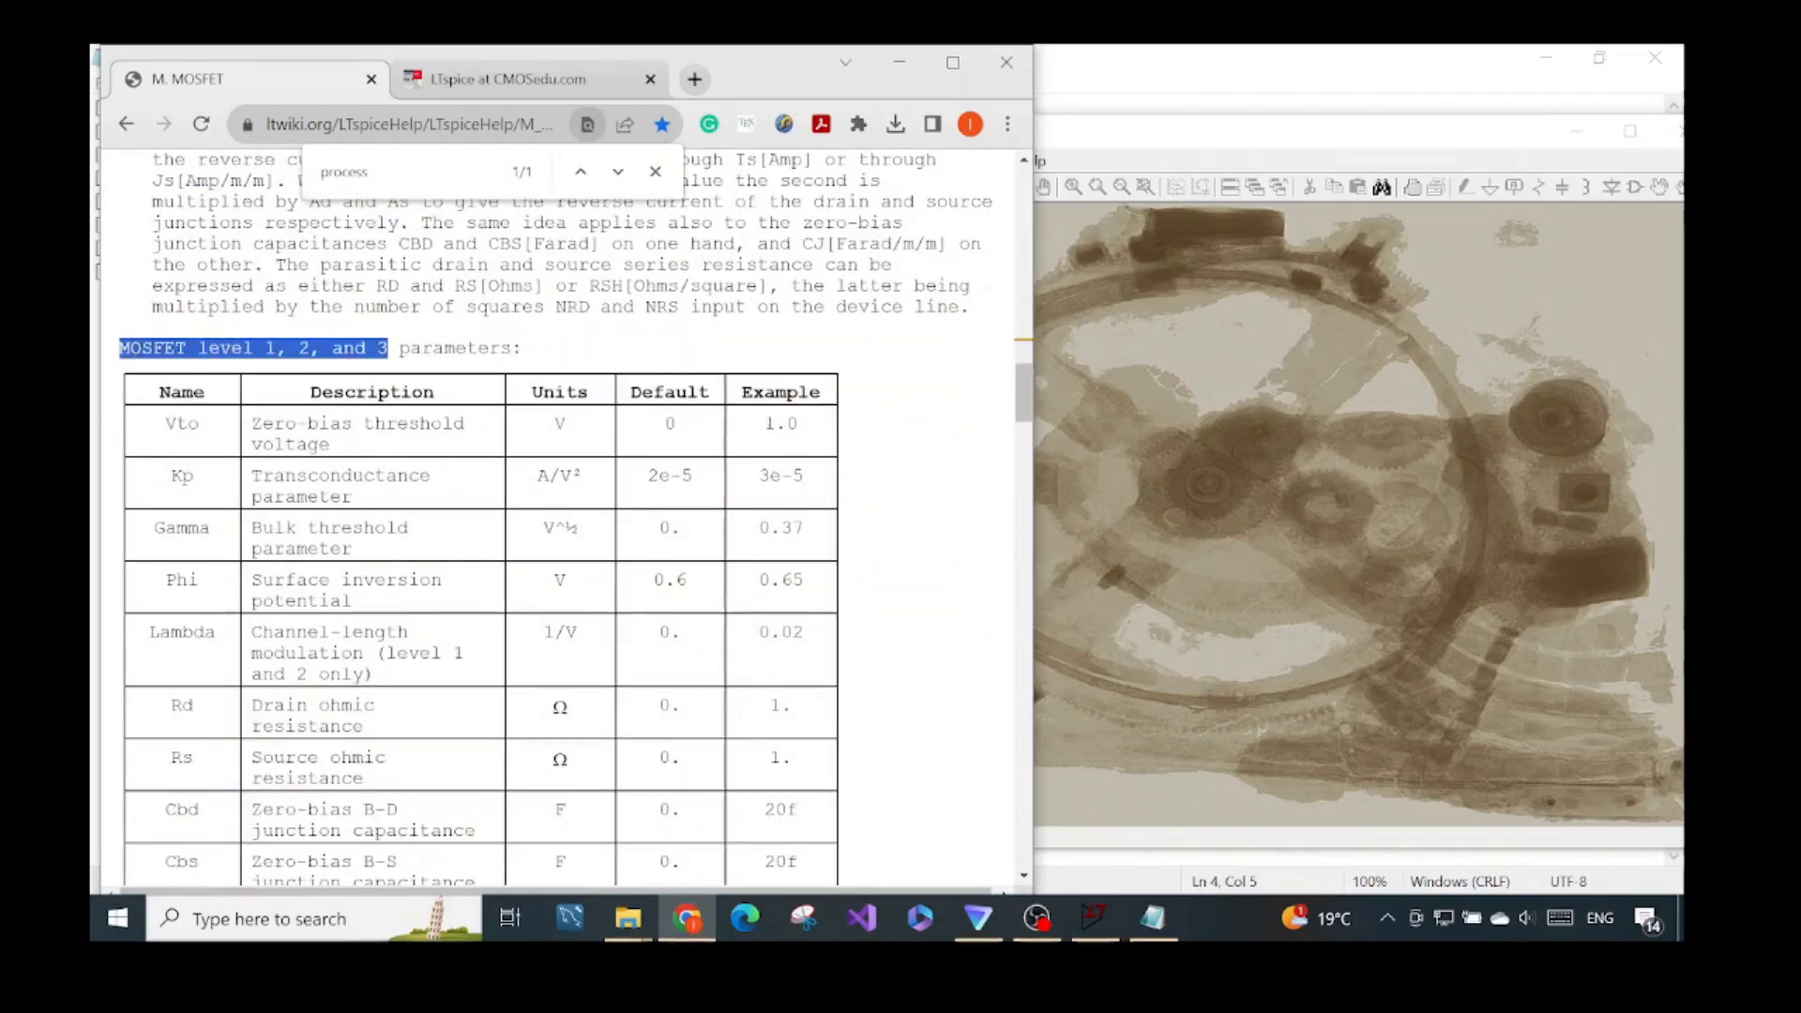
pyautogui.moveTo(192, 371); pyautogui.dragTo(713, 654)
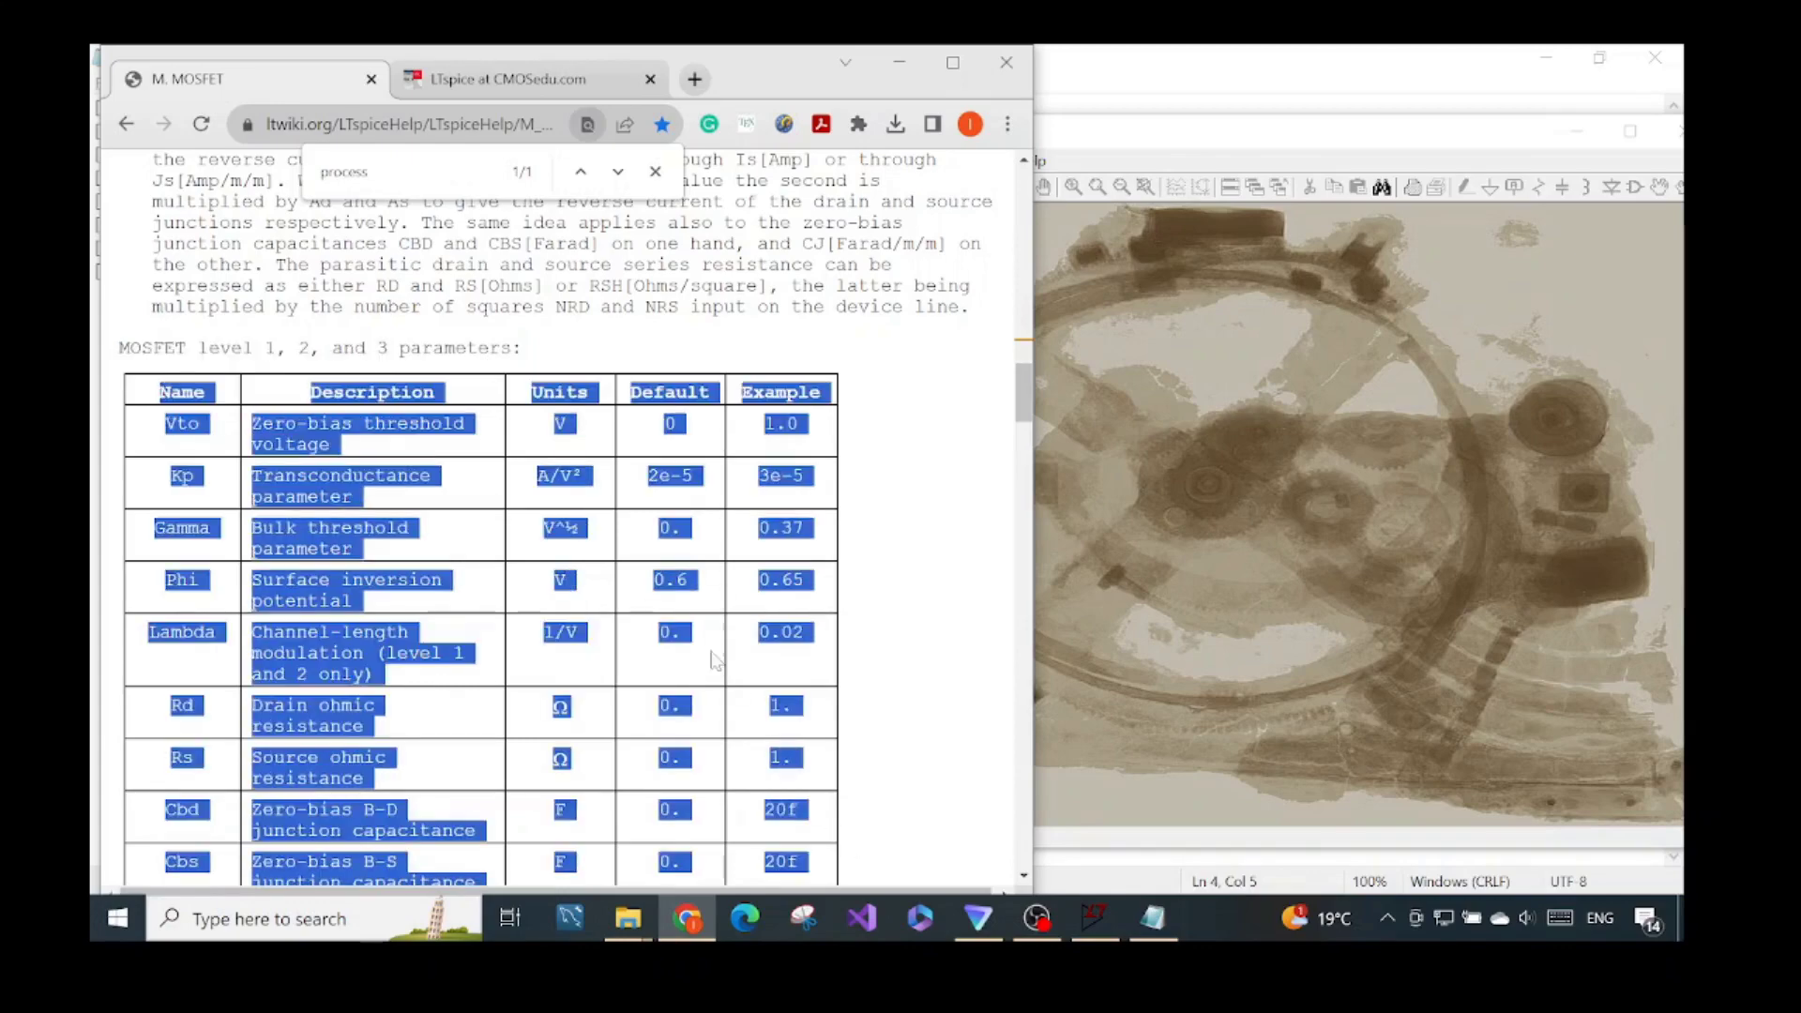
pyautogui.scroll(15, 657, 638)
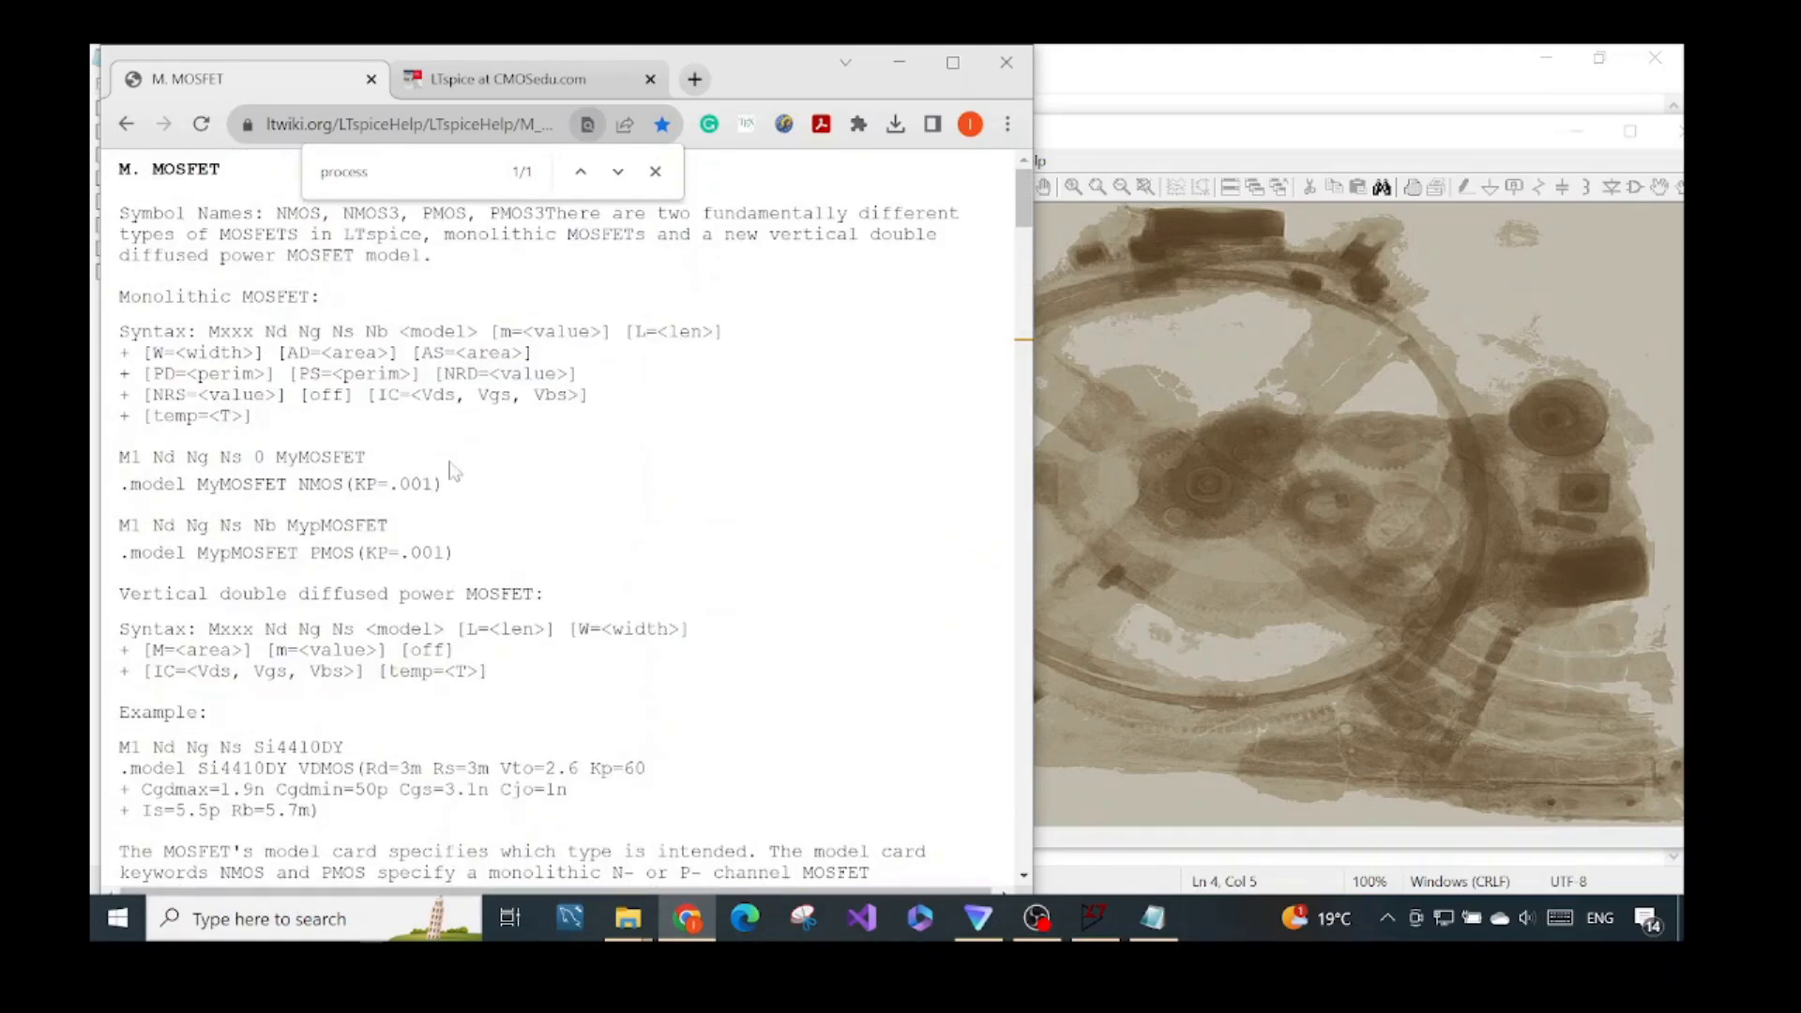
pyautogui.moveTo(466, 560); pyautogui.dragTo(122, 560)
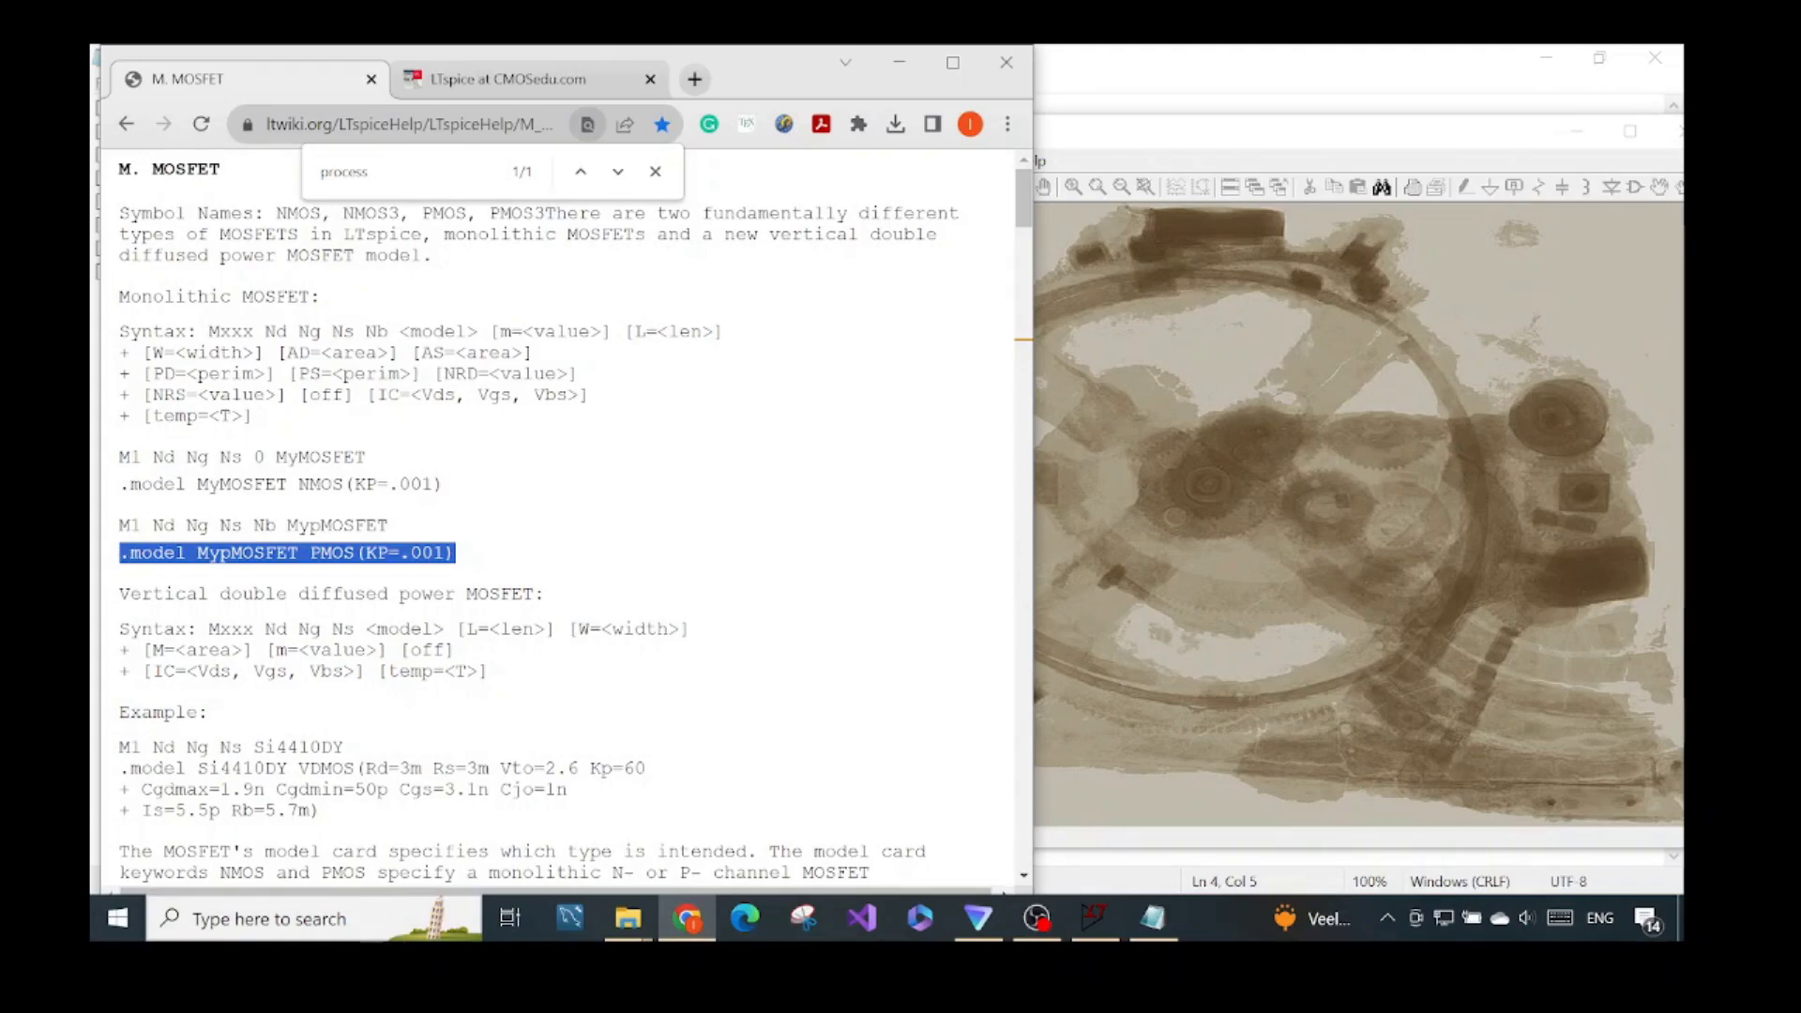
# Step: Scroll to the level 1, 2 and 3 parameters table and highlight rows Vto through Cbs
pyautogui.scroll(-20, 516, 522)
pyautogui.scroll(-5, 516, 521)
pyautogui.scroll(3, 497, 514)
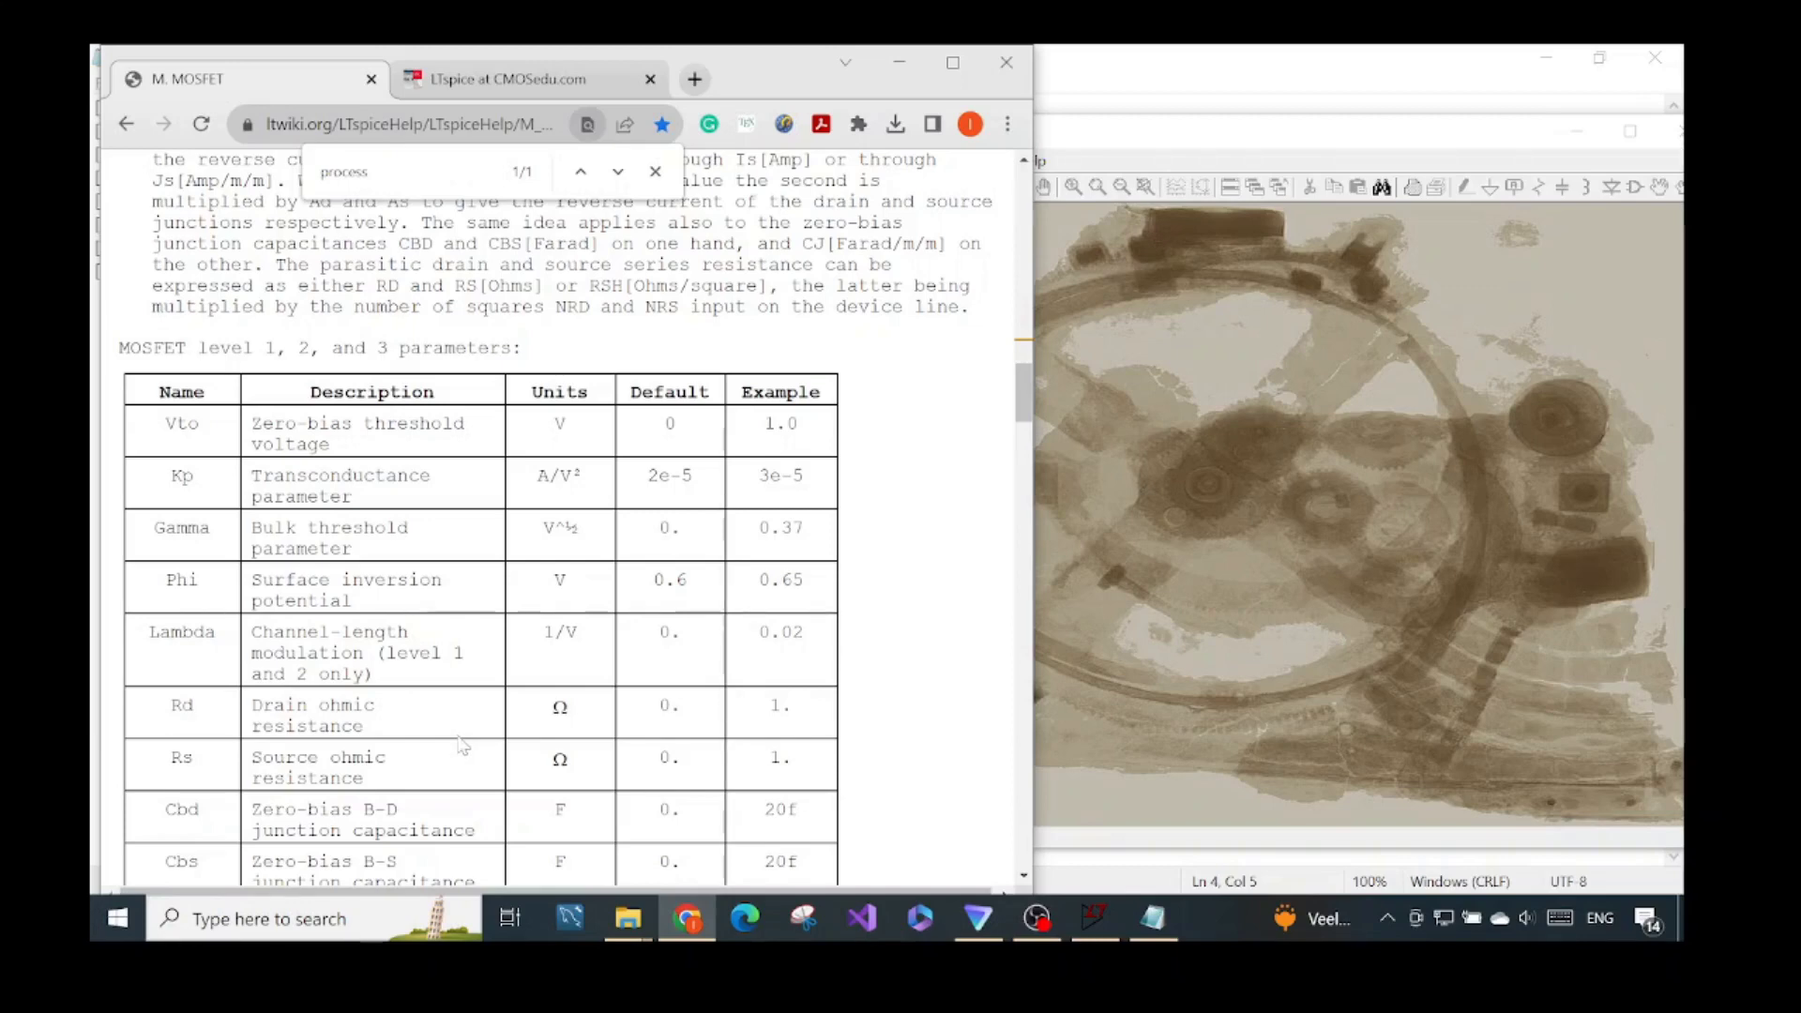
pyautogui.moveTo(136, 417); pyautogui.dragTo(811, 729)
pyautogui.click(808, 732)
# Step: Highlight the Lambda, Gamma and Kp descriptions in the parameters table
pyautogui.moveTo(261, 631); pyautogui.dragTo(364, 654)
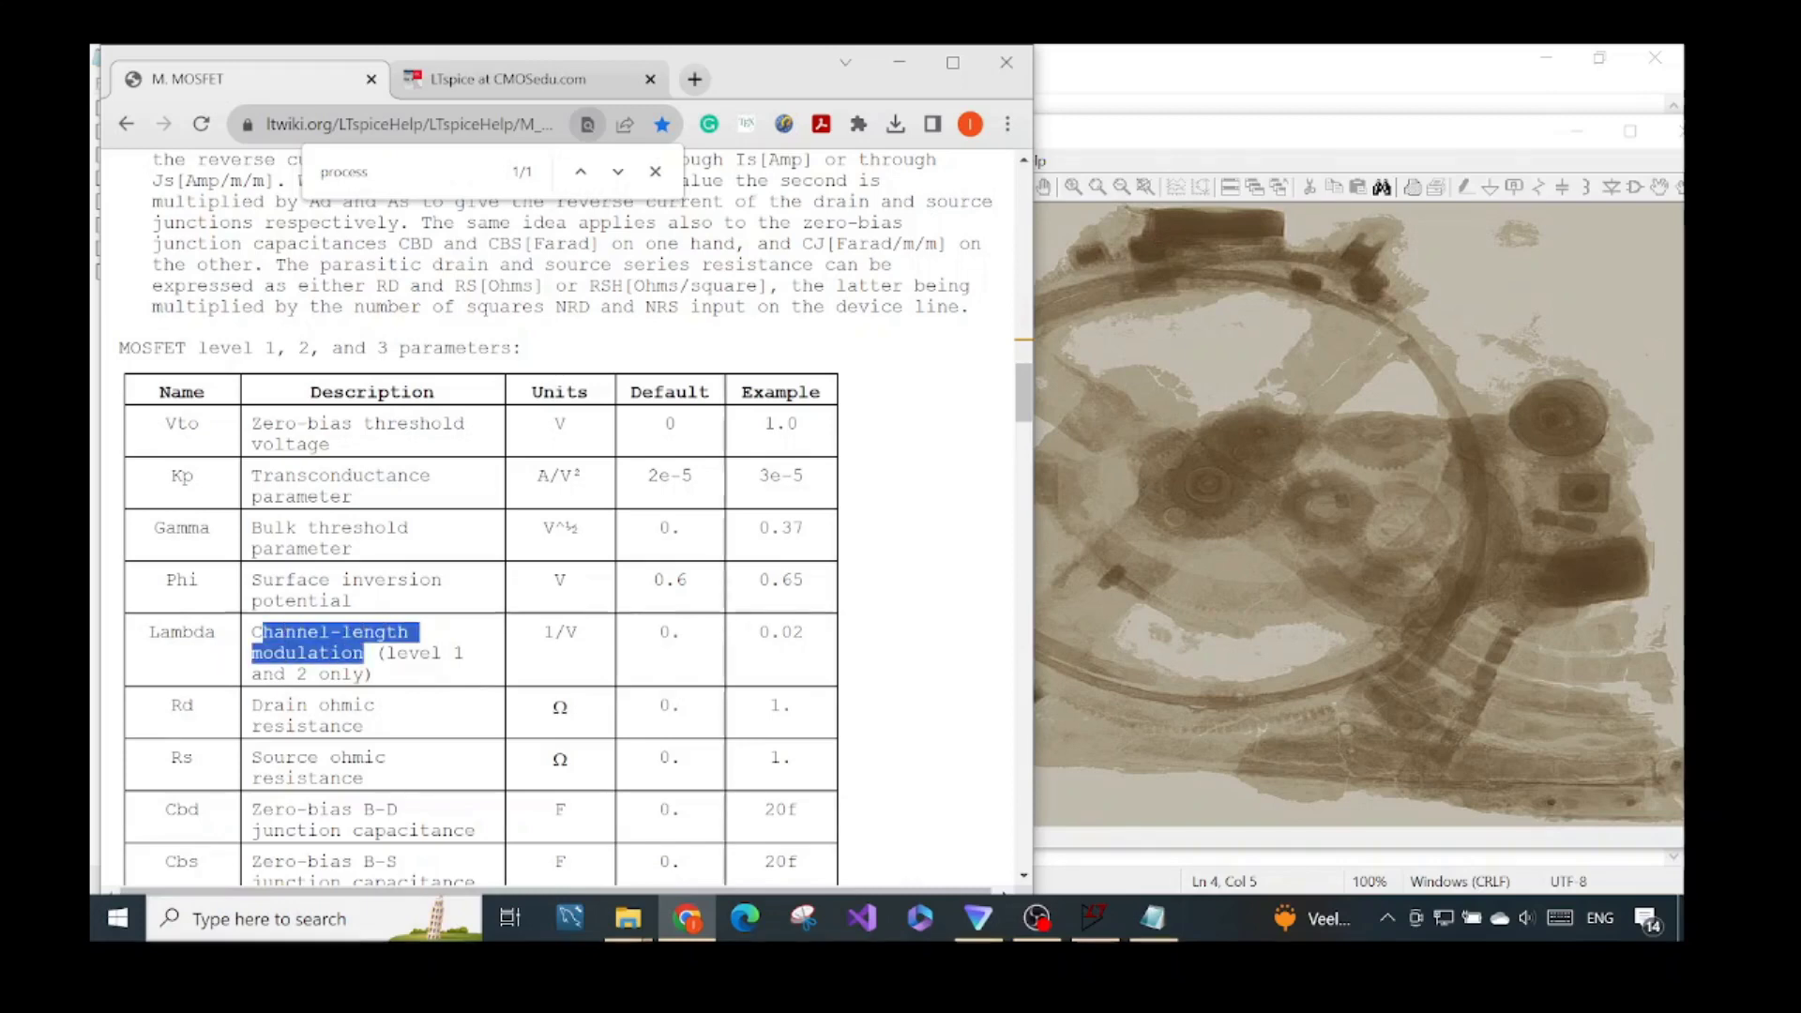
pyautogui.moveTo(263, 527); pyautogui.dragTo(353, 552)
pyautogui.moveTo(252, 527); pyautogui.dragTo(356, 556)
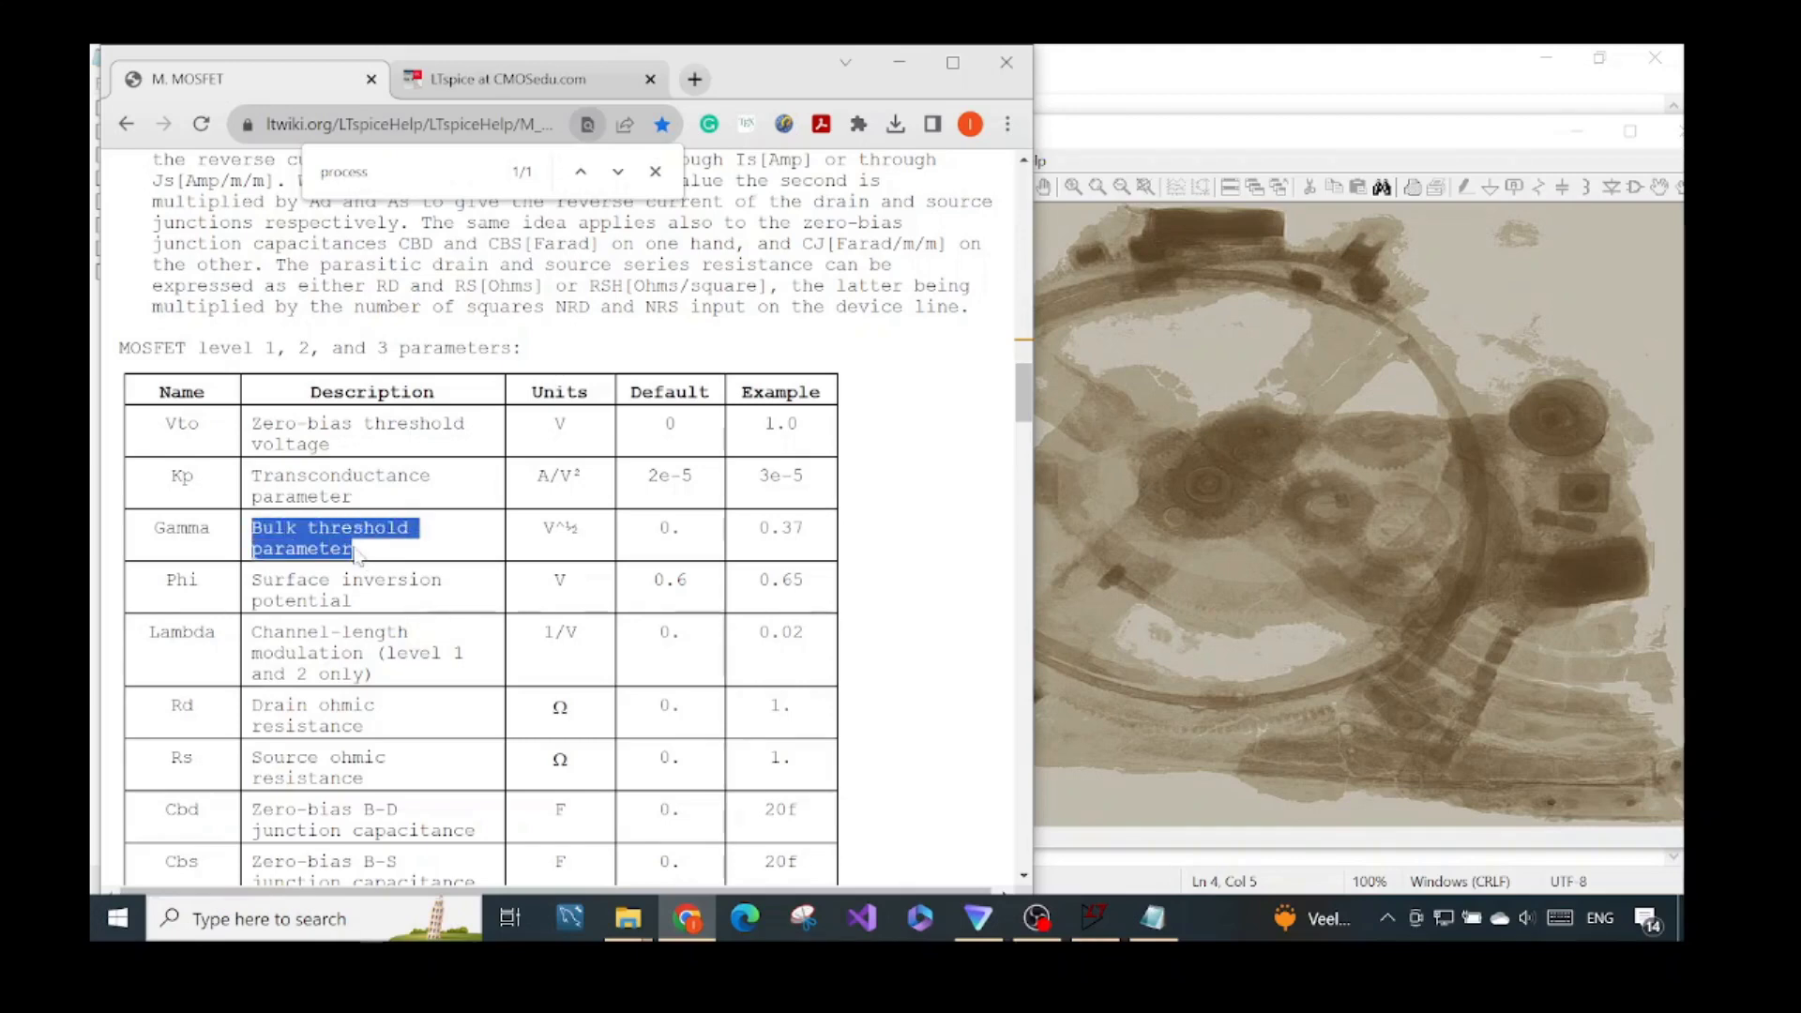
pyautogui.moveTo(261, 632); pyautogui.dragTo(364, 653)
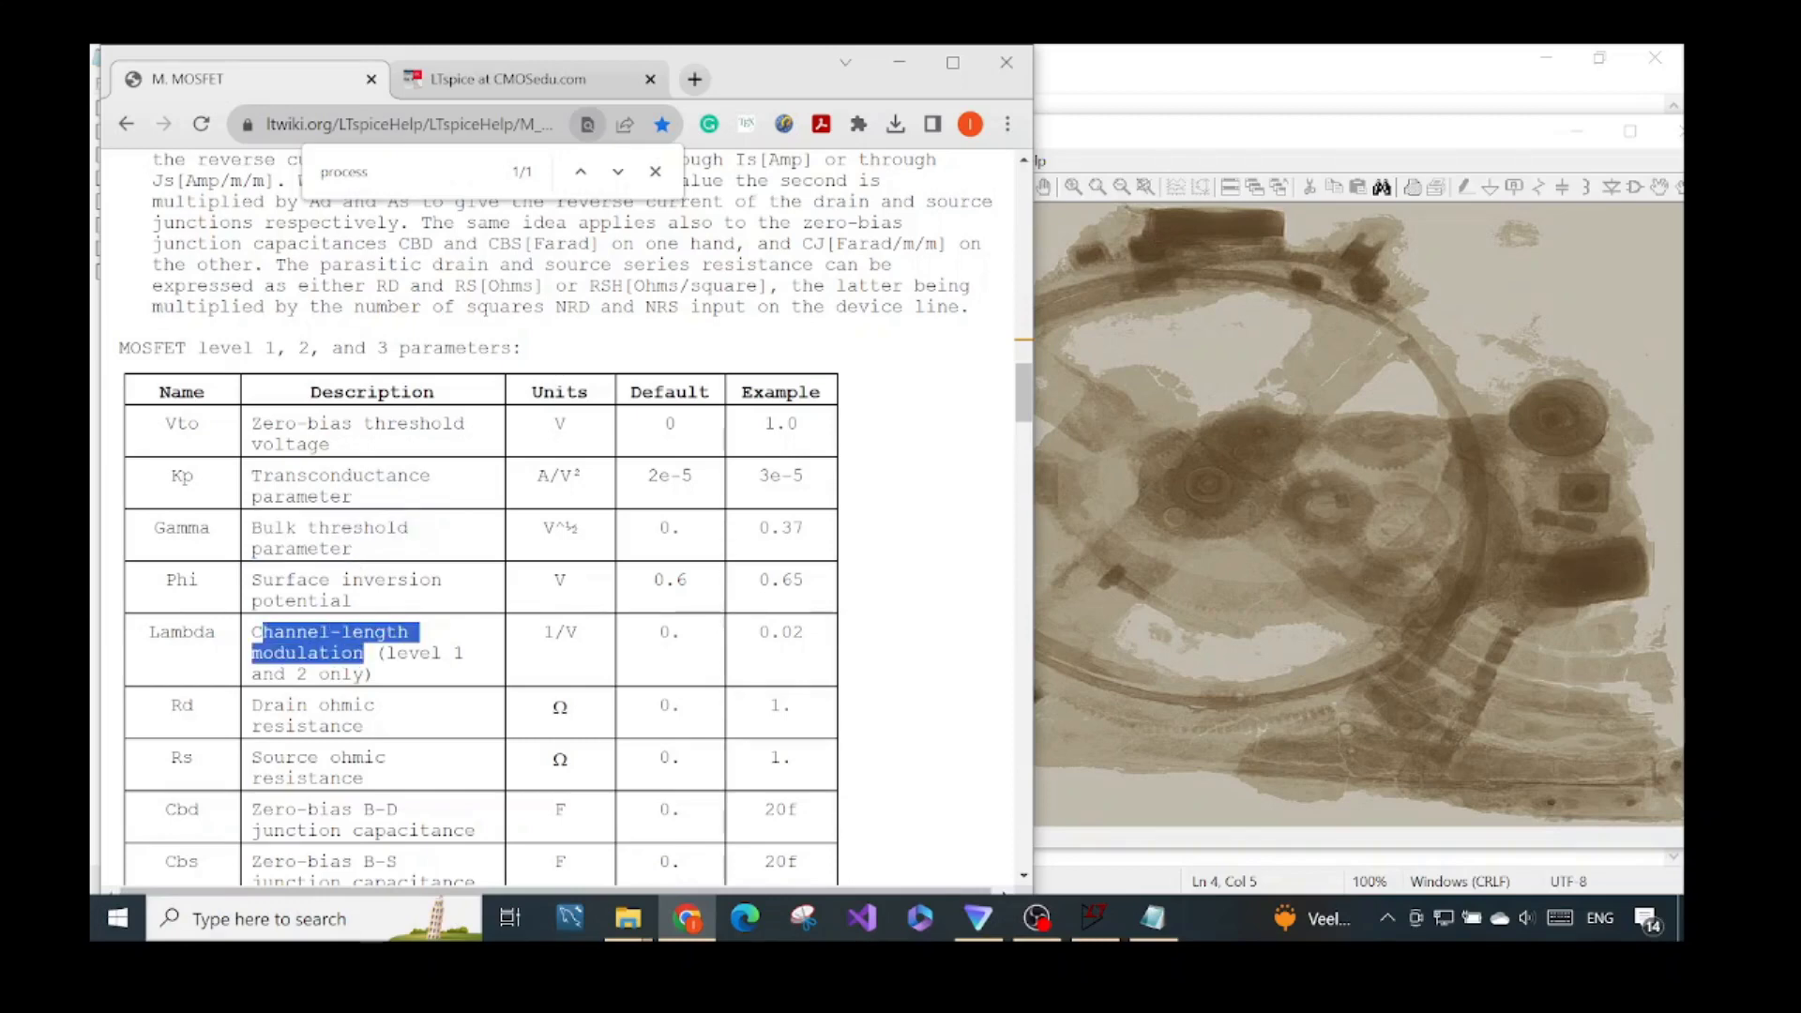
pyautogui.moveTo(251, 476); pyautogui.dragTo(366, 498)
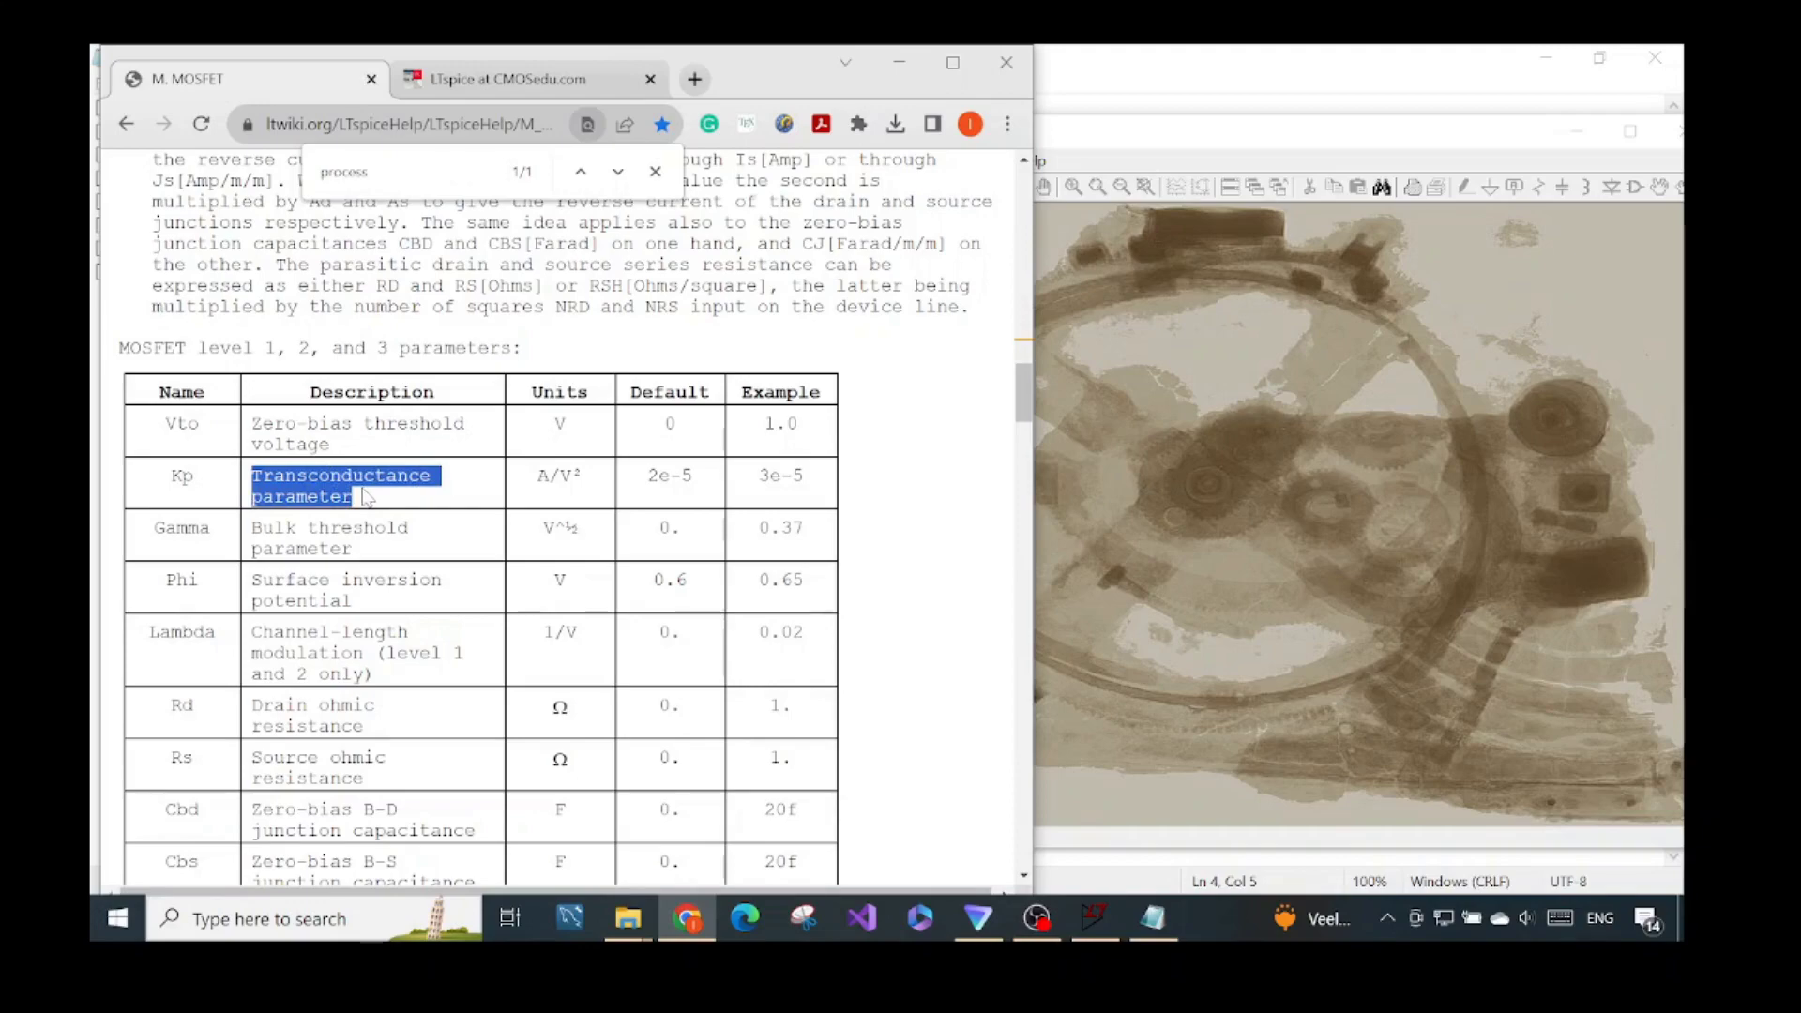
# Step: Re-highlight the Vto, Kp and Gamma rows of the table
pyautogui.scroll(3, 366, 497)
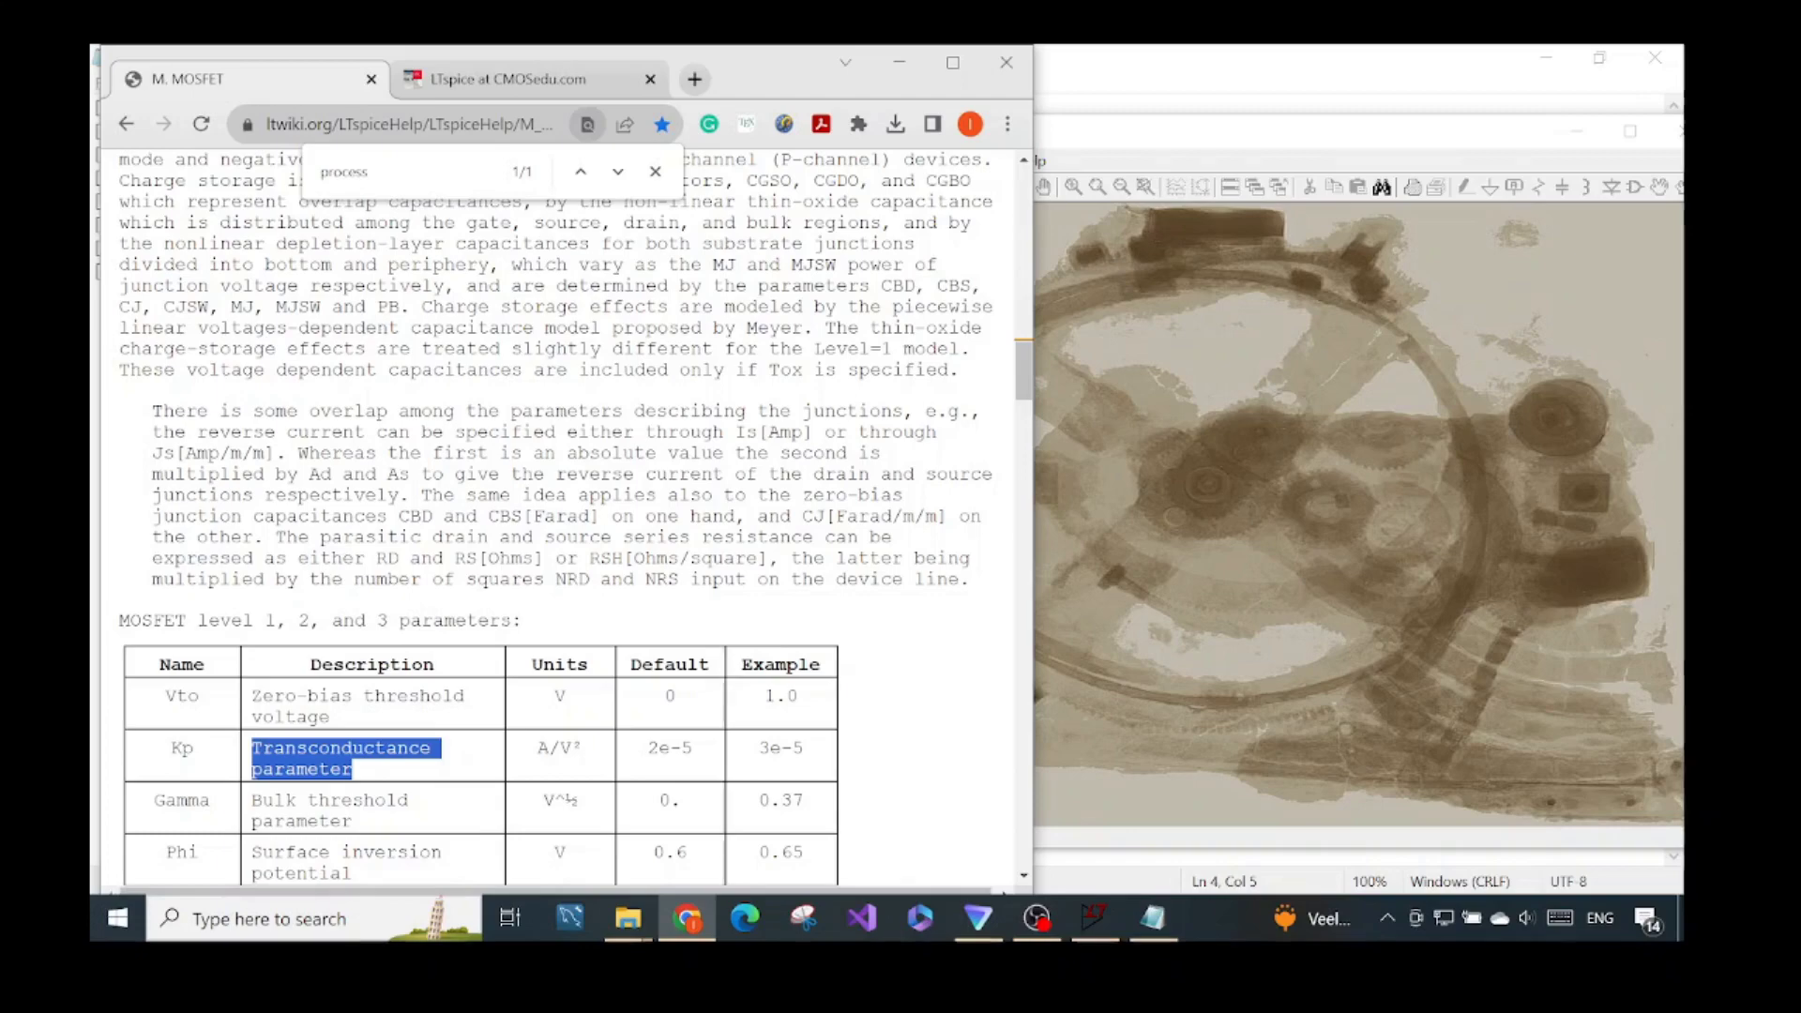
pyautogui.scroll(-3, 352, 770)
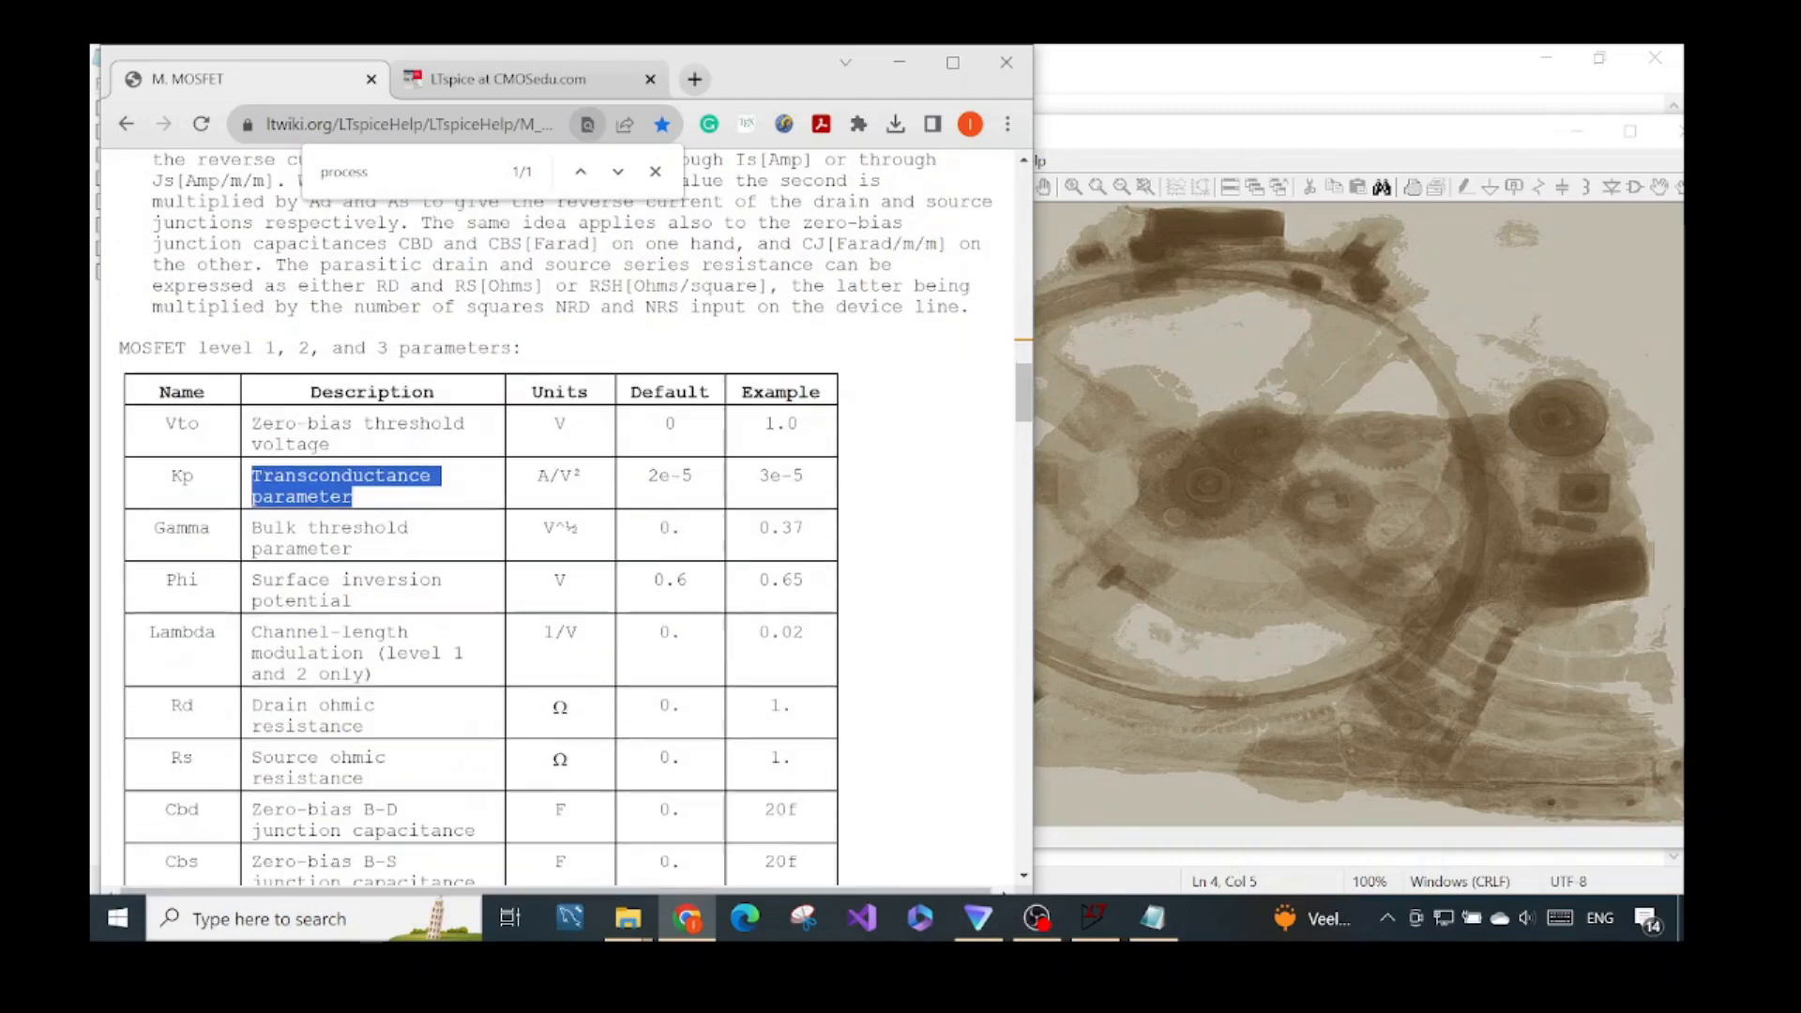
pyautogui.moveTo(156, 419); pyautogui.dragTo(621, 559)
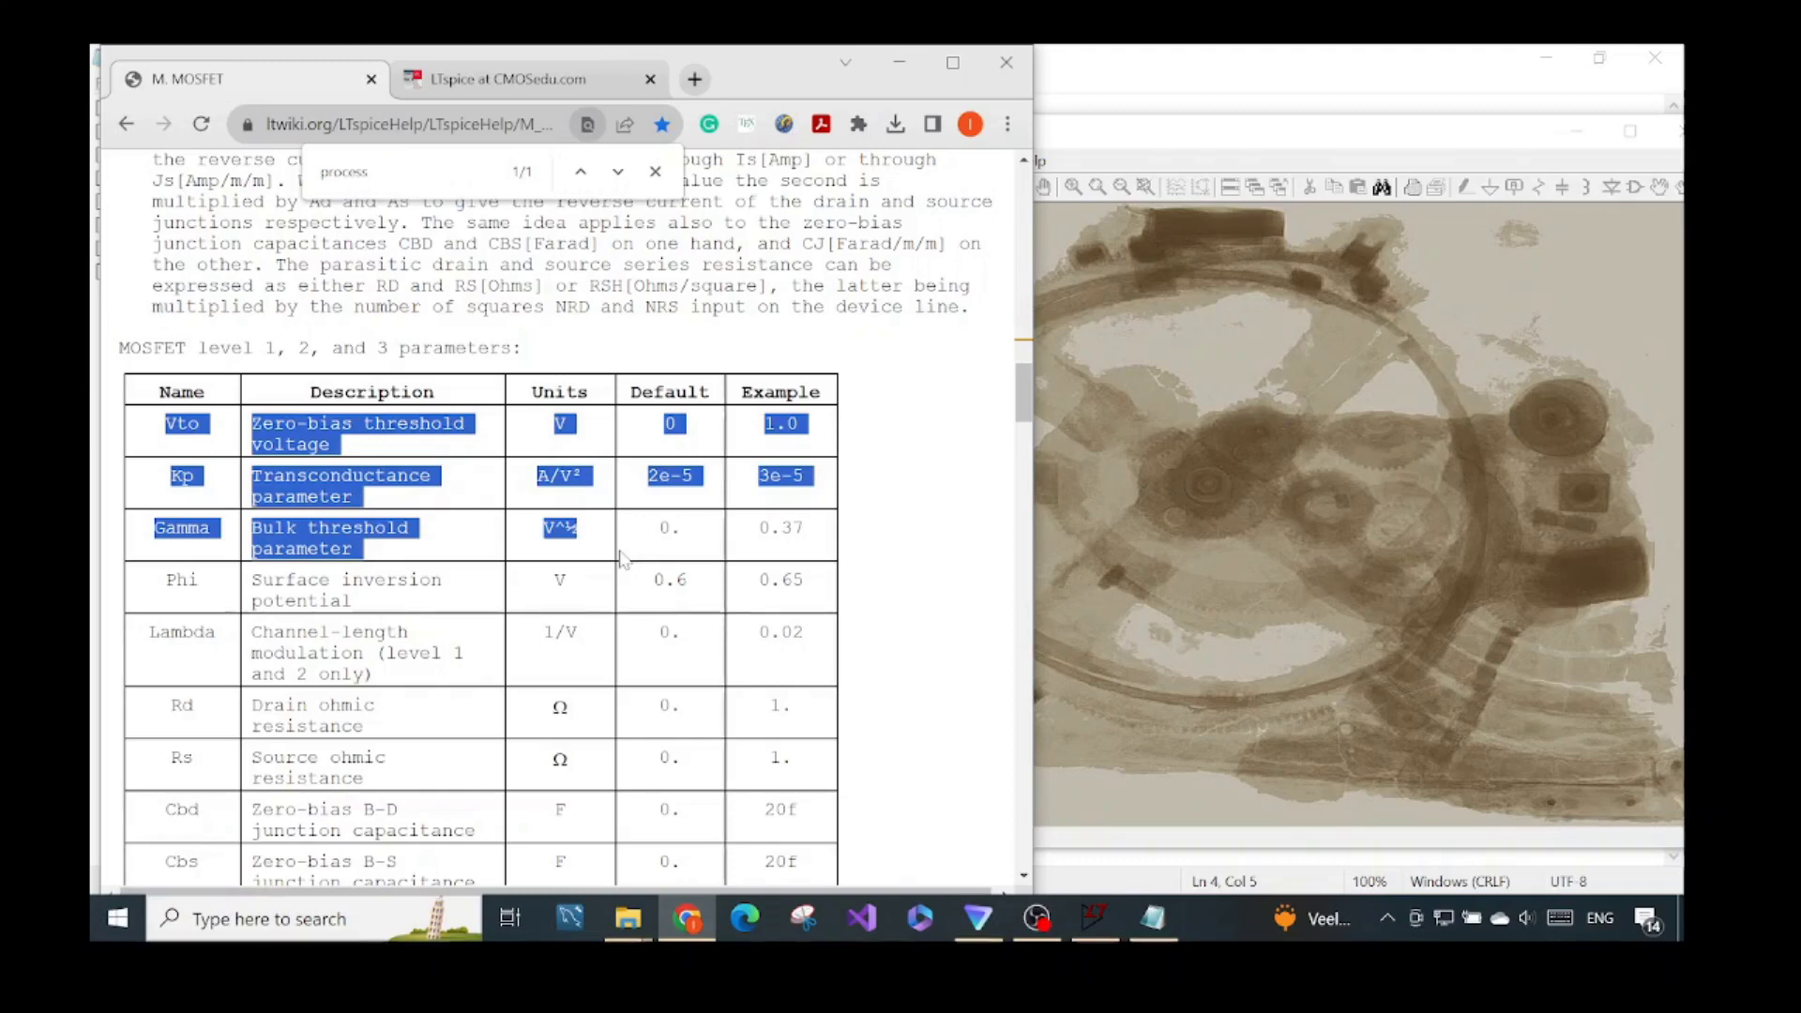
pyautogui.click(621, 559)
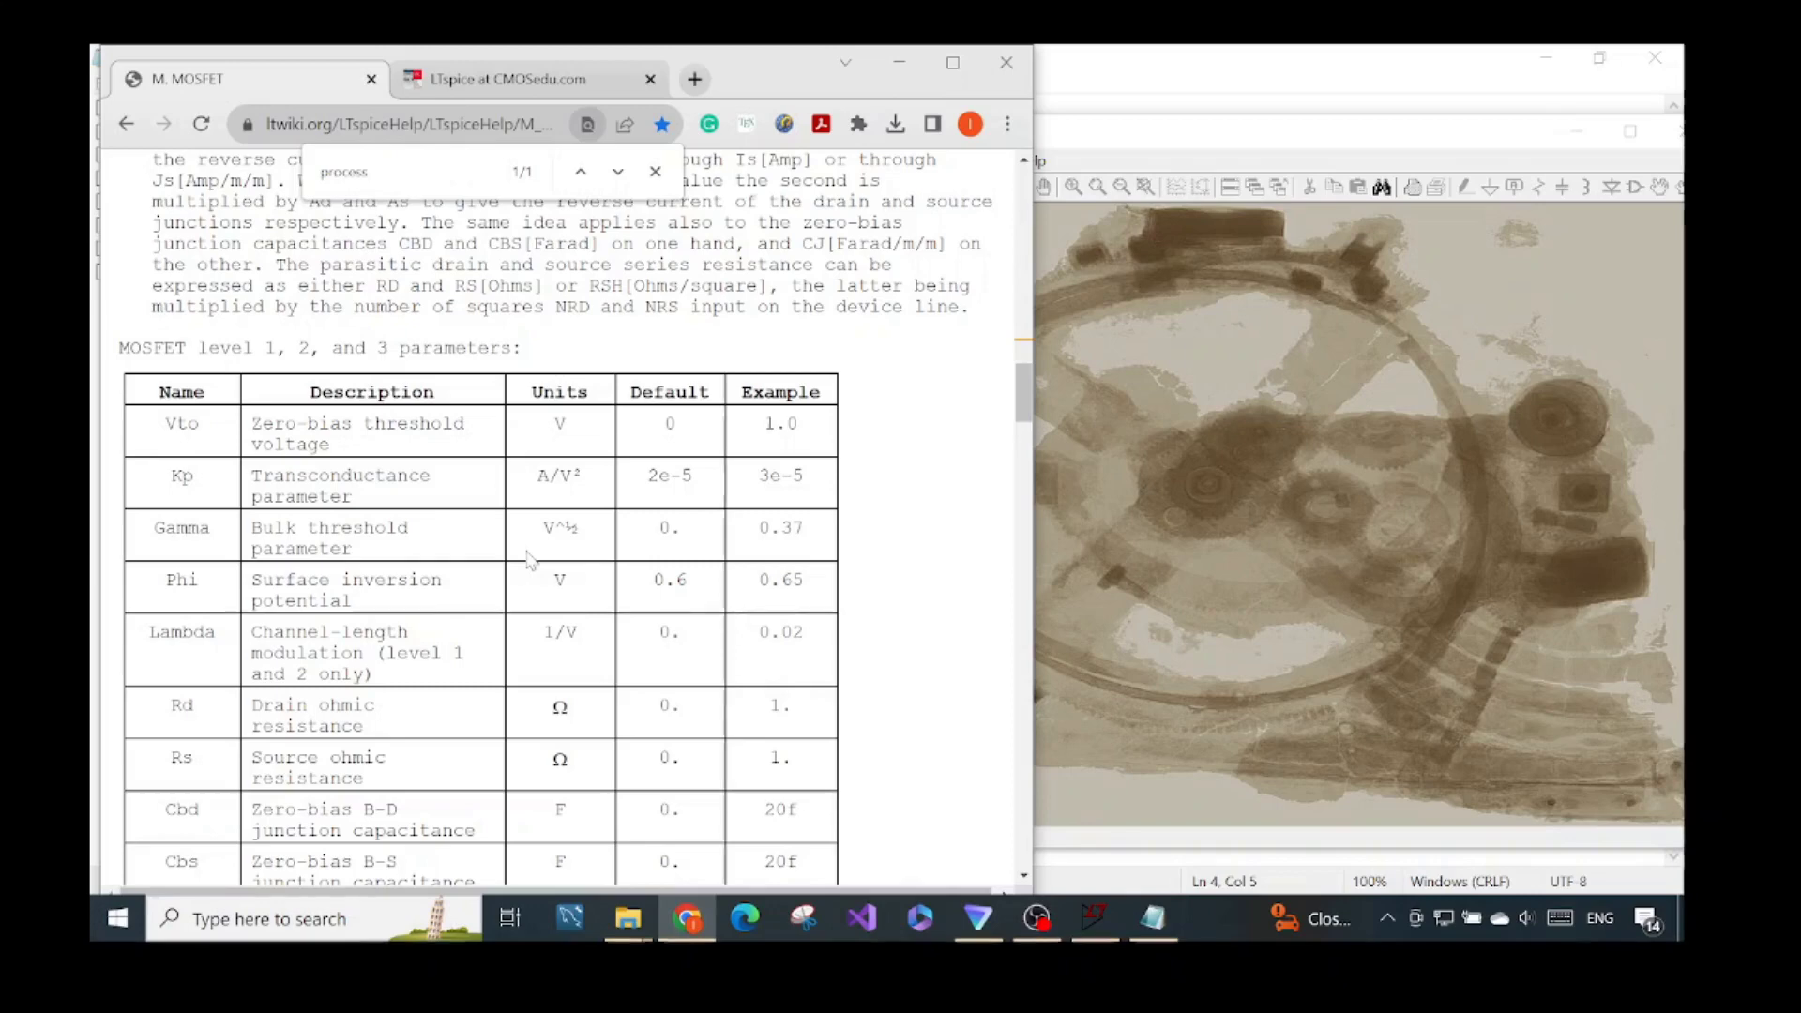
pyautogui.moveTo(161, 424); pyautogui.dragTo(603, 546)
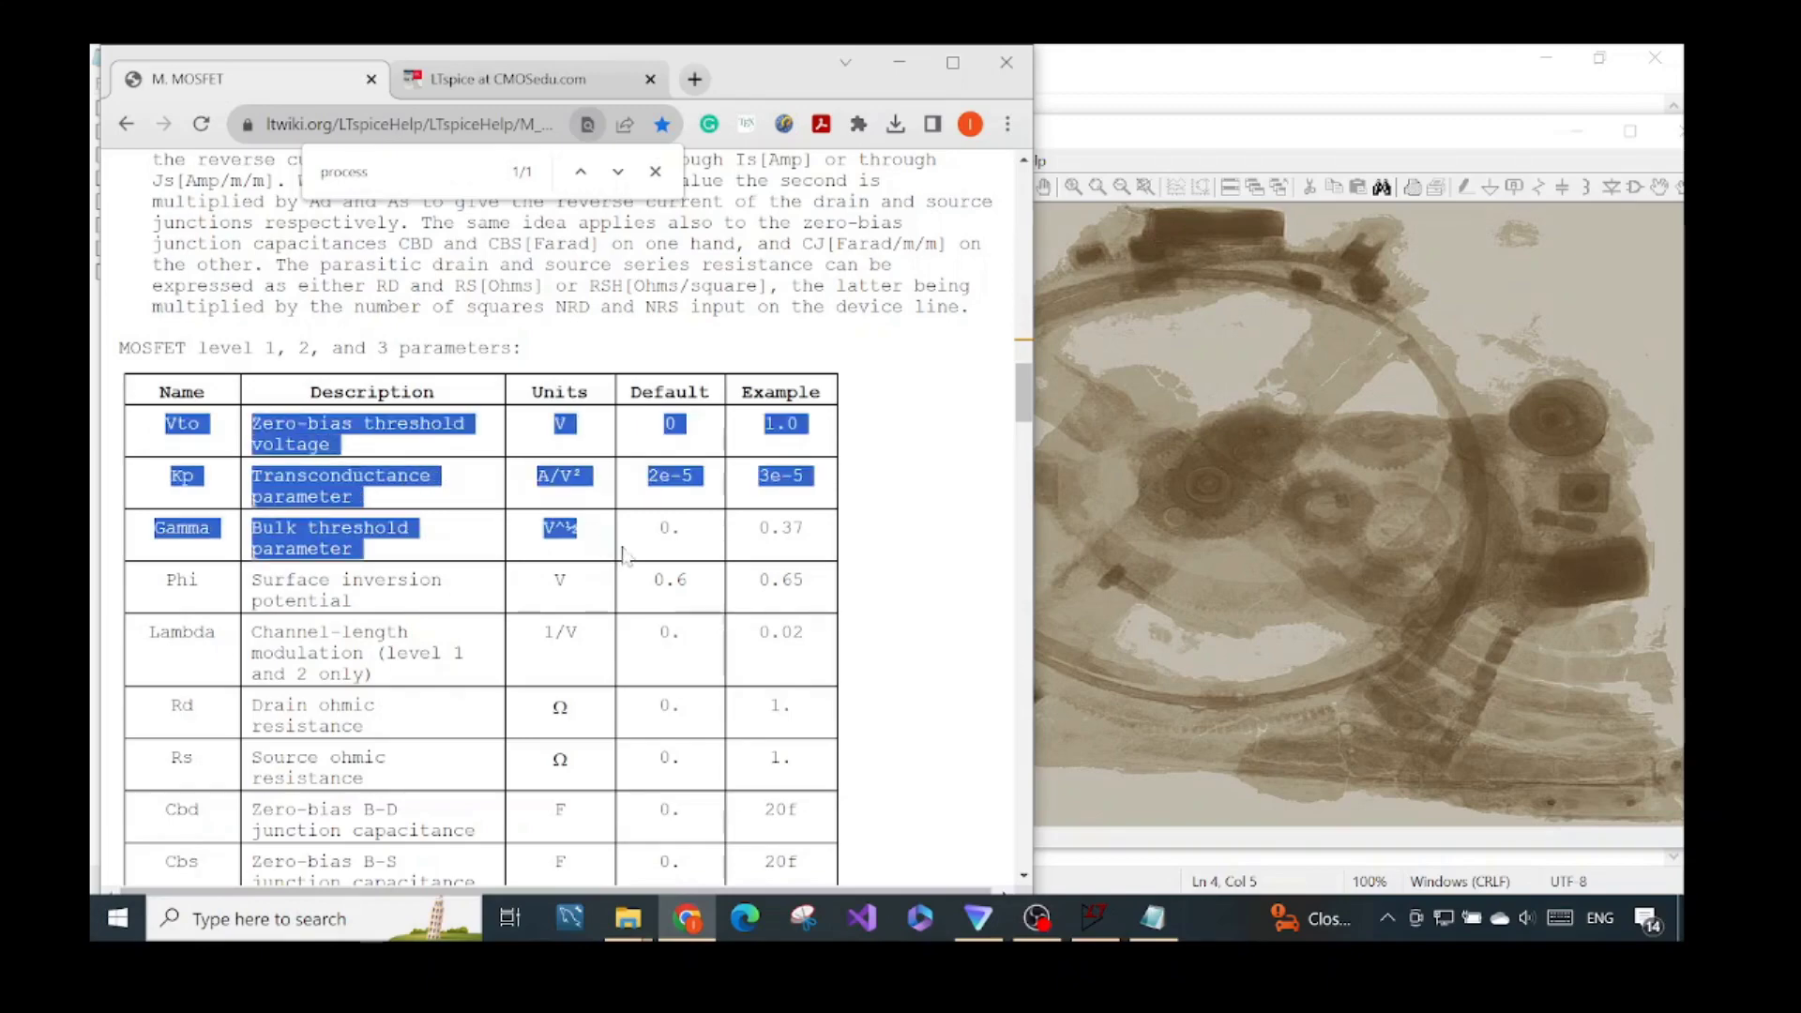
# Step: Highlight the 'MOSFET level 1, 2, and 3 parameters' heading
pyautogui.scroll(5, 906, 454)
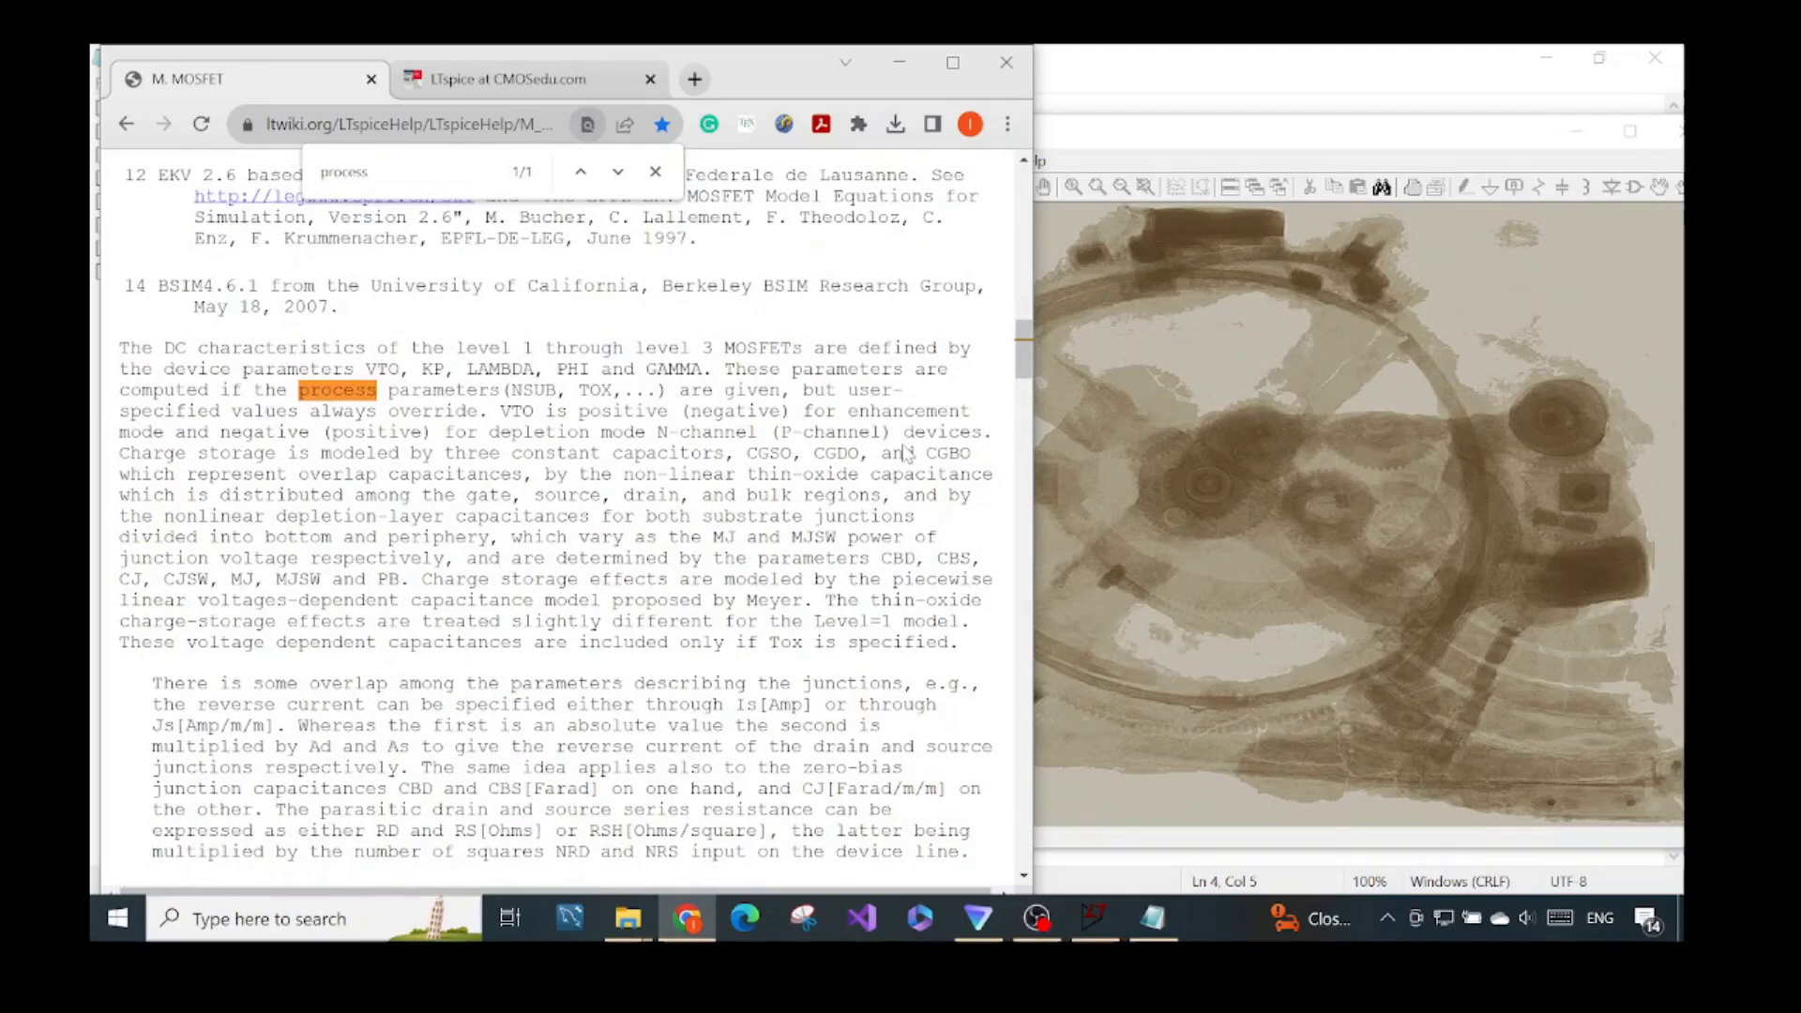
pyautogui.scroll(15, 905, 454)
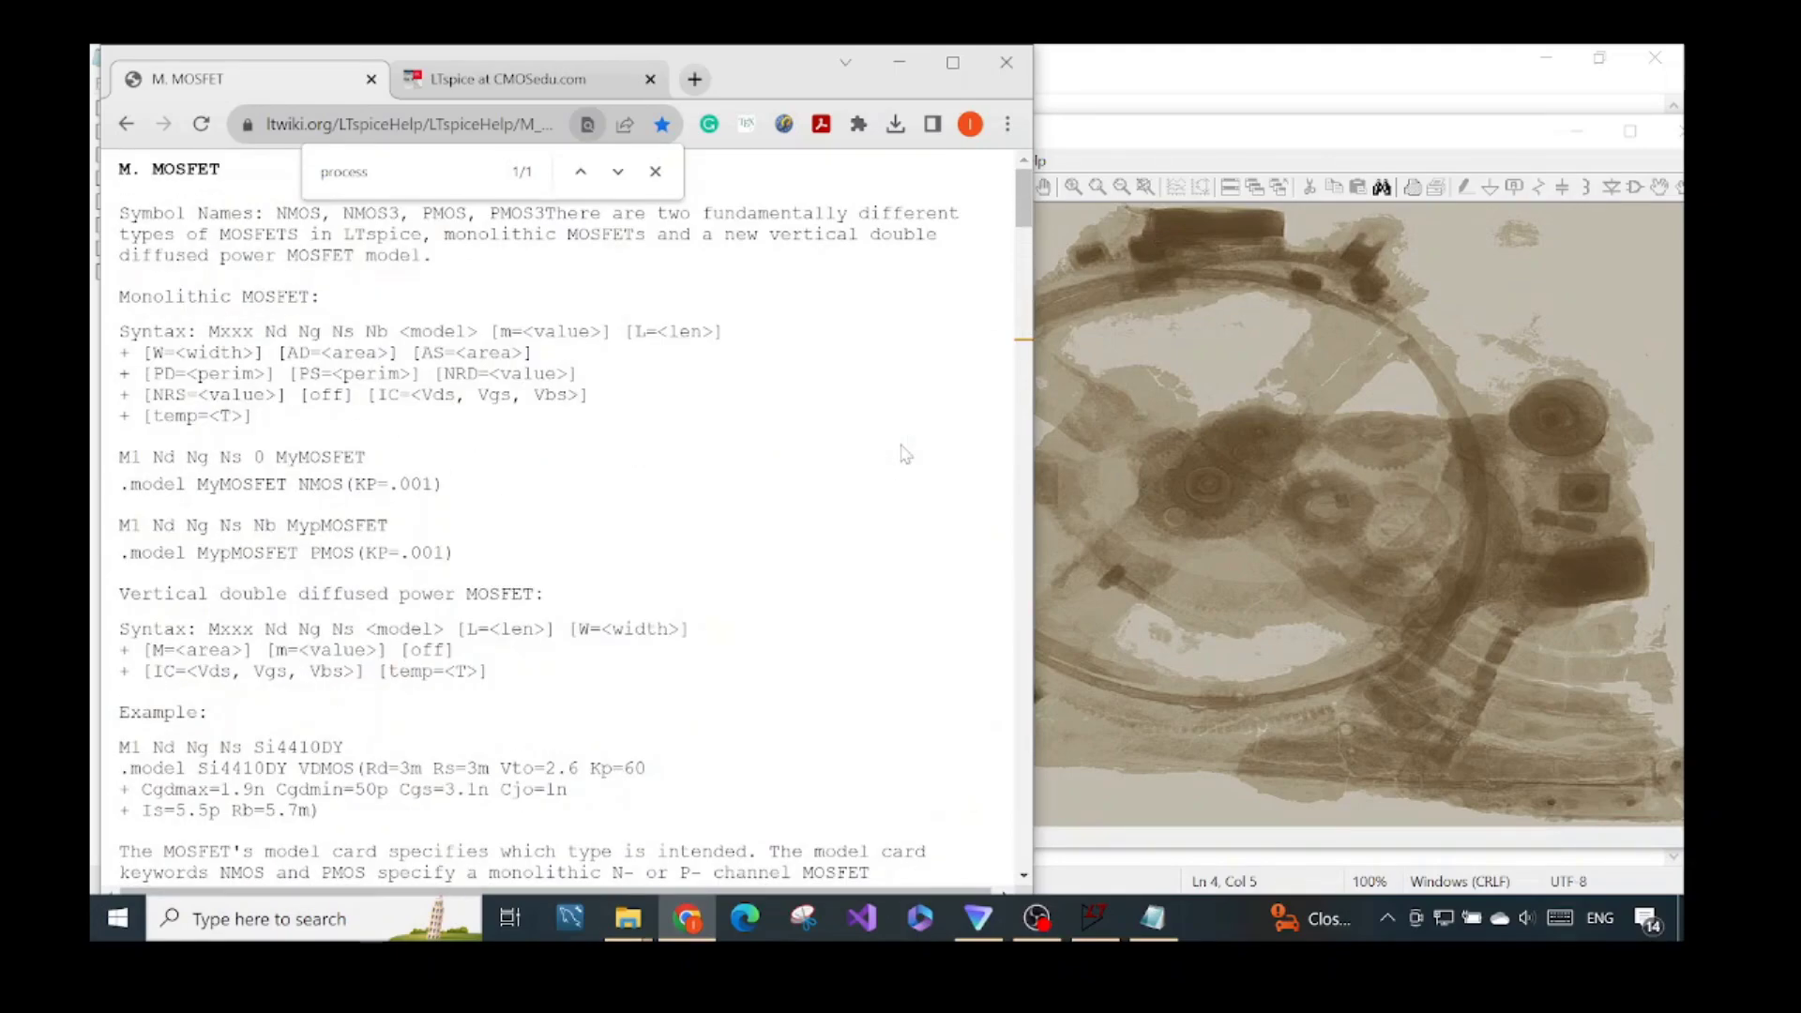
pyautogui.scroll(-20, 906, 454)
pyautogui.scroll(-3, 562, 516)
pyautogui.moveTo(119, 620); pyautogui.dragTo(574, 642)
# Step: Scroll through the VDMOS section and highlight its parameter table down to subtreas
pyautogui.scroll(-12, 585, 625)
pyautogui.scroll(-10, 584, 626)
pyautogui.scroll(6, 553, 619)
pyautogui.scroll(-6, 530, 615)
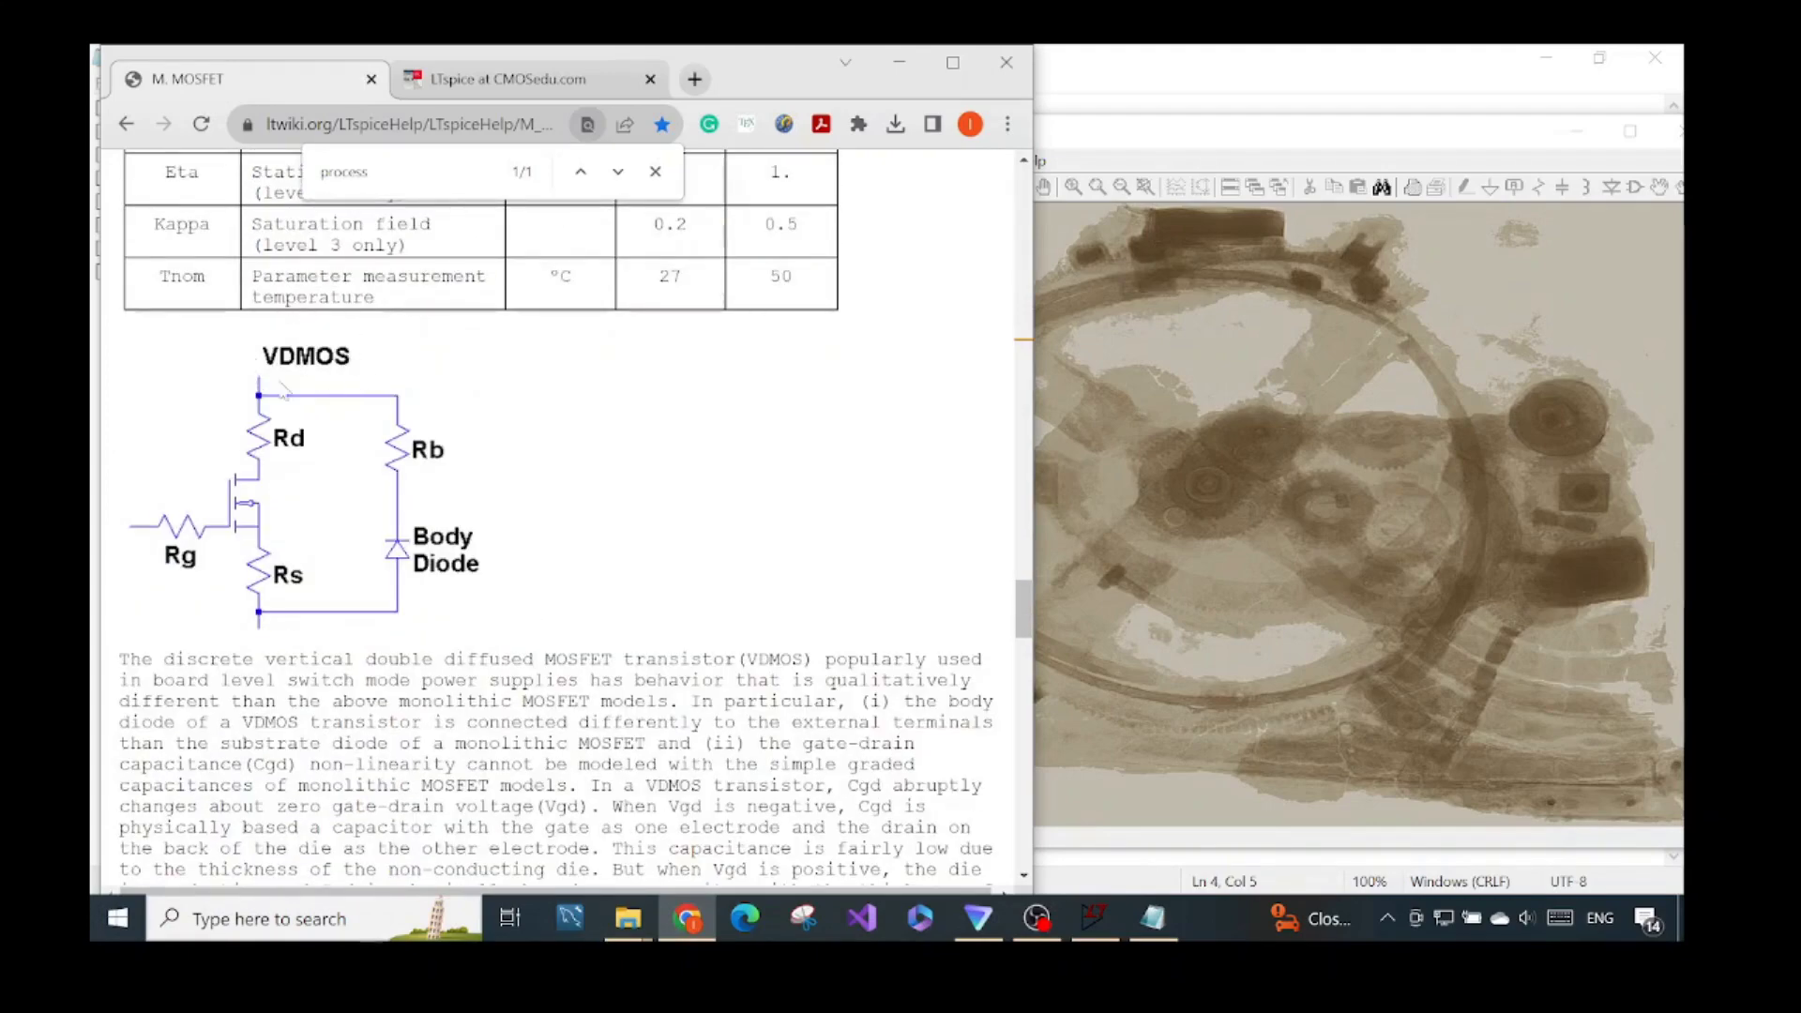
pyautogui.scroll(-8, 266, 383)
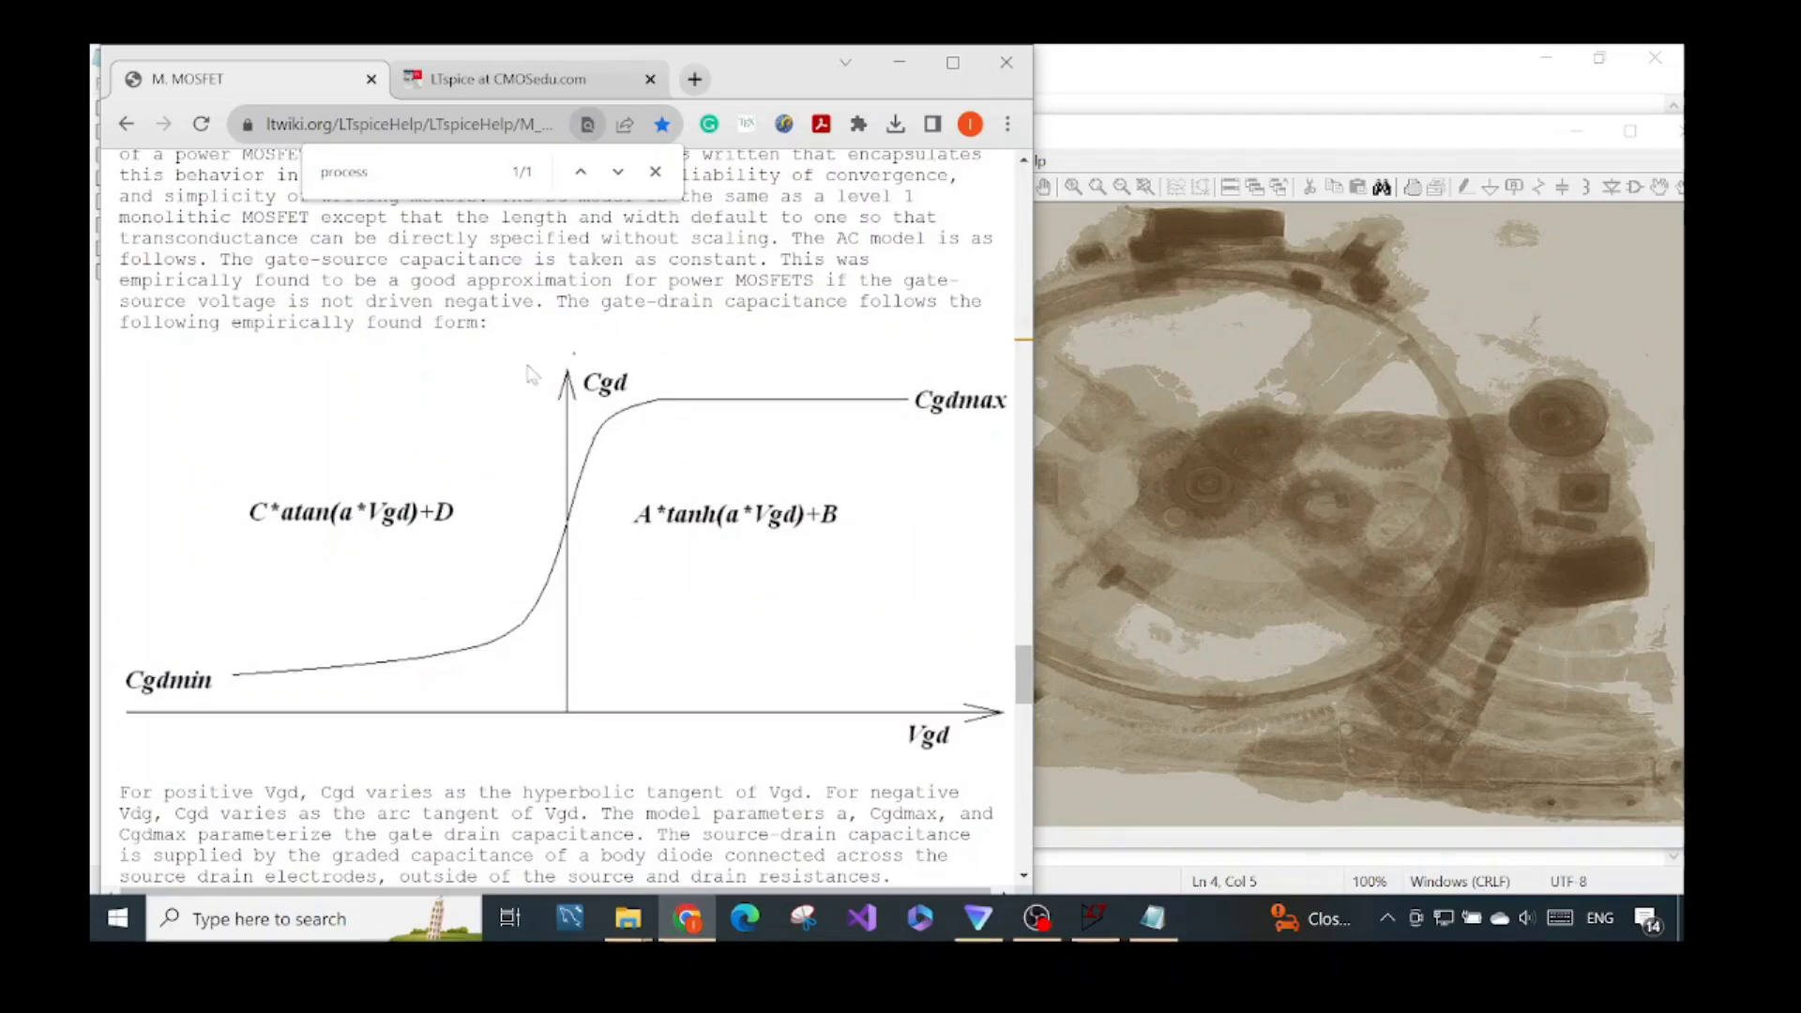
pyautogui.scroll(-6, 486, 461)
pyautogui.moveTo(140, 370); pyautogui.dragTo(822, 806)
pyautogui.click(821, 812)
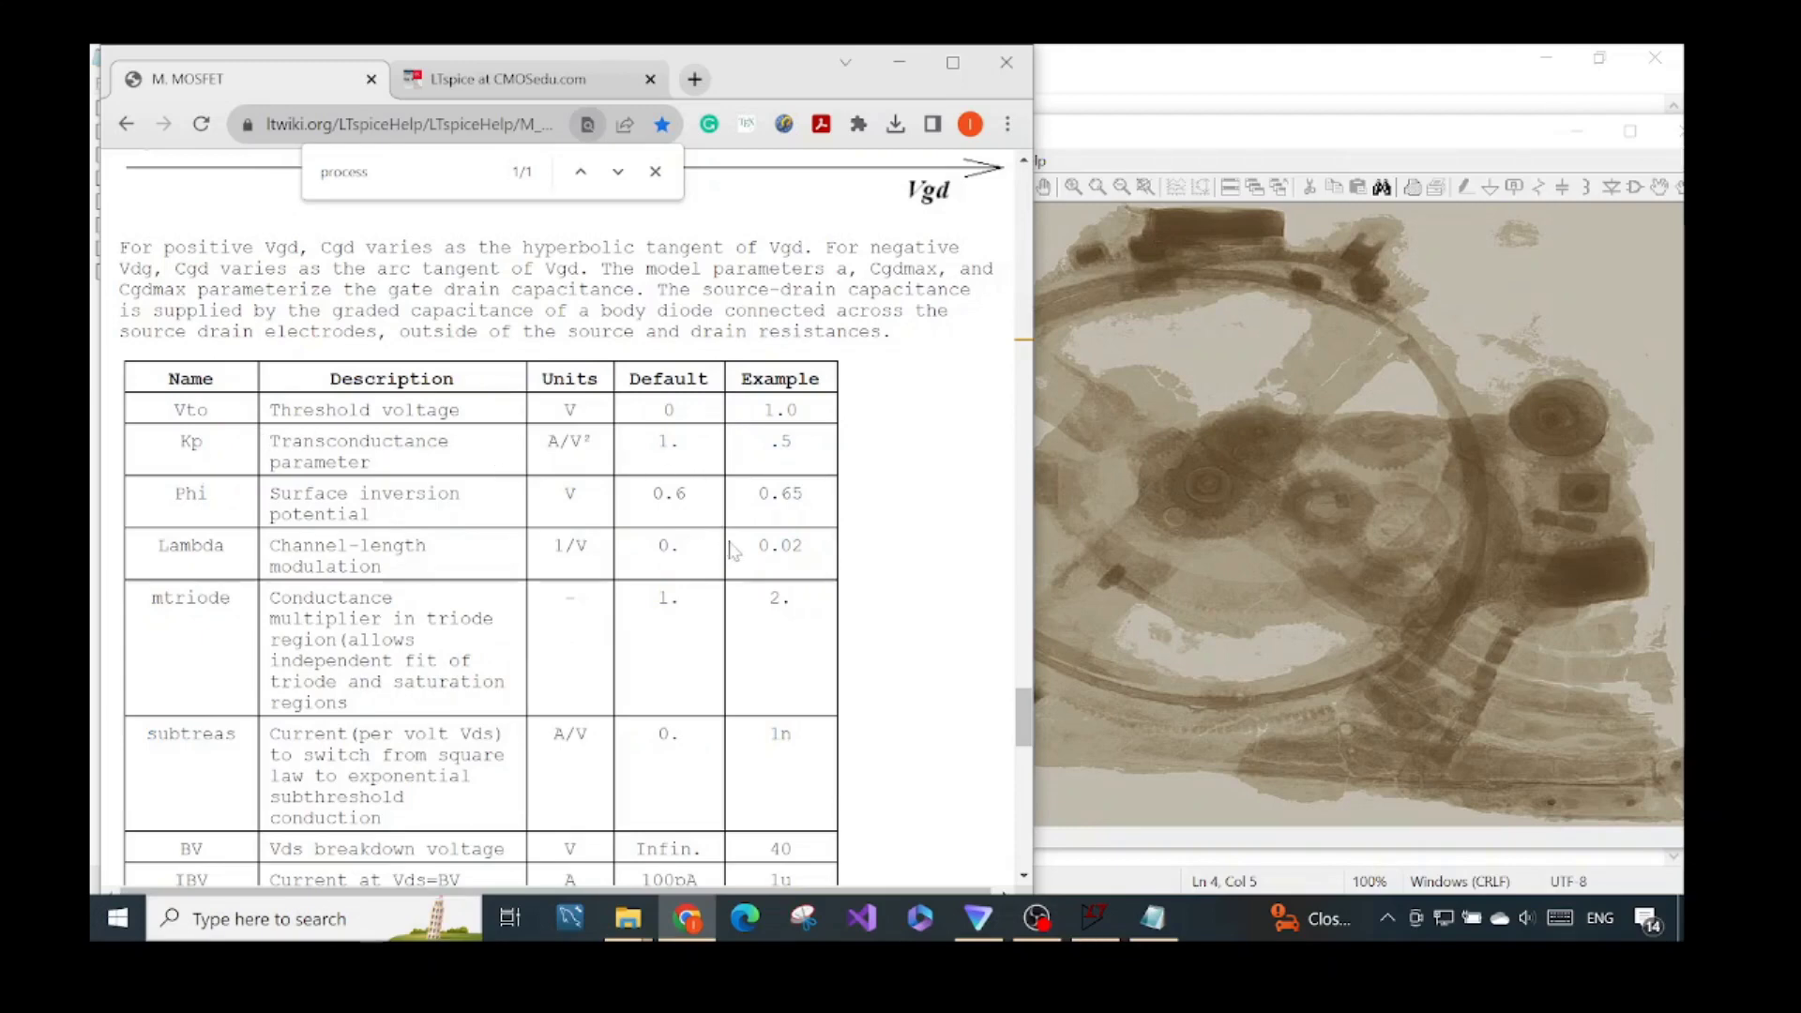
# Step: Bring the LTspice XVII window in front, shifting it left
pyautogui.scroll(3, 733, 550)
pyautogui.moveTo(1253, 140); pyautogui.dragTo(1120, 137)
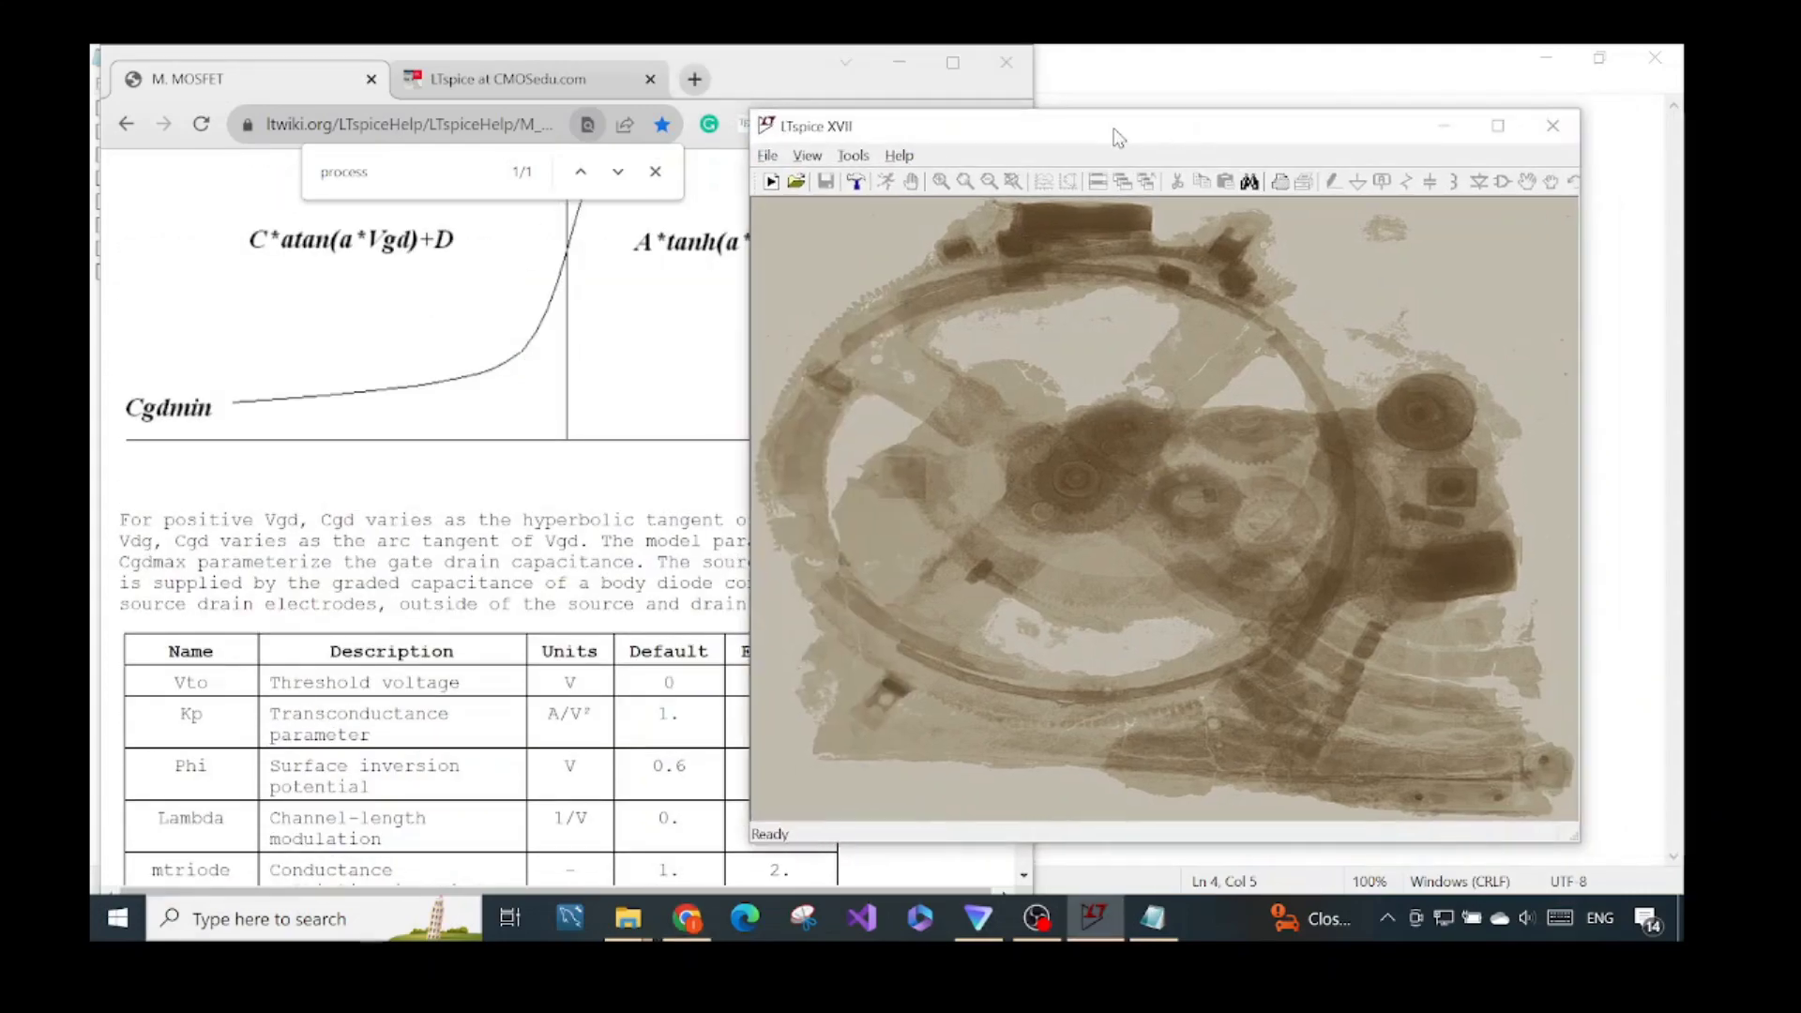
pyautogui.click(768, 156)
# Step: Start a new blank schematic and open the component library with F2, searching for nmos
pyautogui.click(825, 178)
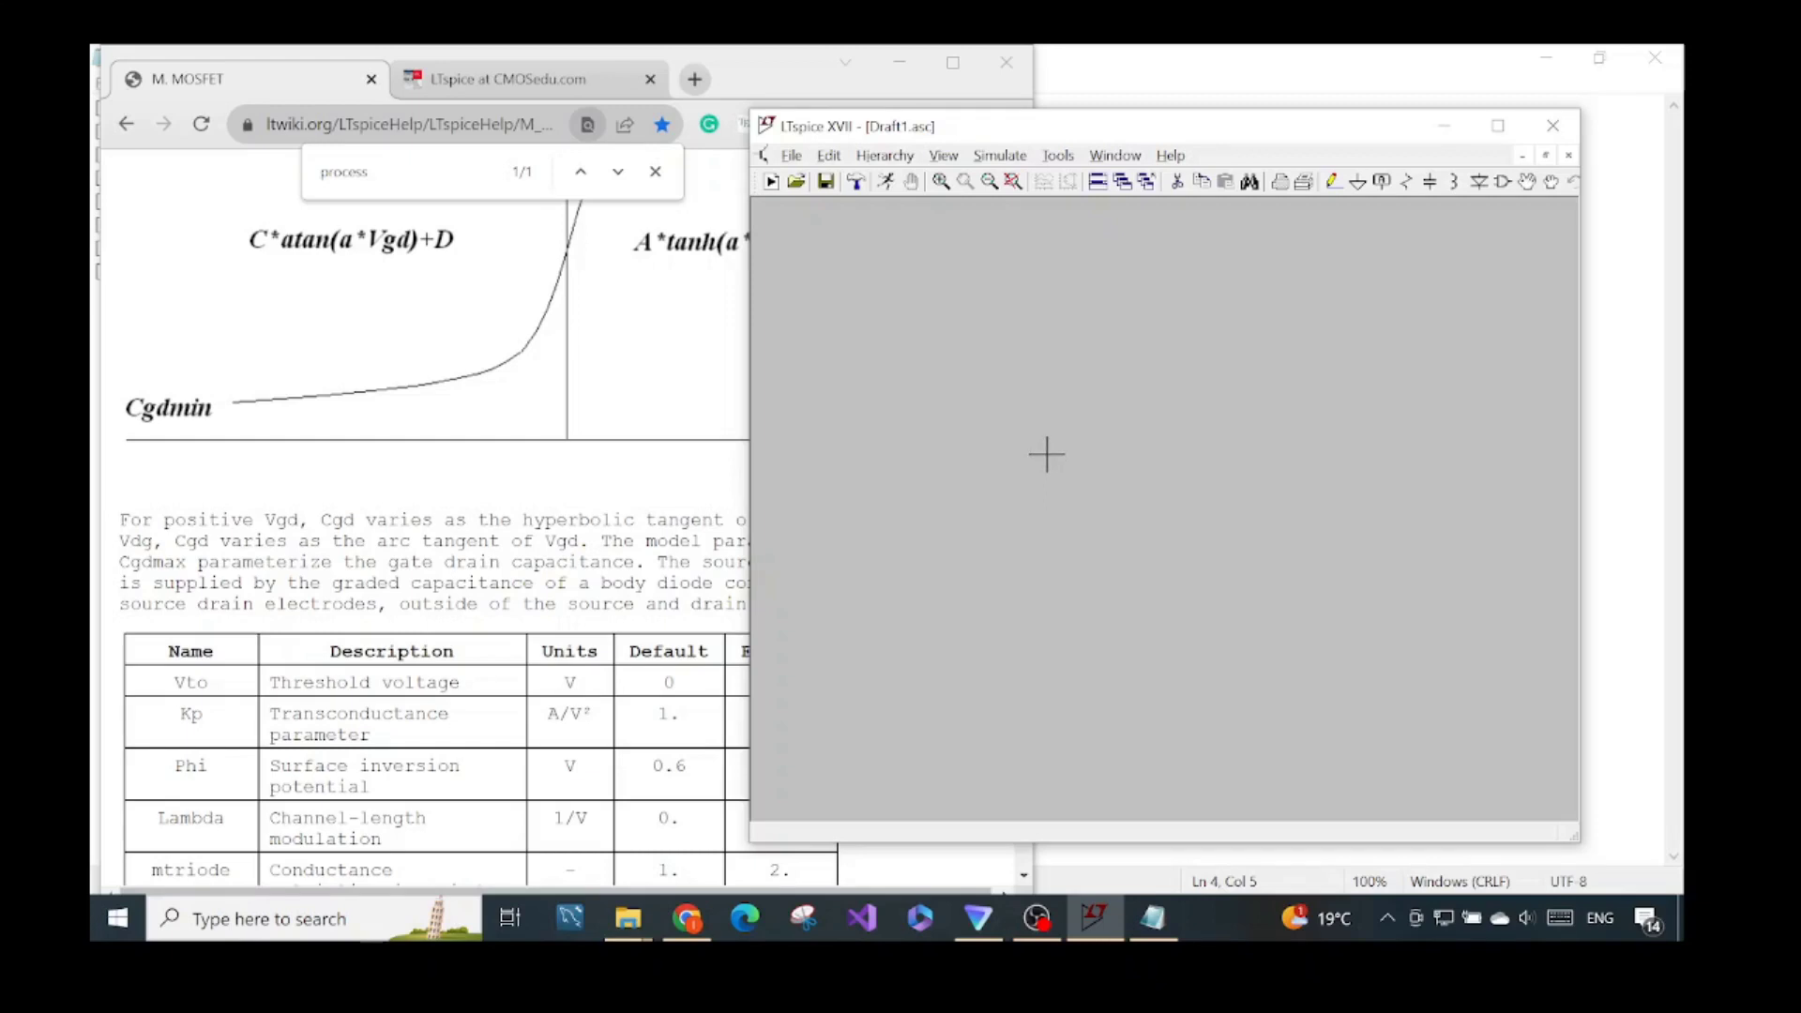
pyautogui.press('F2')
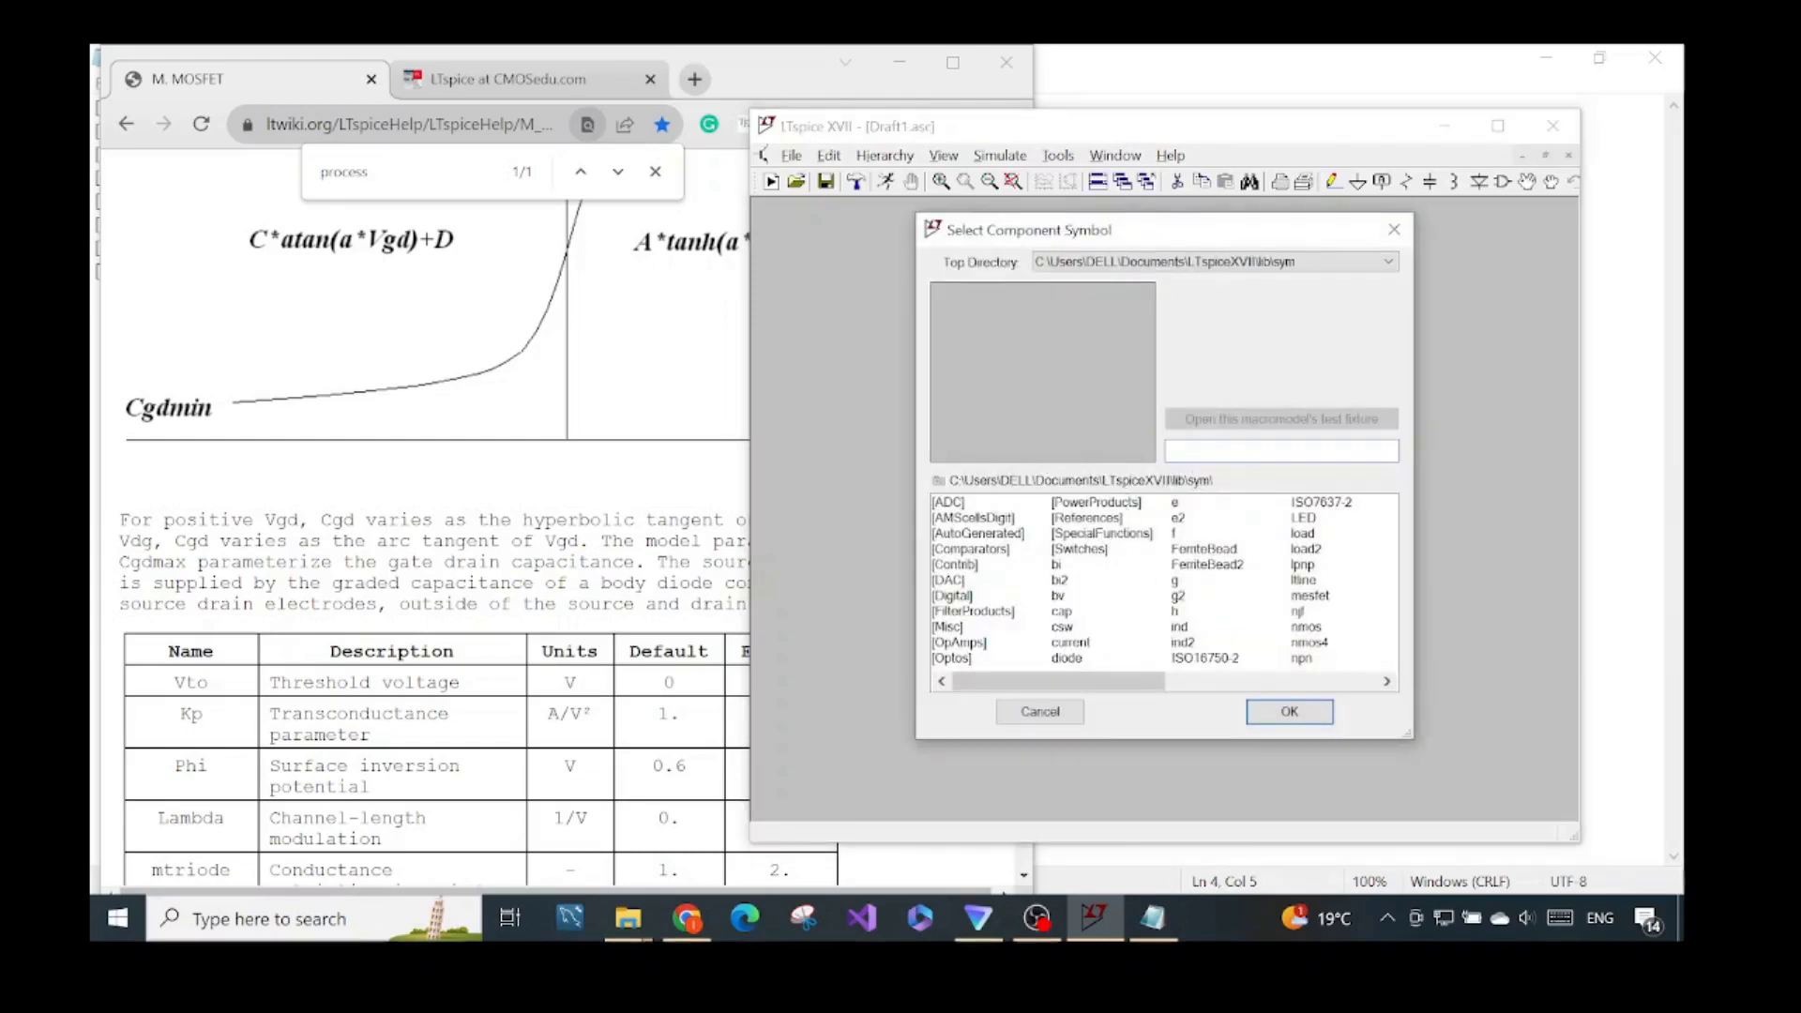
pyautogui.write('nmos4')
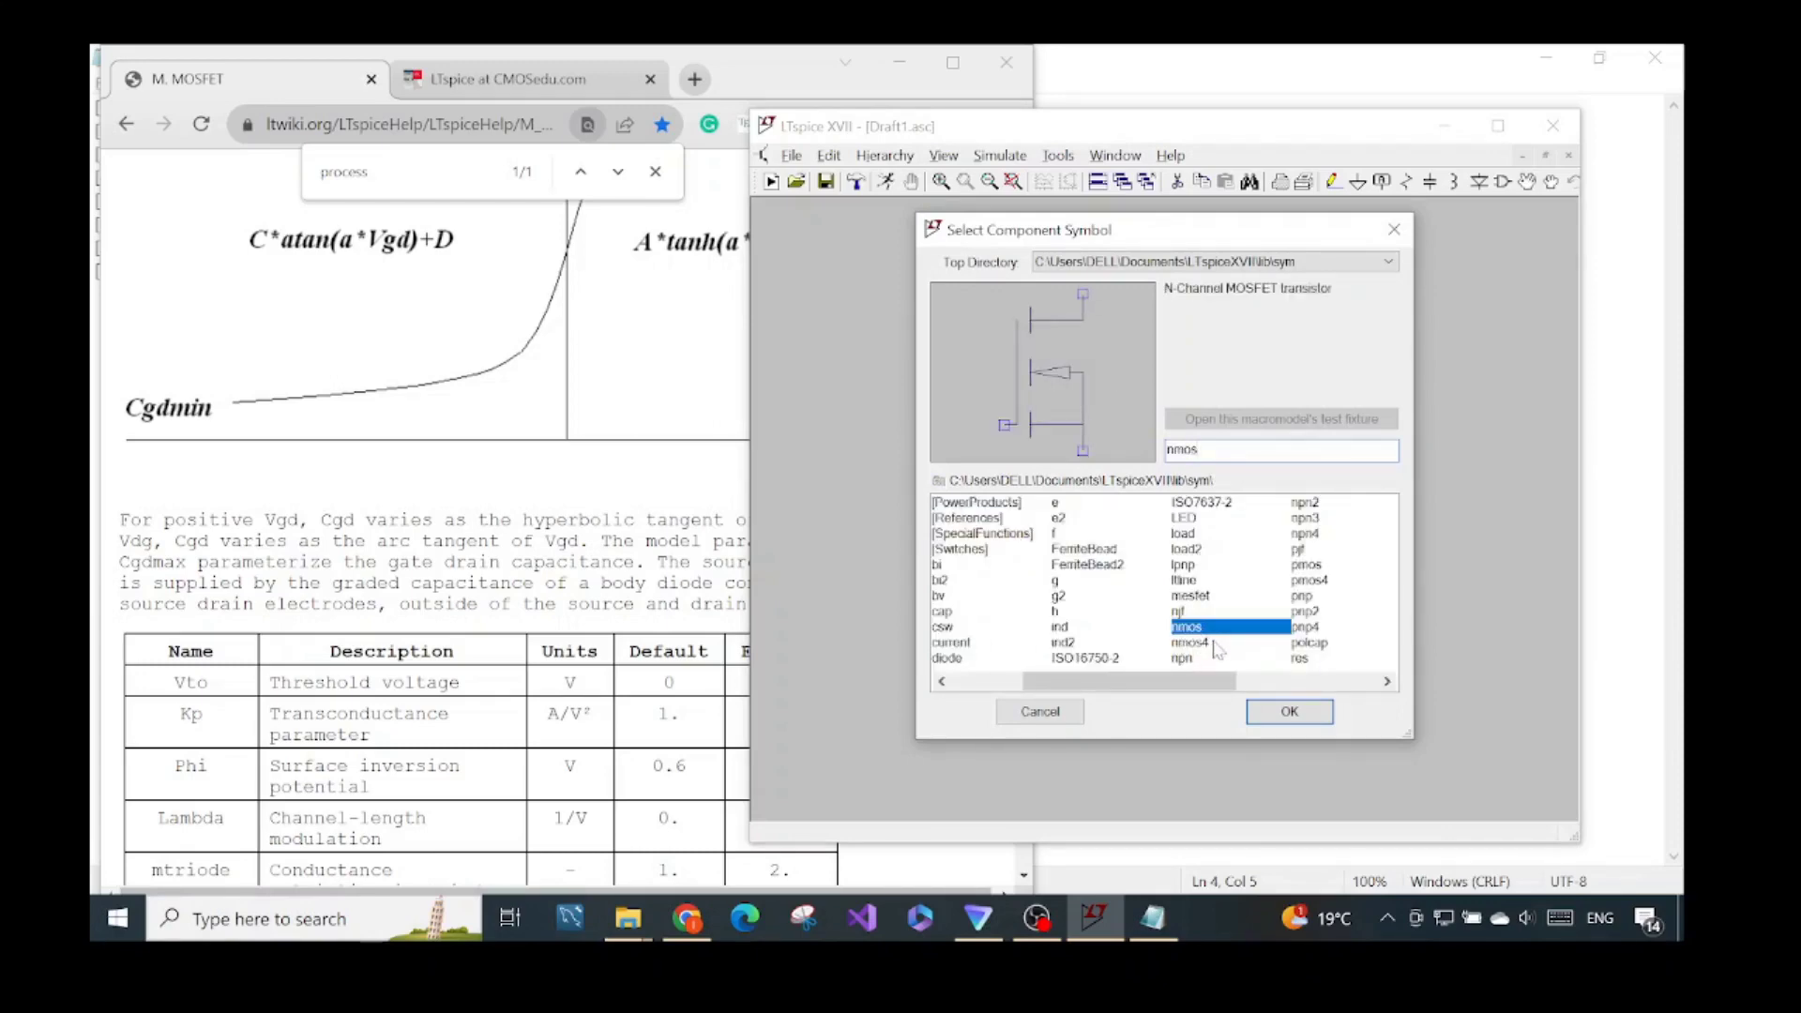
# Step: Compare the nmos4, pmos4 and nmos symbols, then place nmos4 transistor M1 on the schematic
pyautogui.click(1217, 645)
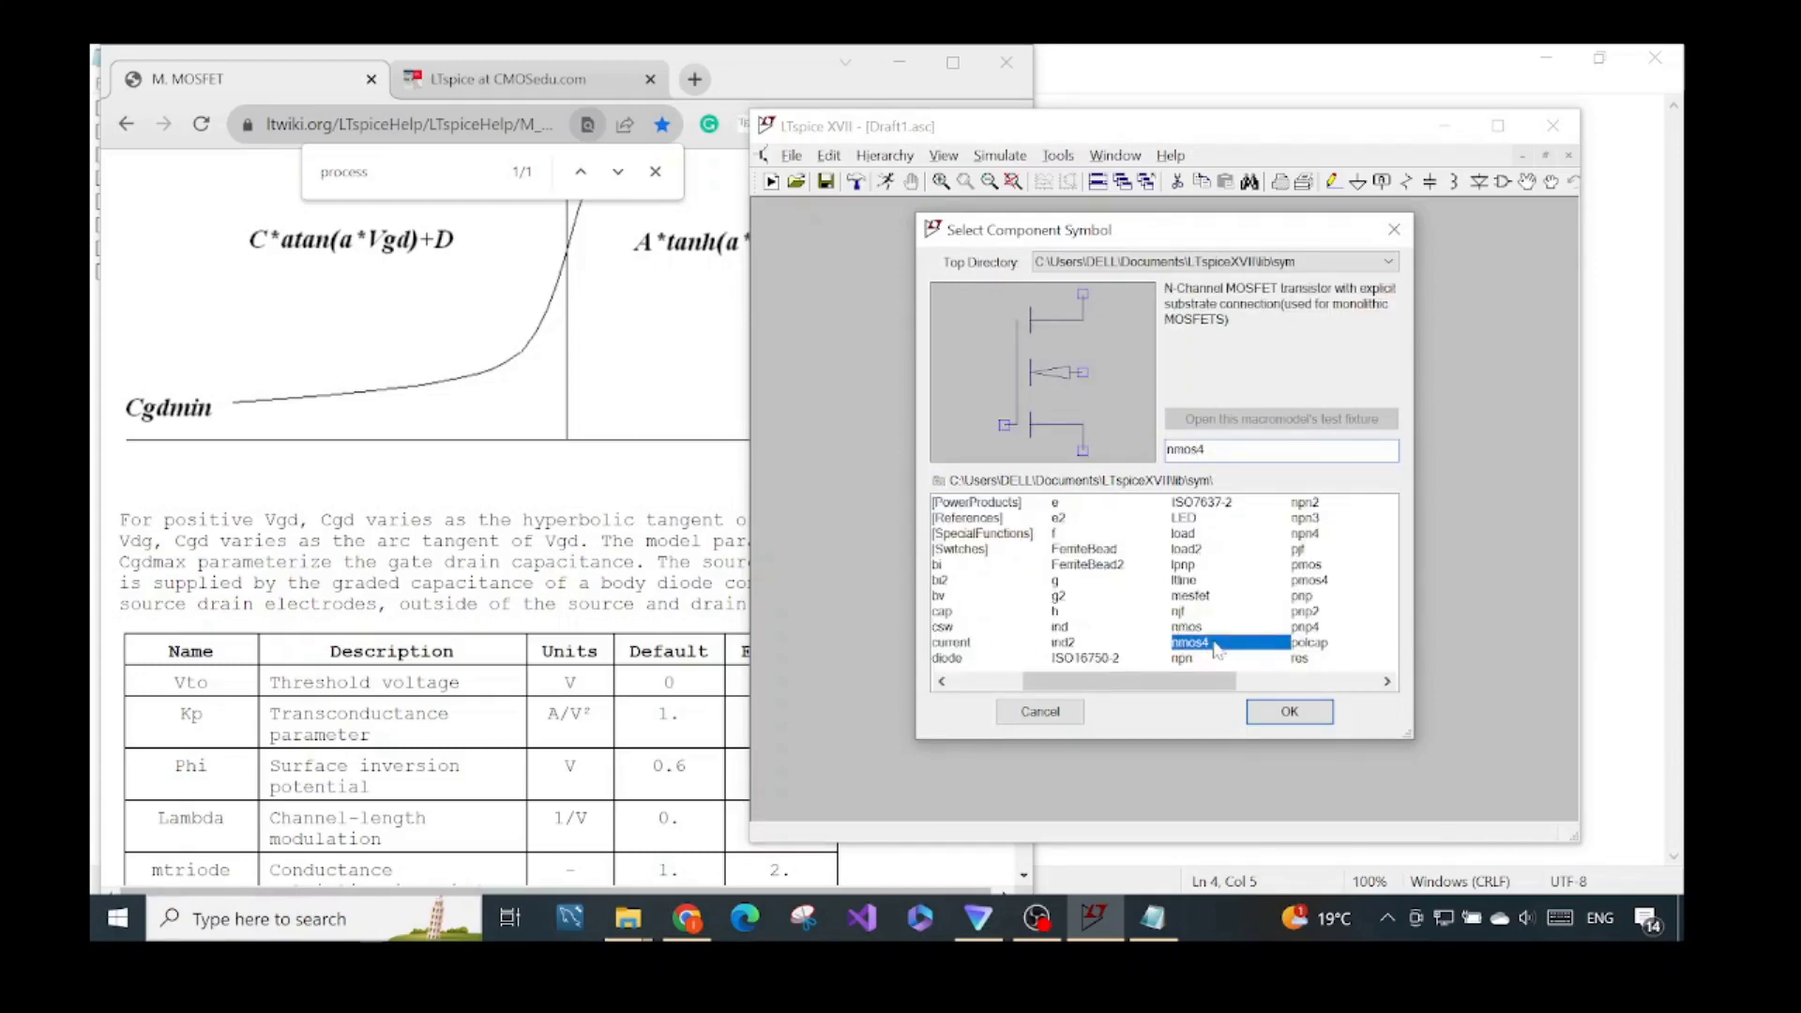
pyautogui.click(1319, 585)
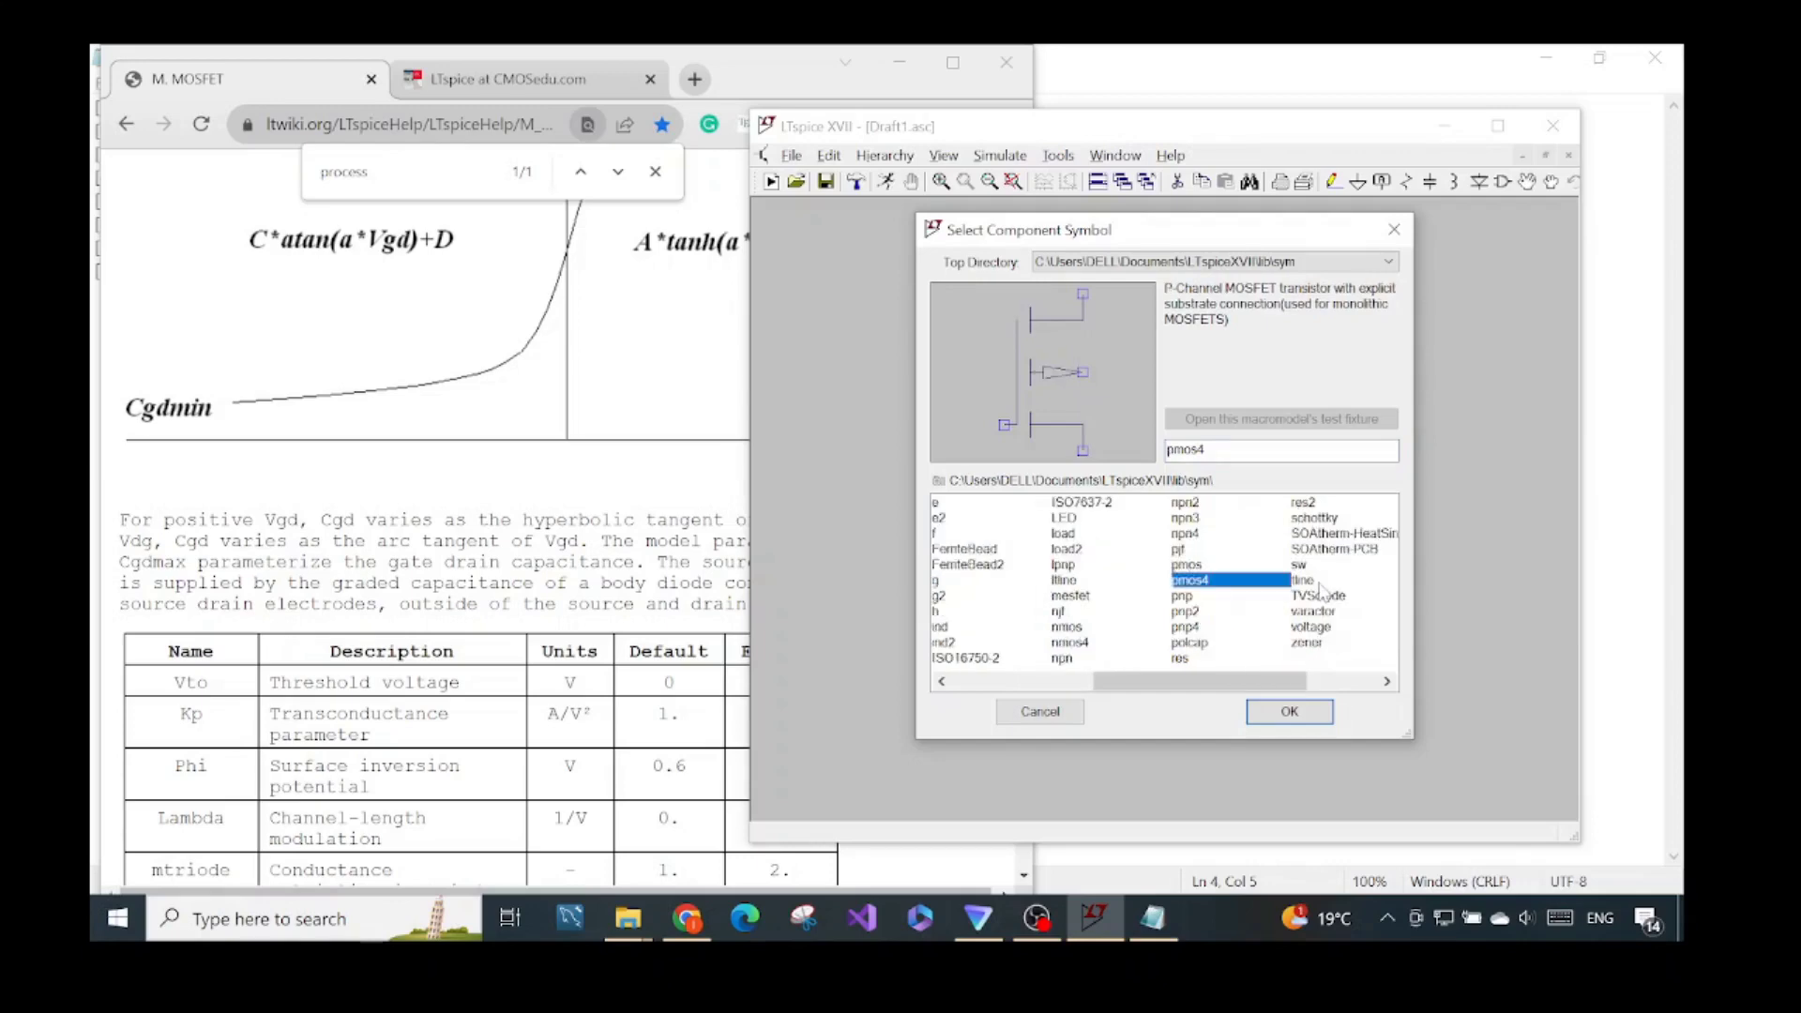
pyautogui.click(1086, 647)
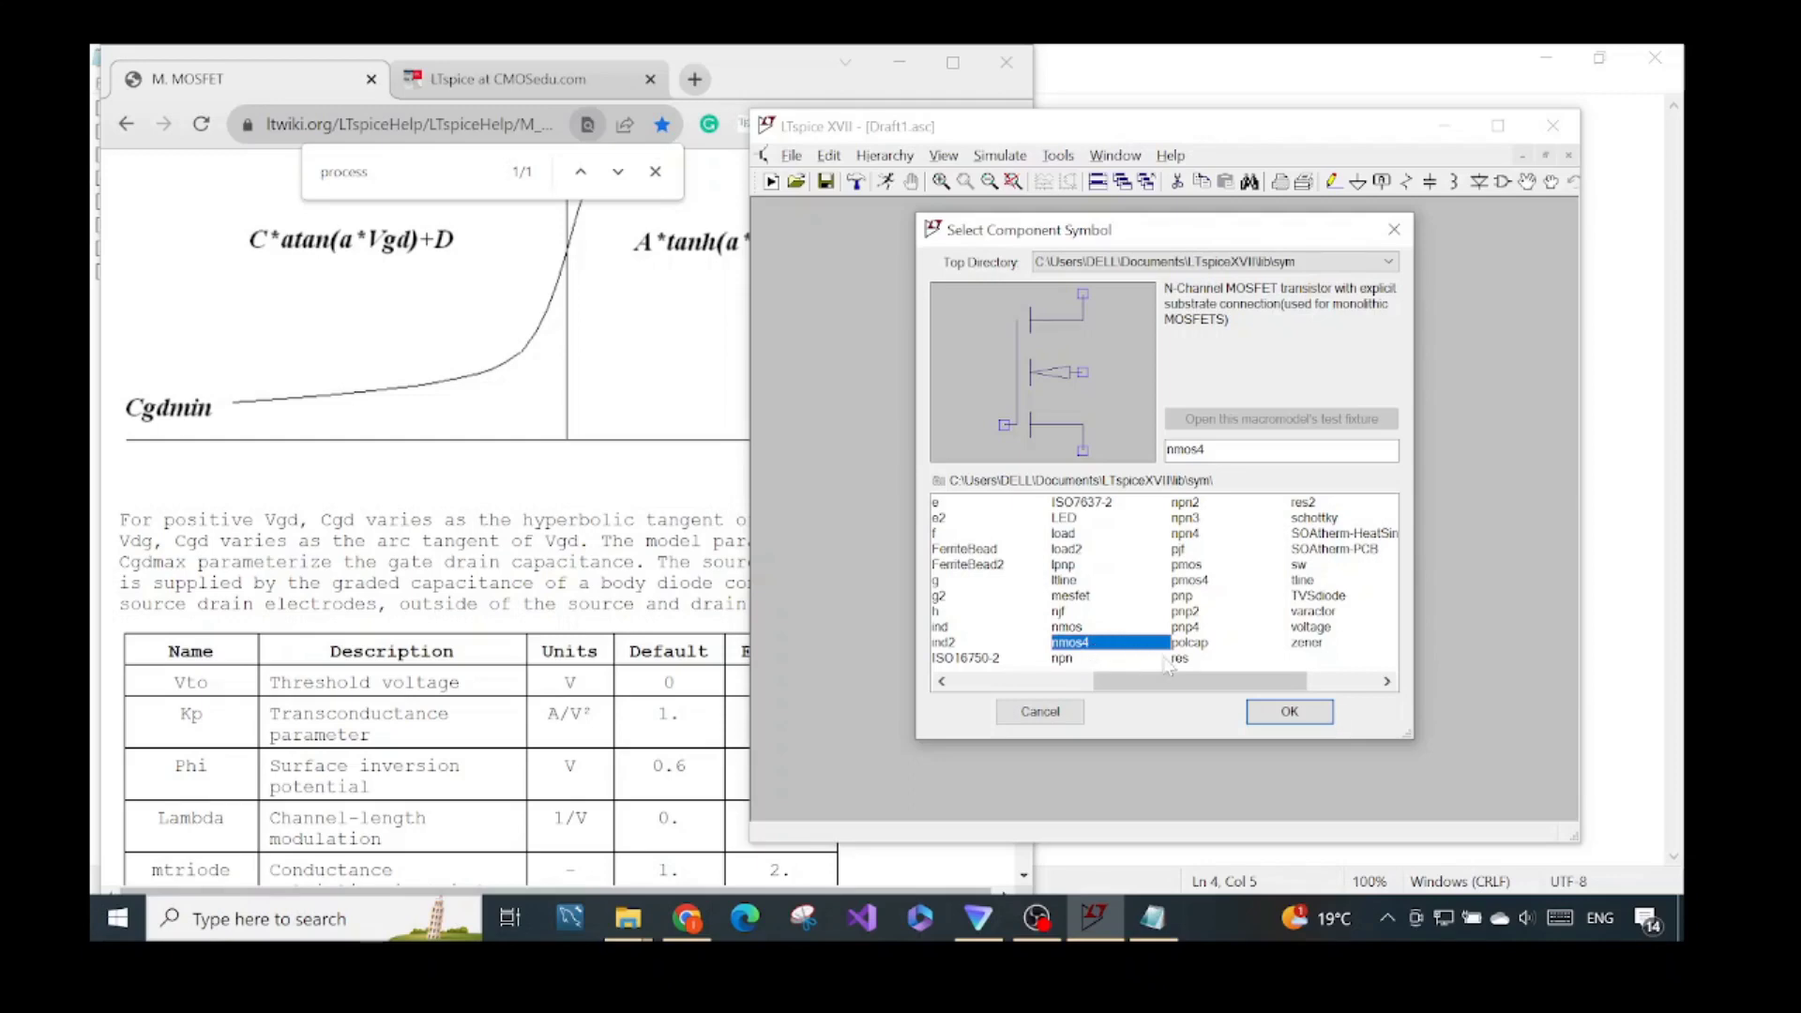
pyautogui.click(1093, 627)
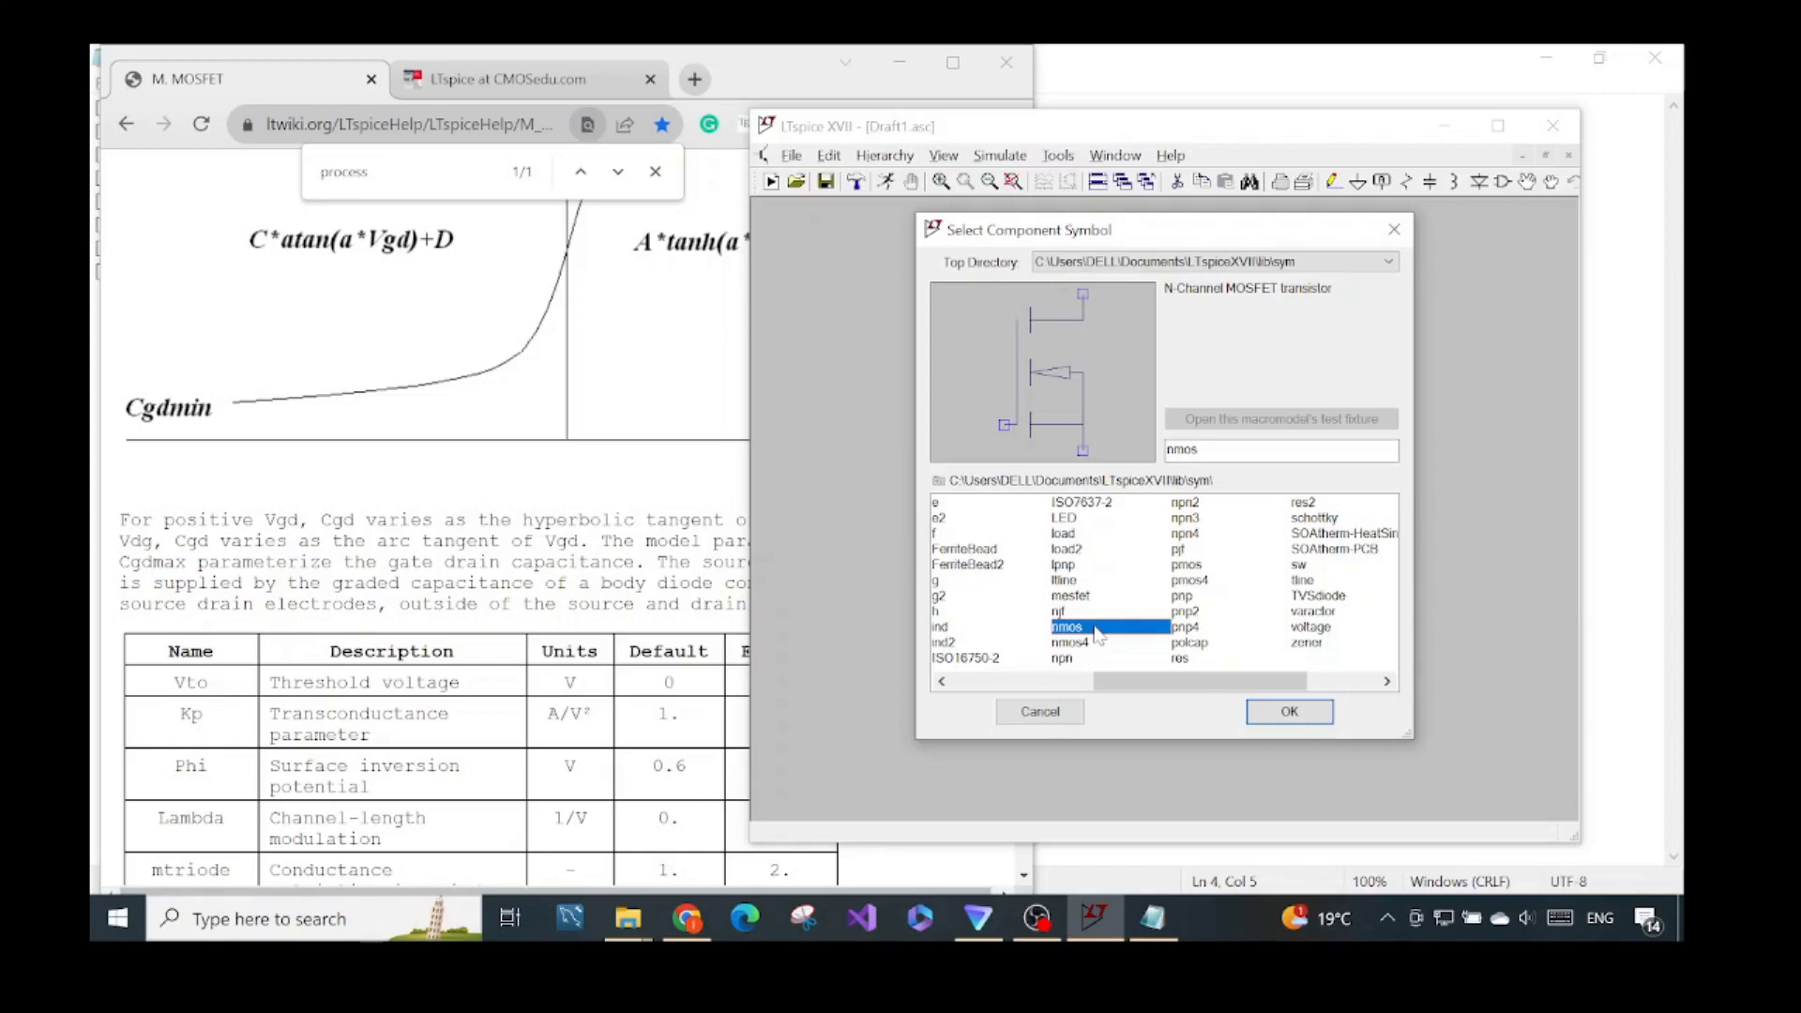
pyautogui.click(1098, 646)
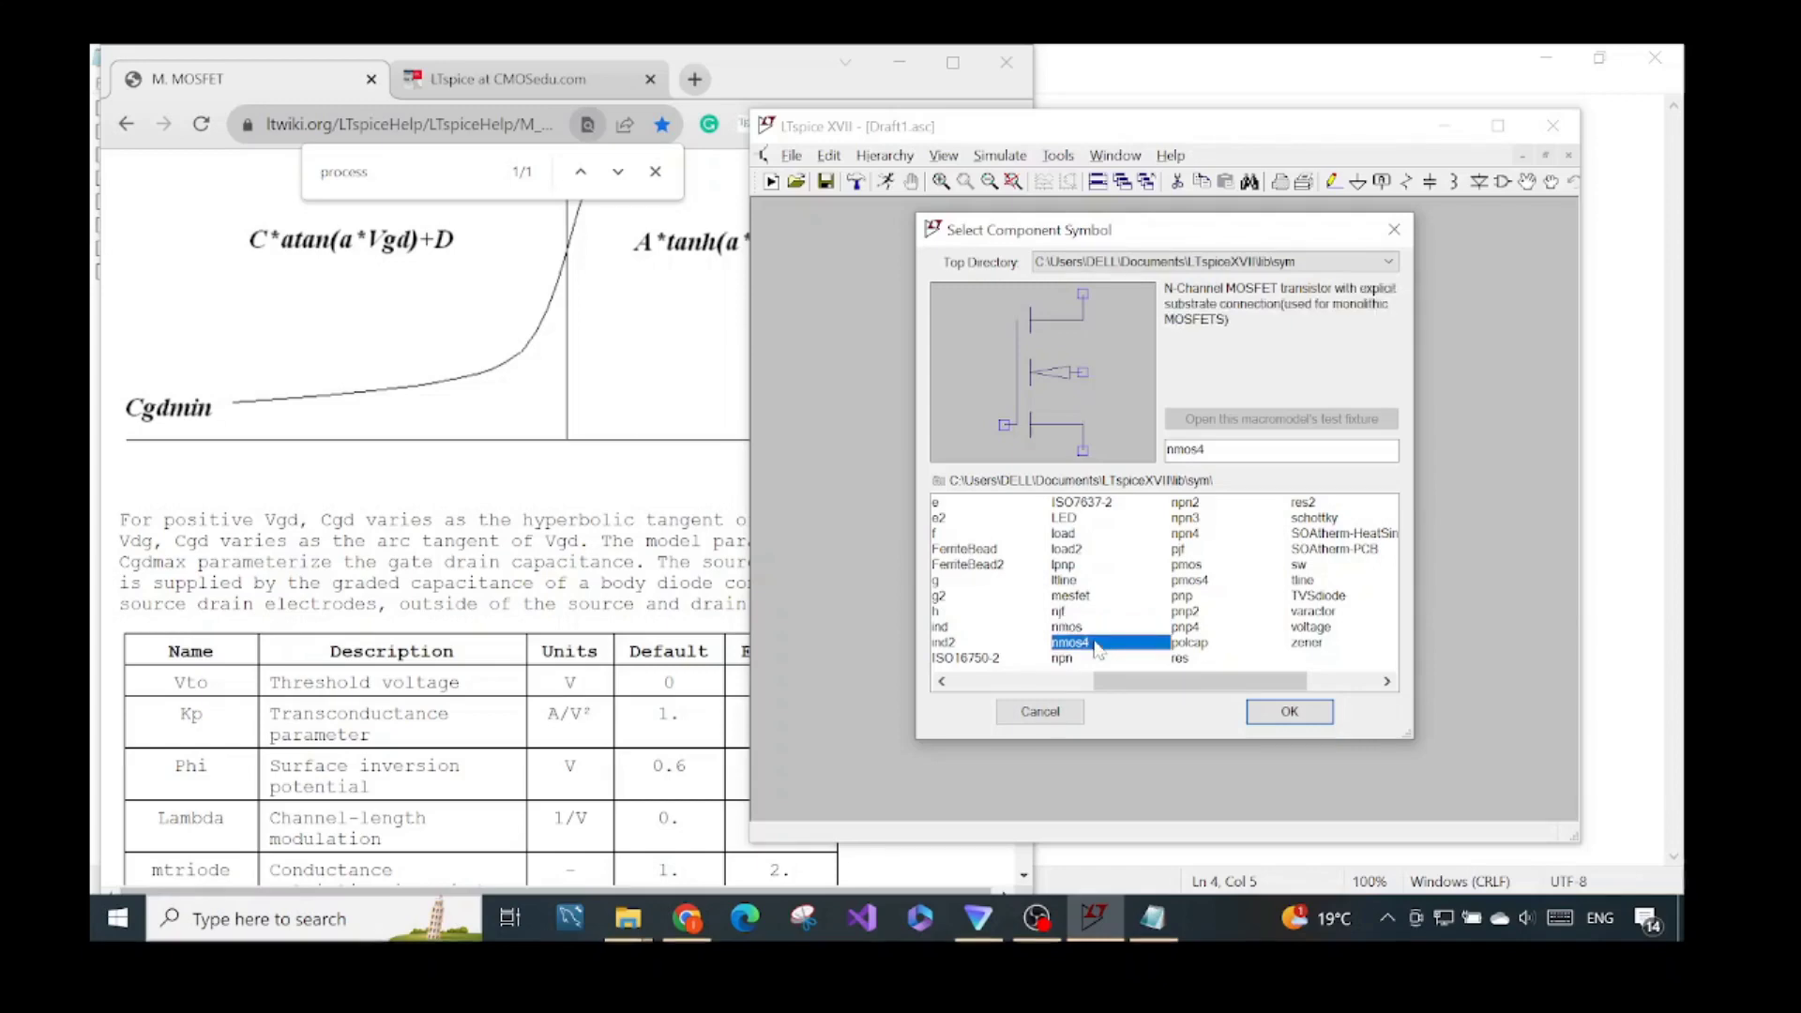
pyautogui.click(1262, 719)
pyautogui.click(1088, 432)
pyautogui.press('Escape')
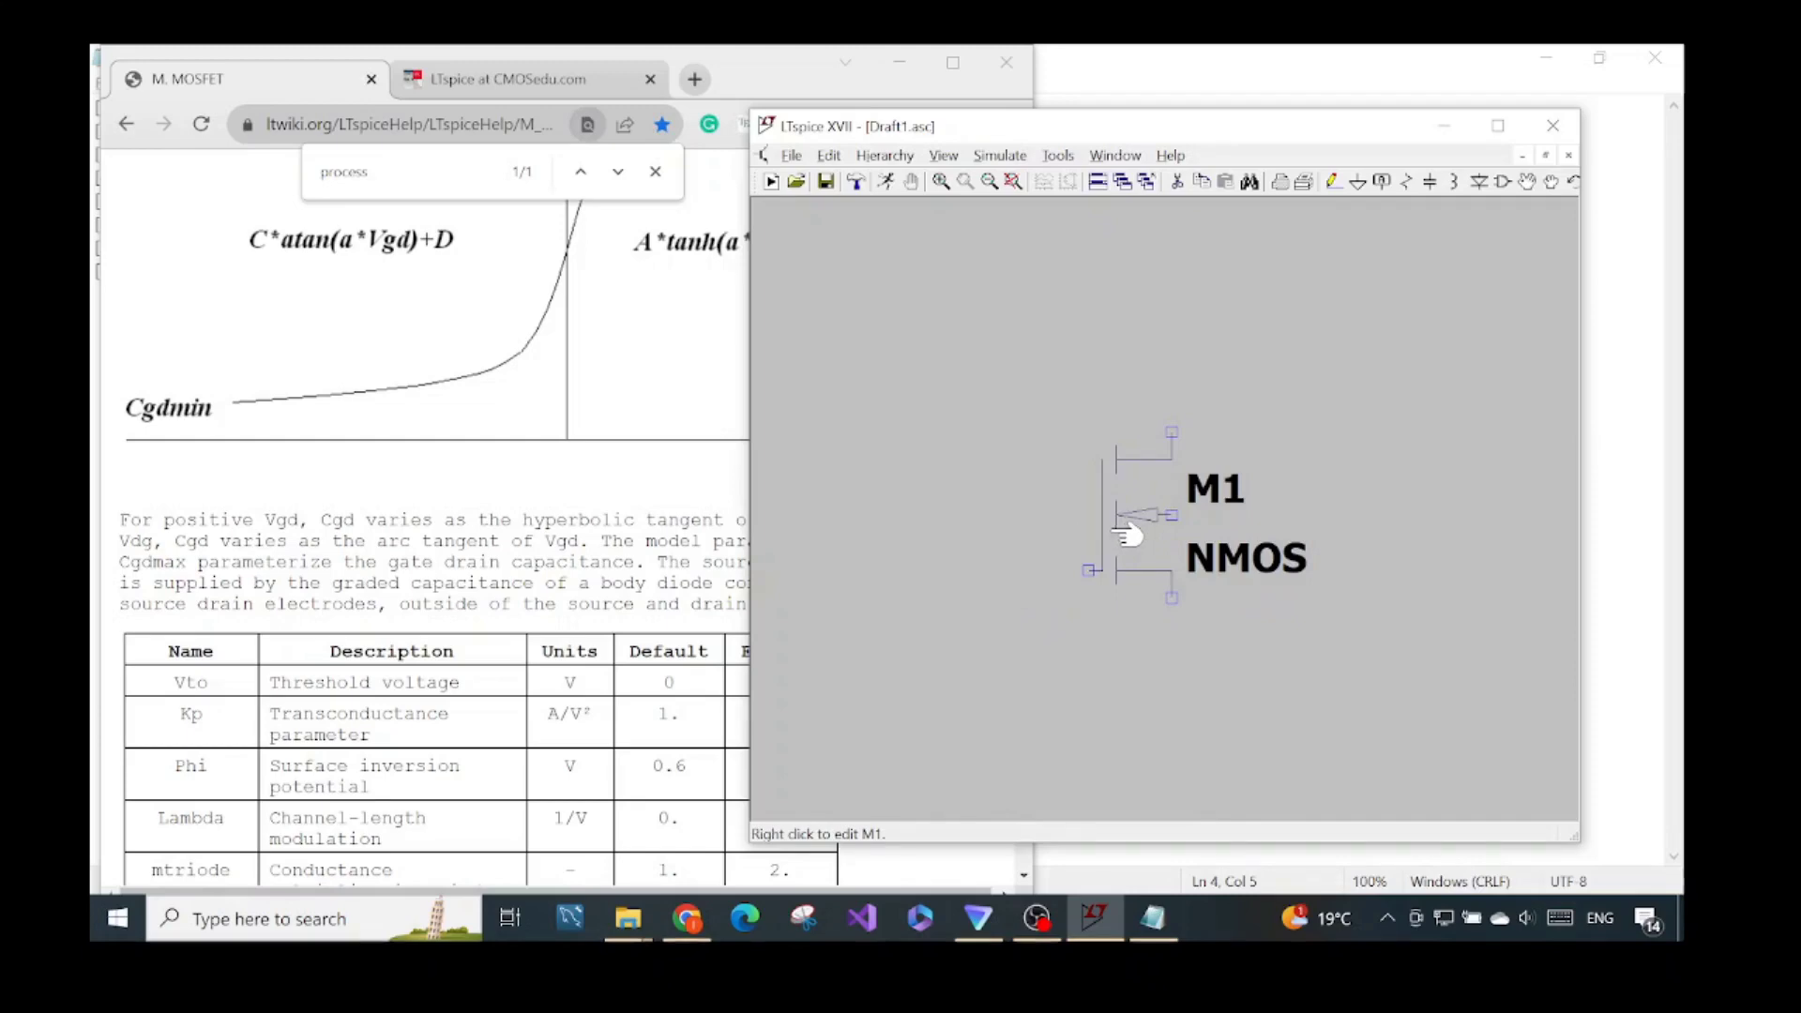
pyautogui.rightClick(1125, 535)
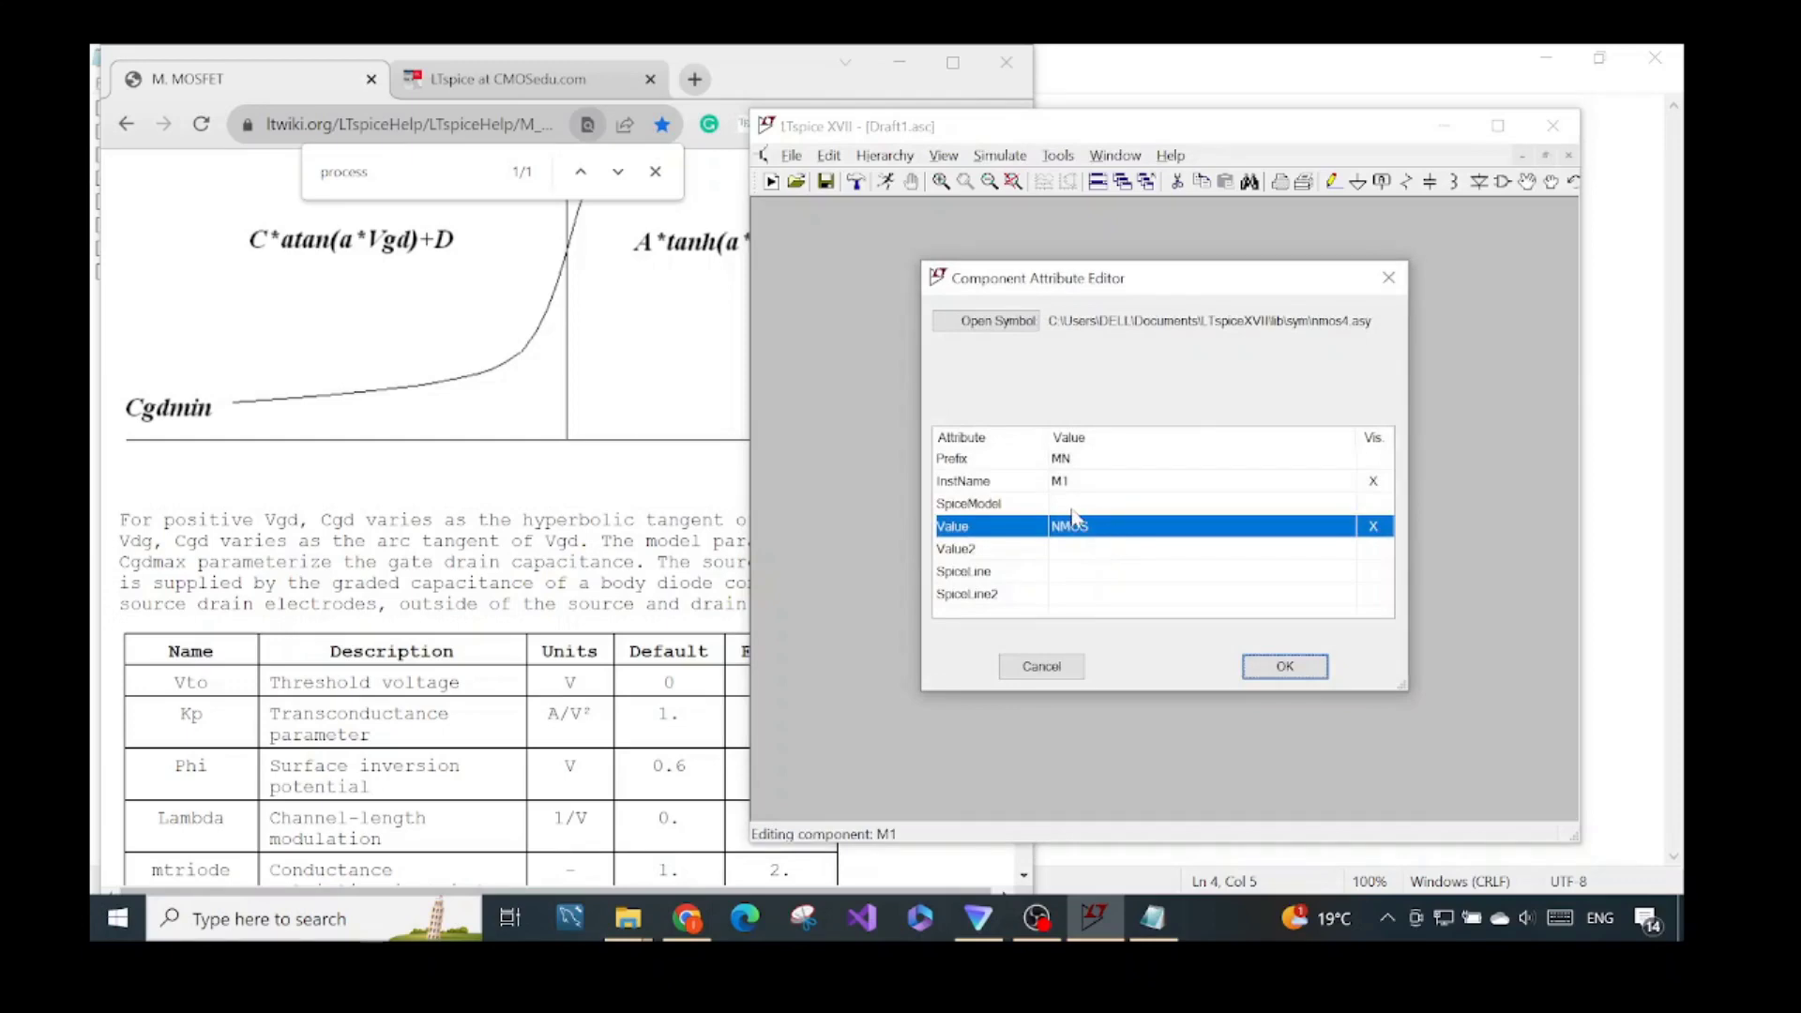
# Step: Change M1's SpiceModel attribute from NMOS to TestN
pyautogui.click(1072, 504)
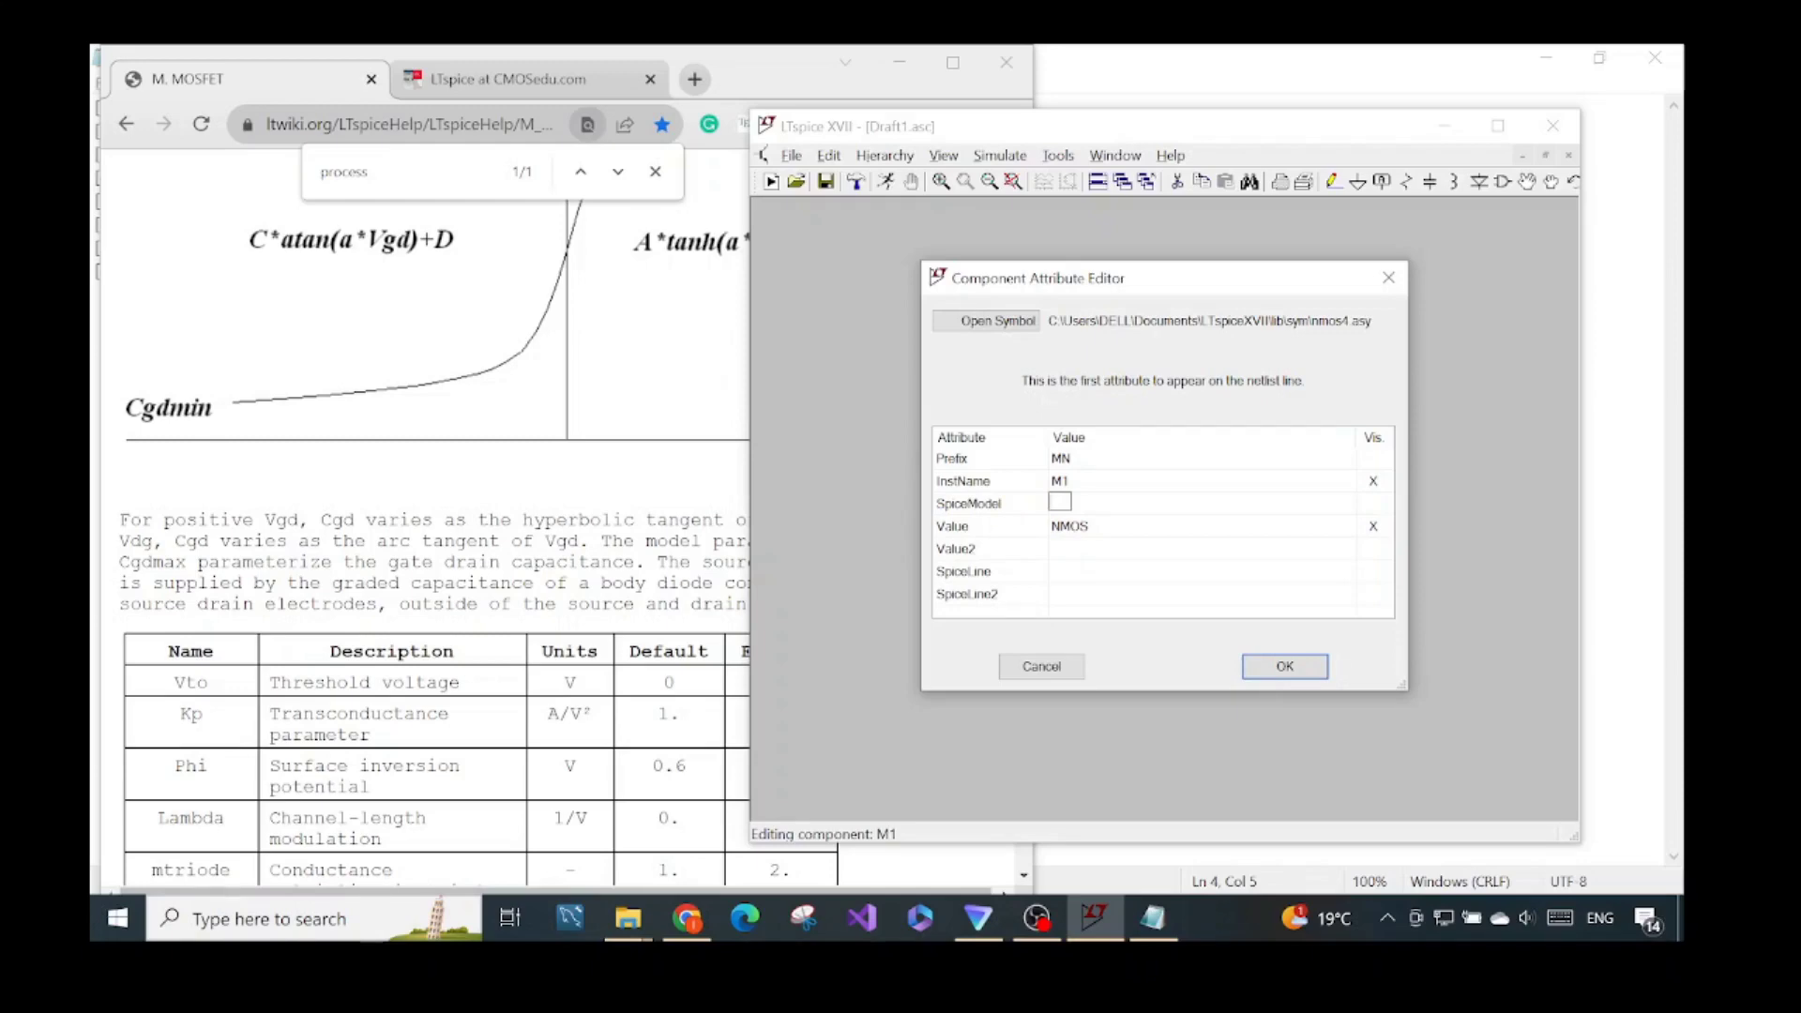
pyautogui.write('TestN')
pyautogui.click(1285, 666)
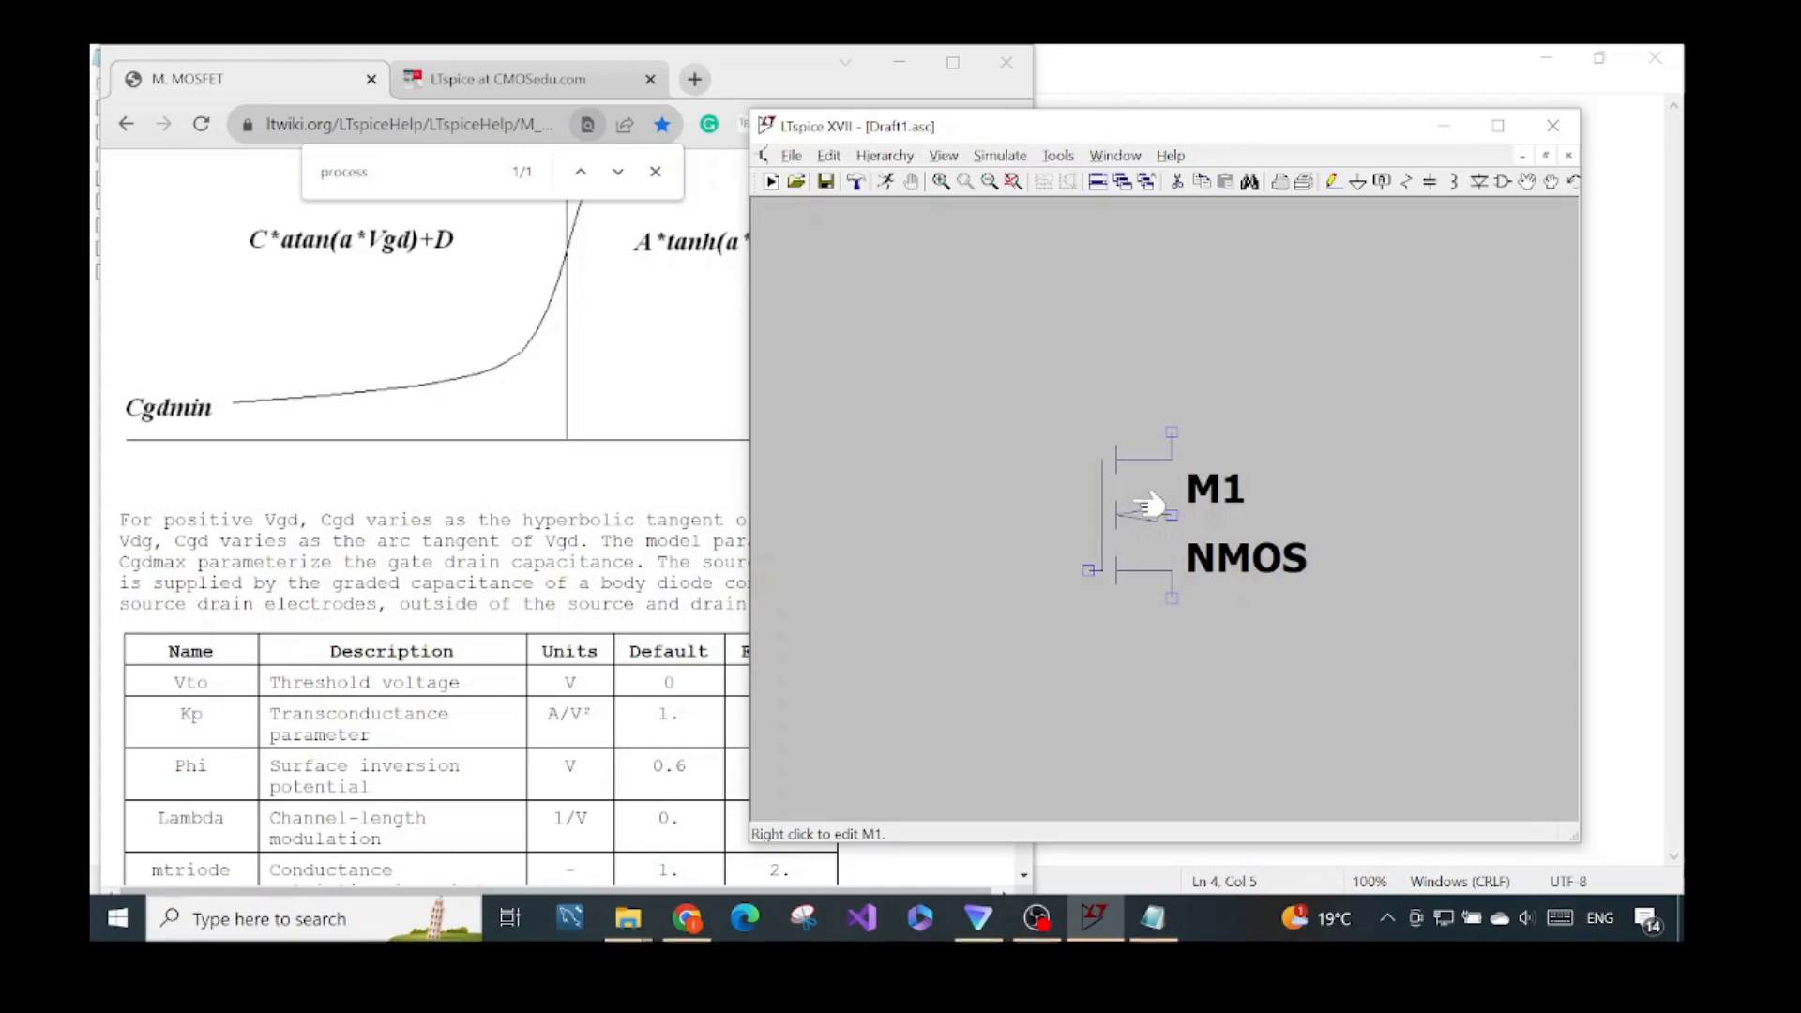
# Step: Set M1's length to 1u and width to 12.69u
pyautogui.rightClick(1149, 506)
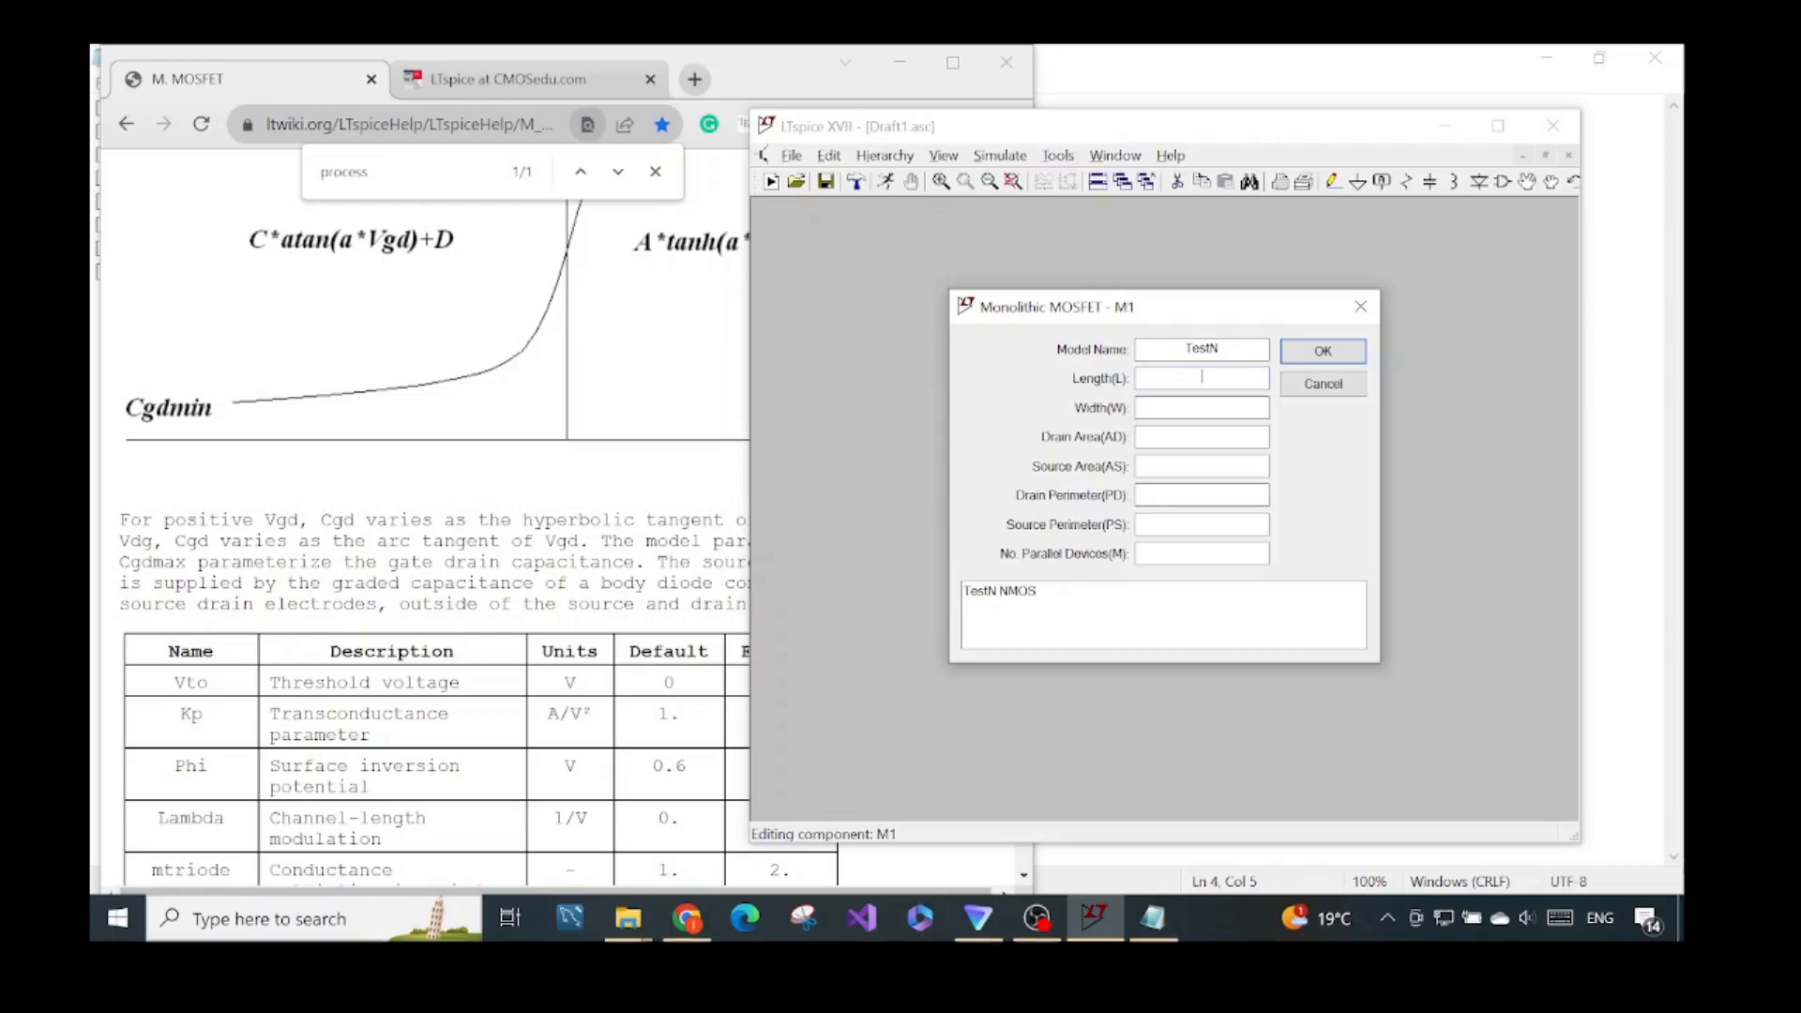
pyautogui.write('1u')
pyautogui.press('Tab')
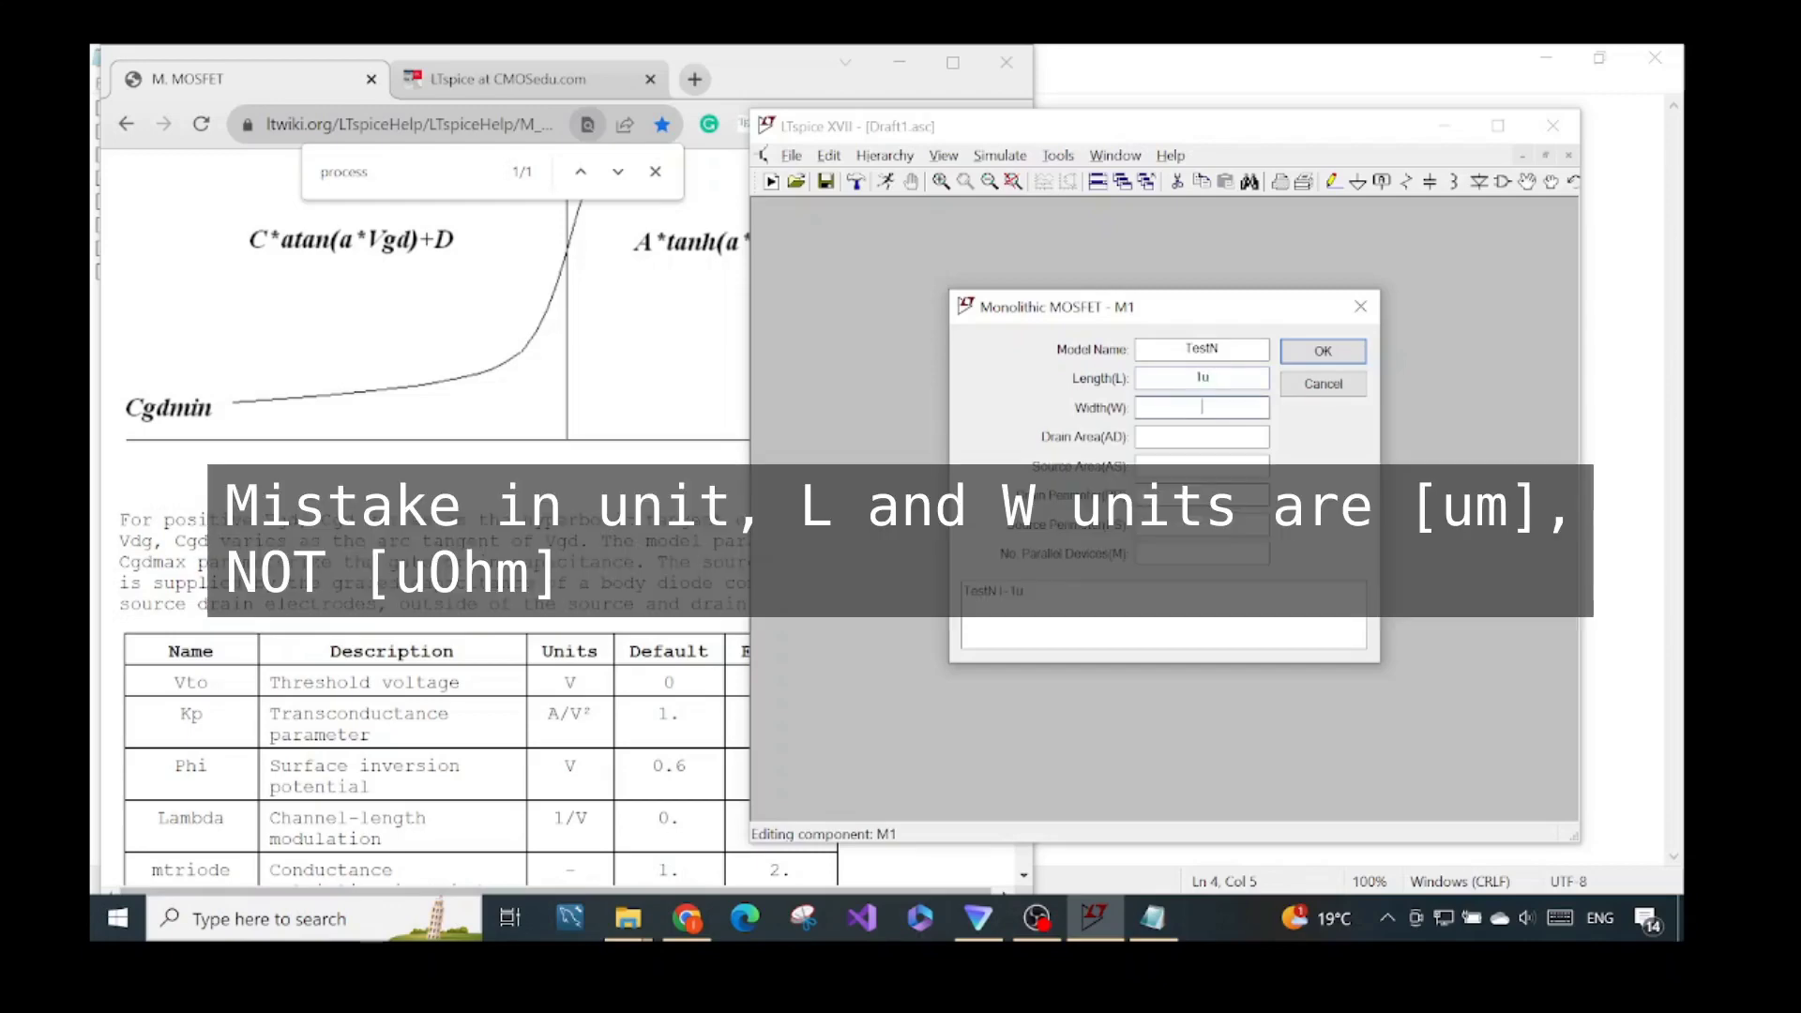
pyautogui.write('12.69u')
pyautogui.click(1304, 361)
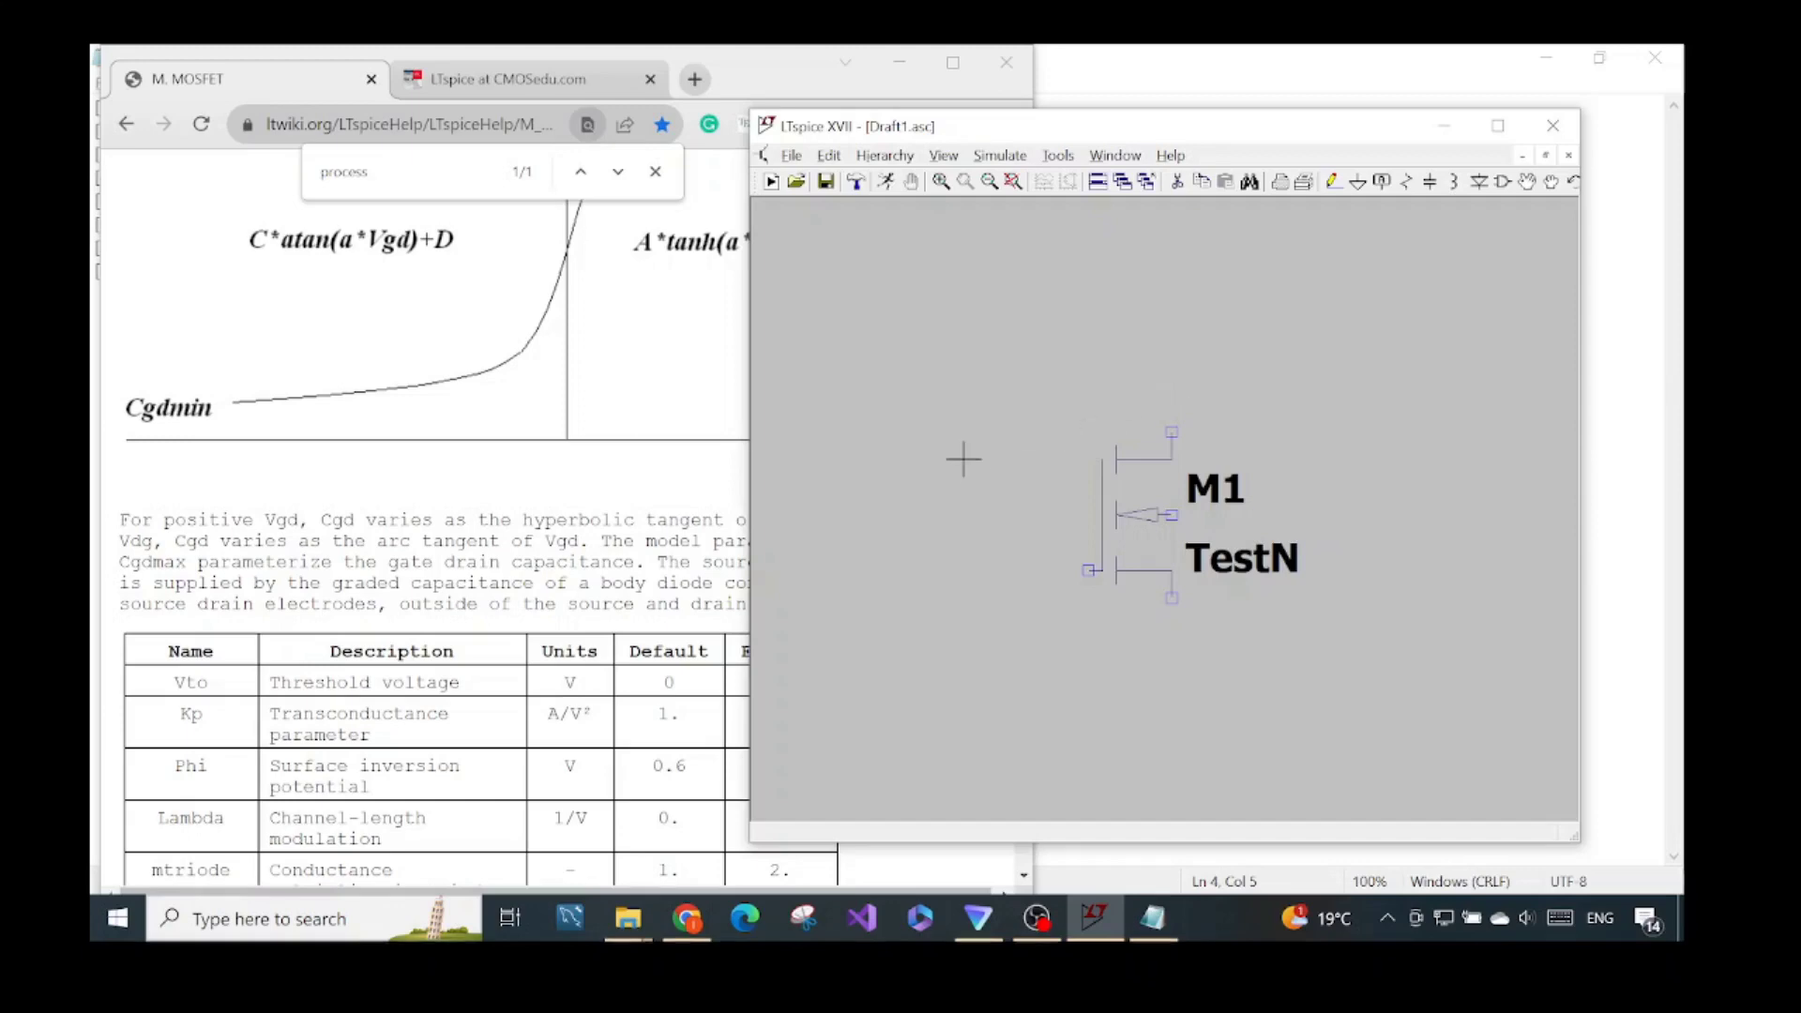
# Step: Place source V1 left of M1, grounds under V1 and M1, source V2, and resistor R1 above M1
pyautogui.press('v')
pyautogui.click(894, 668)
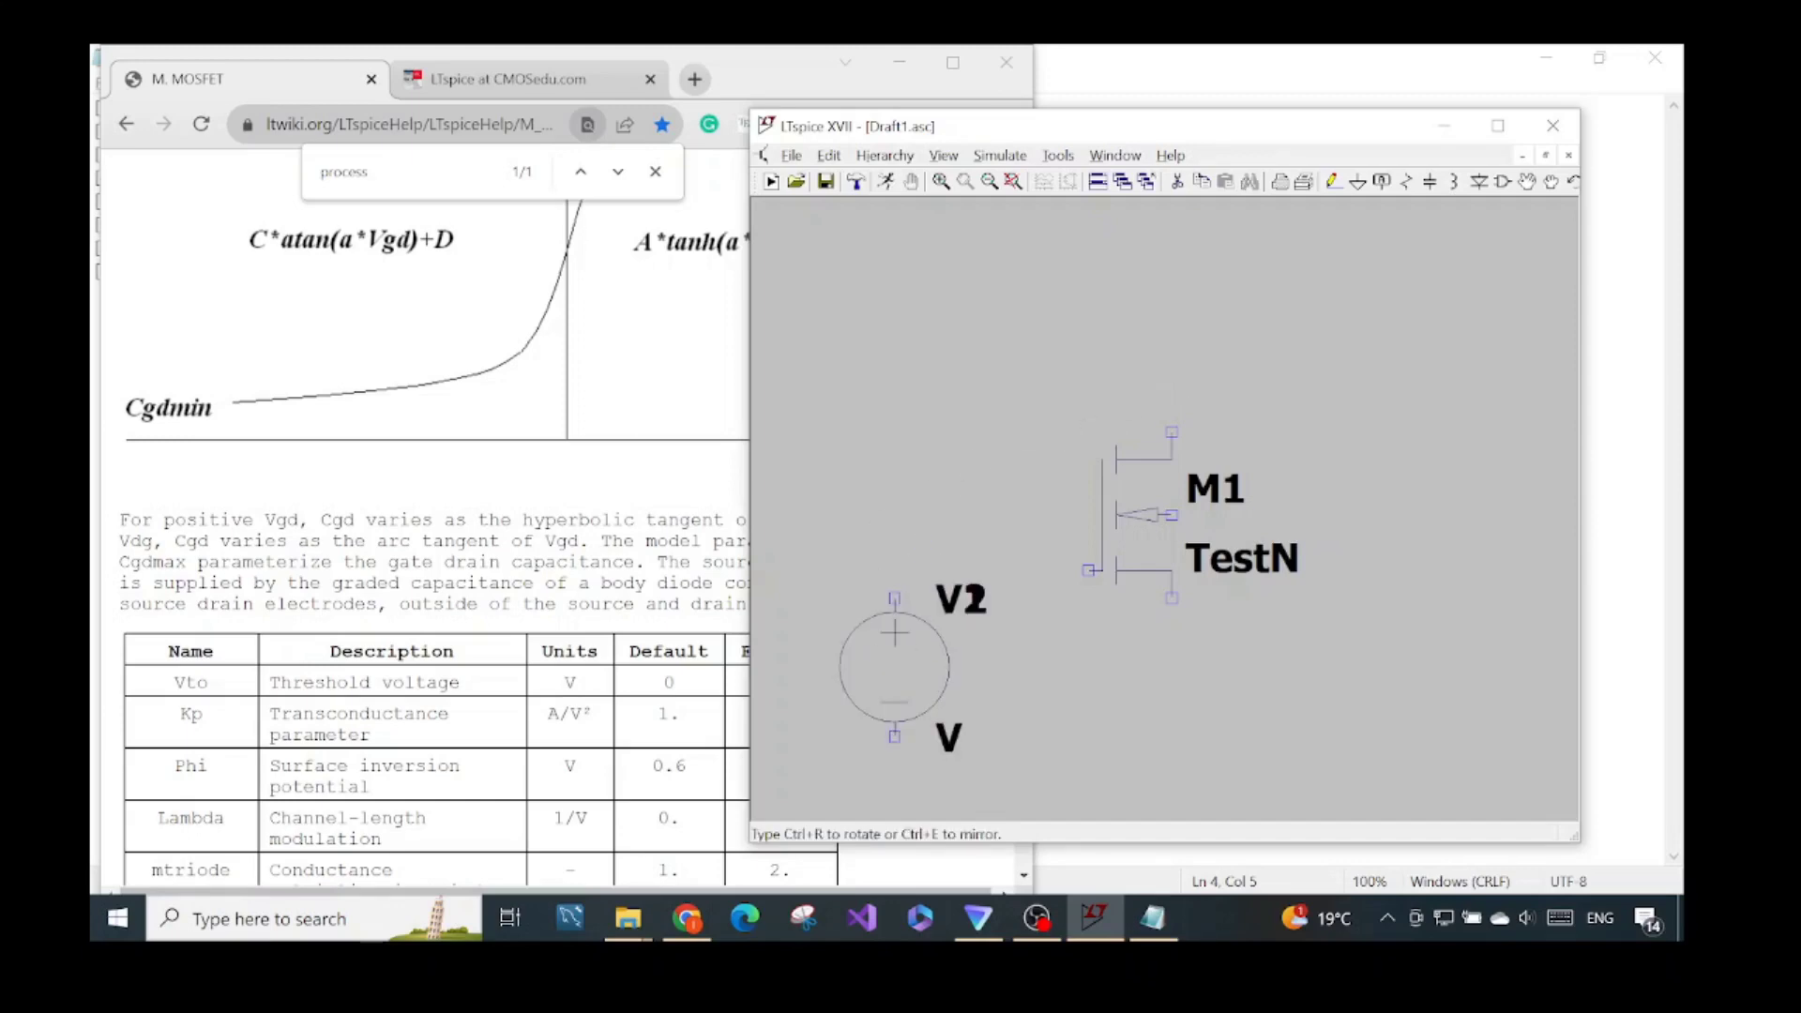
pyautogui.press('Escape')
pyautogui.press('g')
pyautogui.click(894, 793)
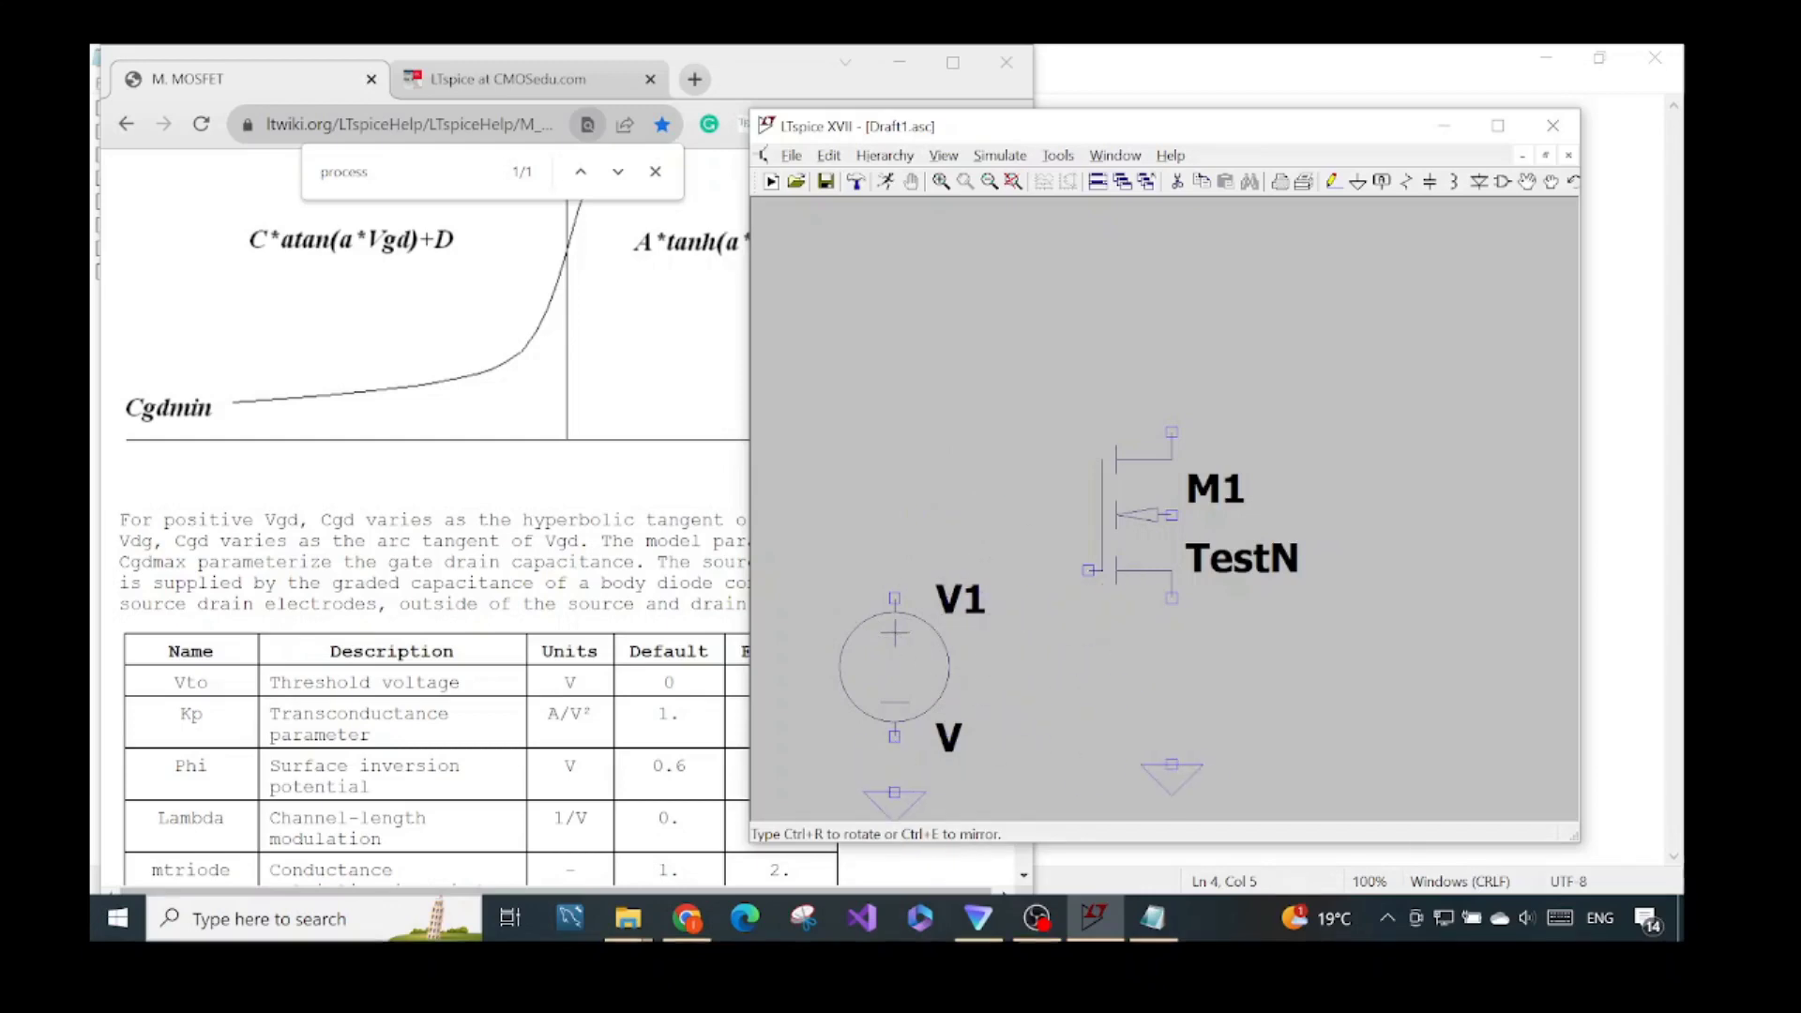
pyautogui.click(1172, 793)
pyautogui.press('v')
pyautogui.click(1448, 528)
pyautogui.press('Escape')
pyautogui.press('r')
pyautogui.click(1172, 310)
pyautogui.press('Escape')
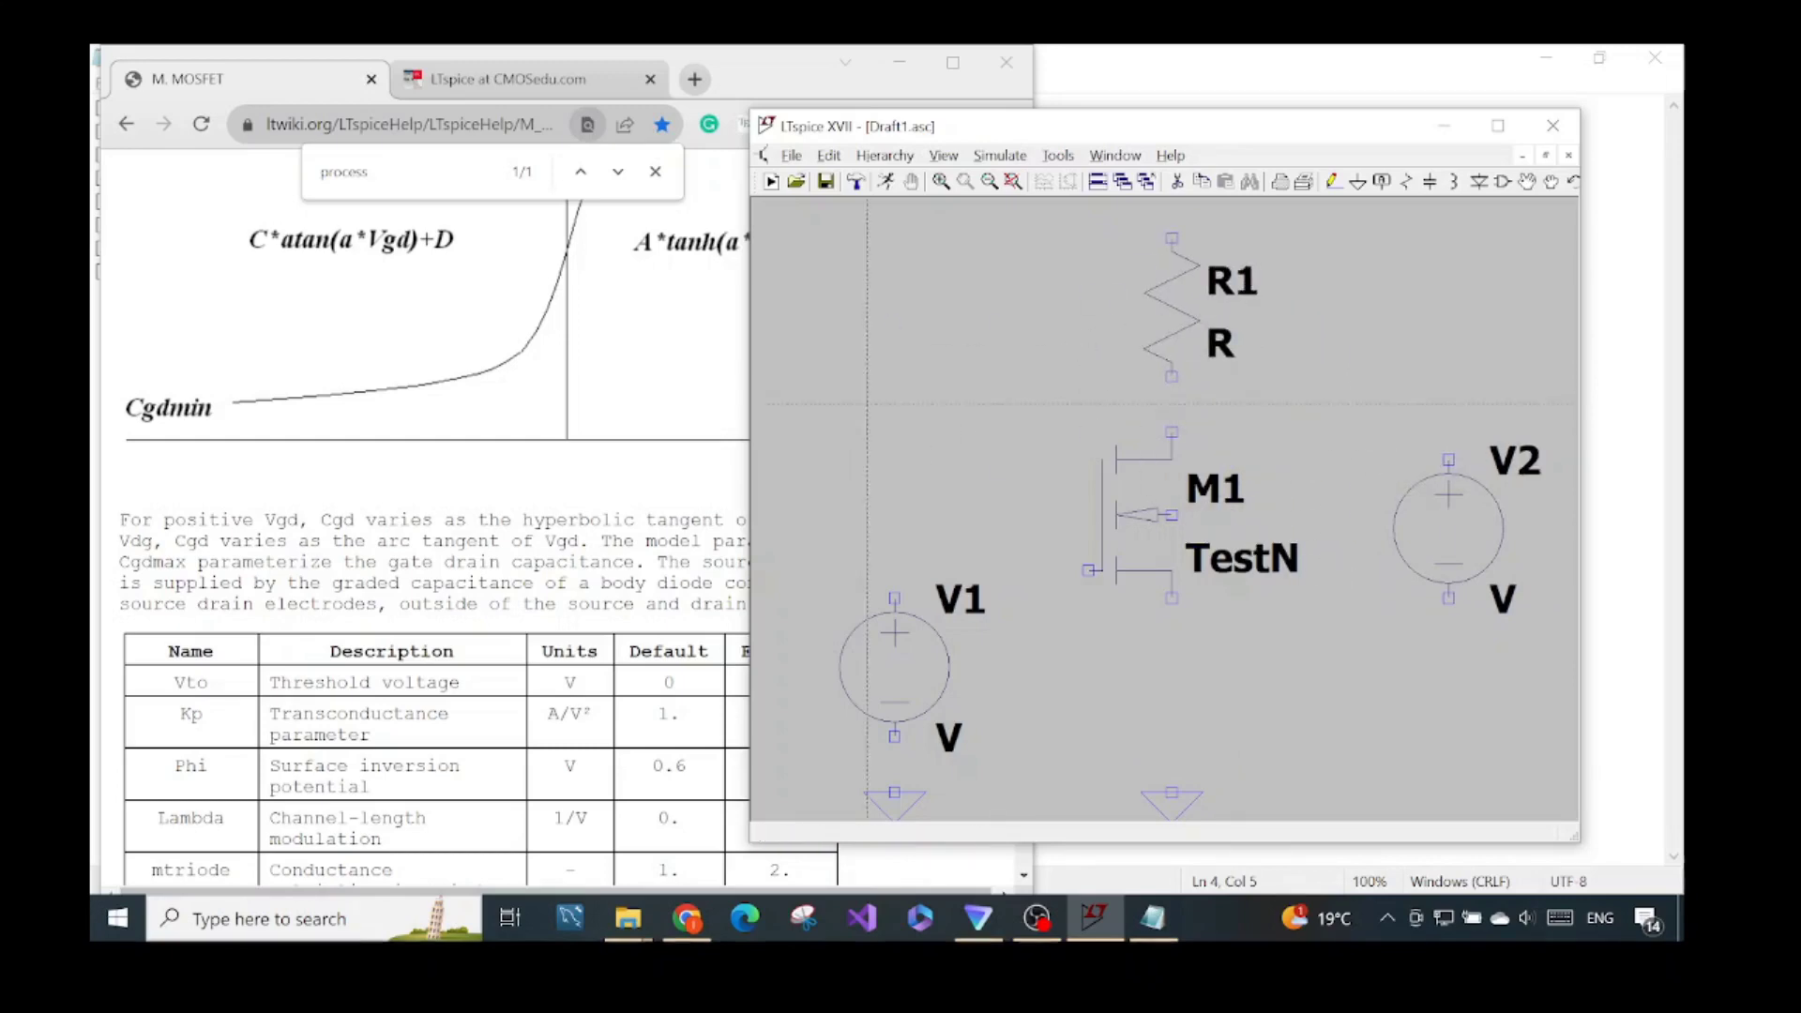
# Step: Wire V1's top to M1's gate and its bottom to ground, then begin a wire at M1's source
pyautogui.click(894, 598)
pyautogui.click(1091, 569)
pyautogui.click(894, 736)
pyautogui.click(894, 792)
pyautogui.click(1171, 597)
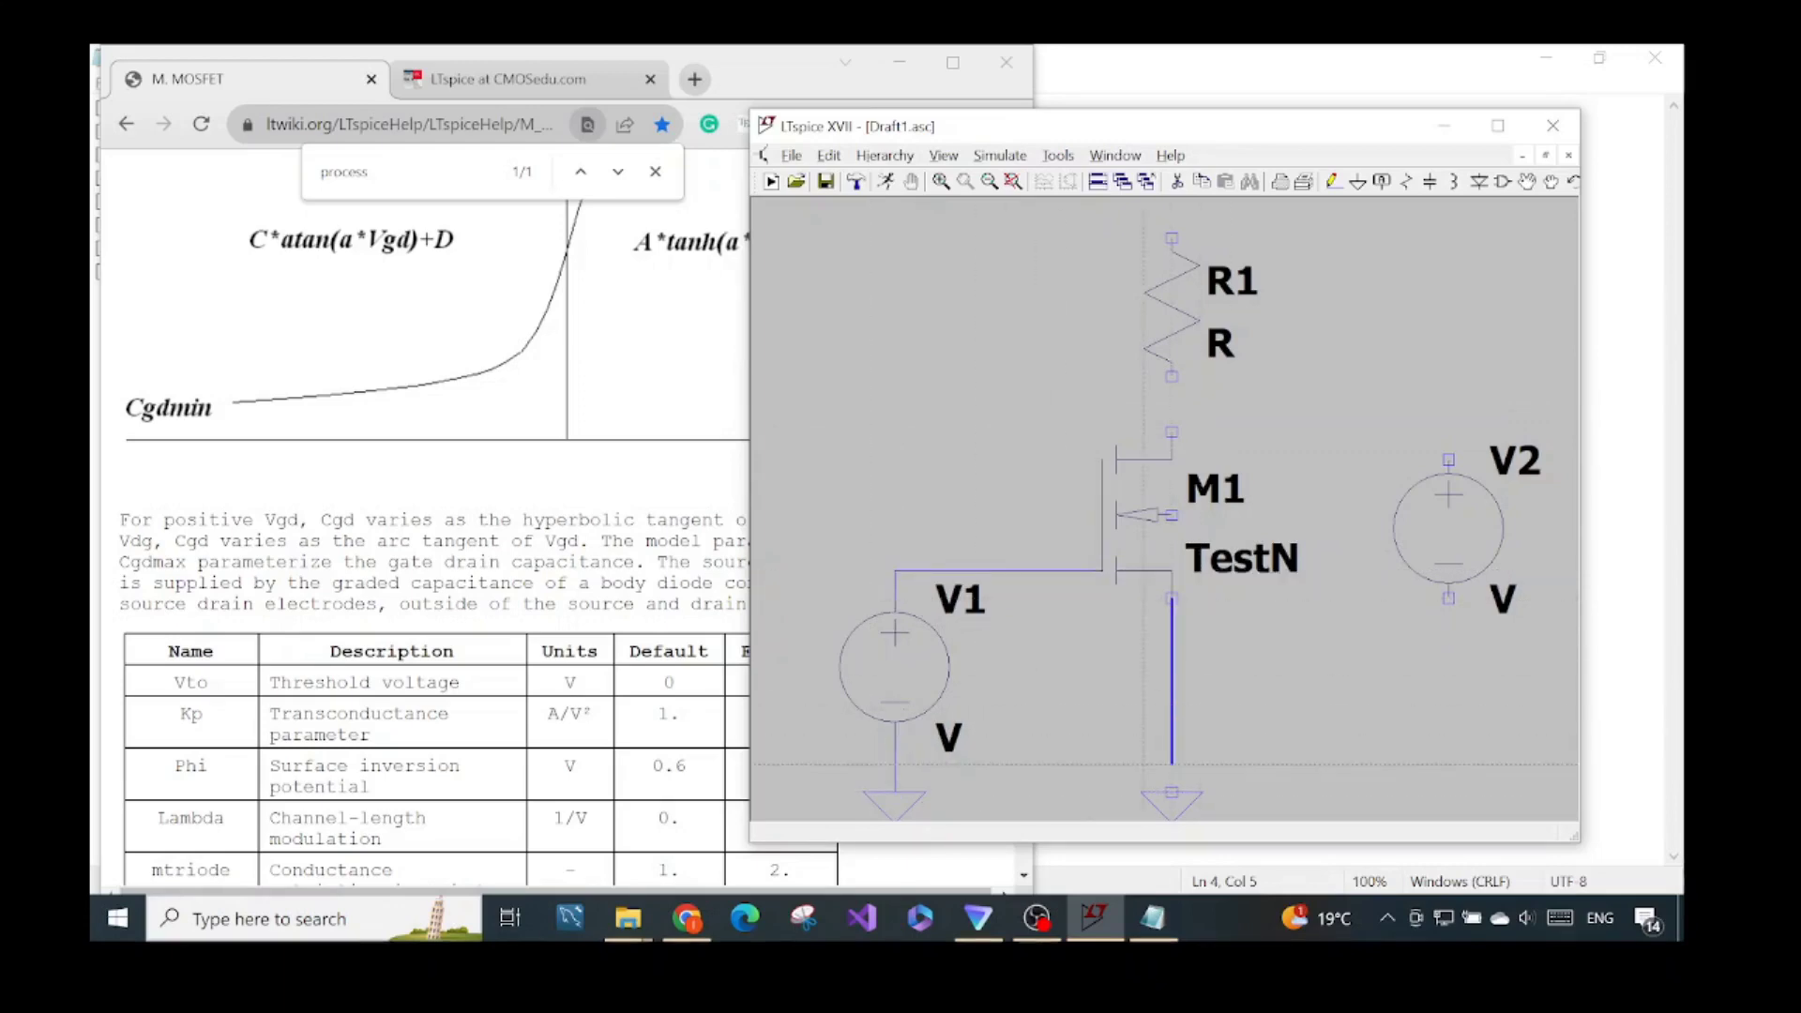
# Step: Wire M1's source to ground and tie M1's bulk terminal to its source
pyautogui.click(1171, 792)
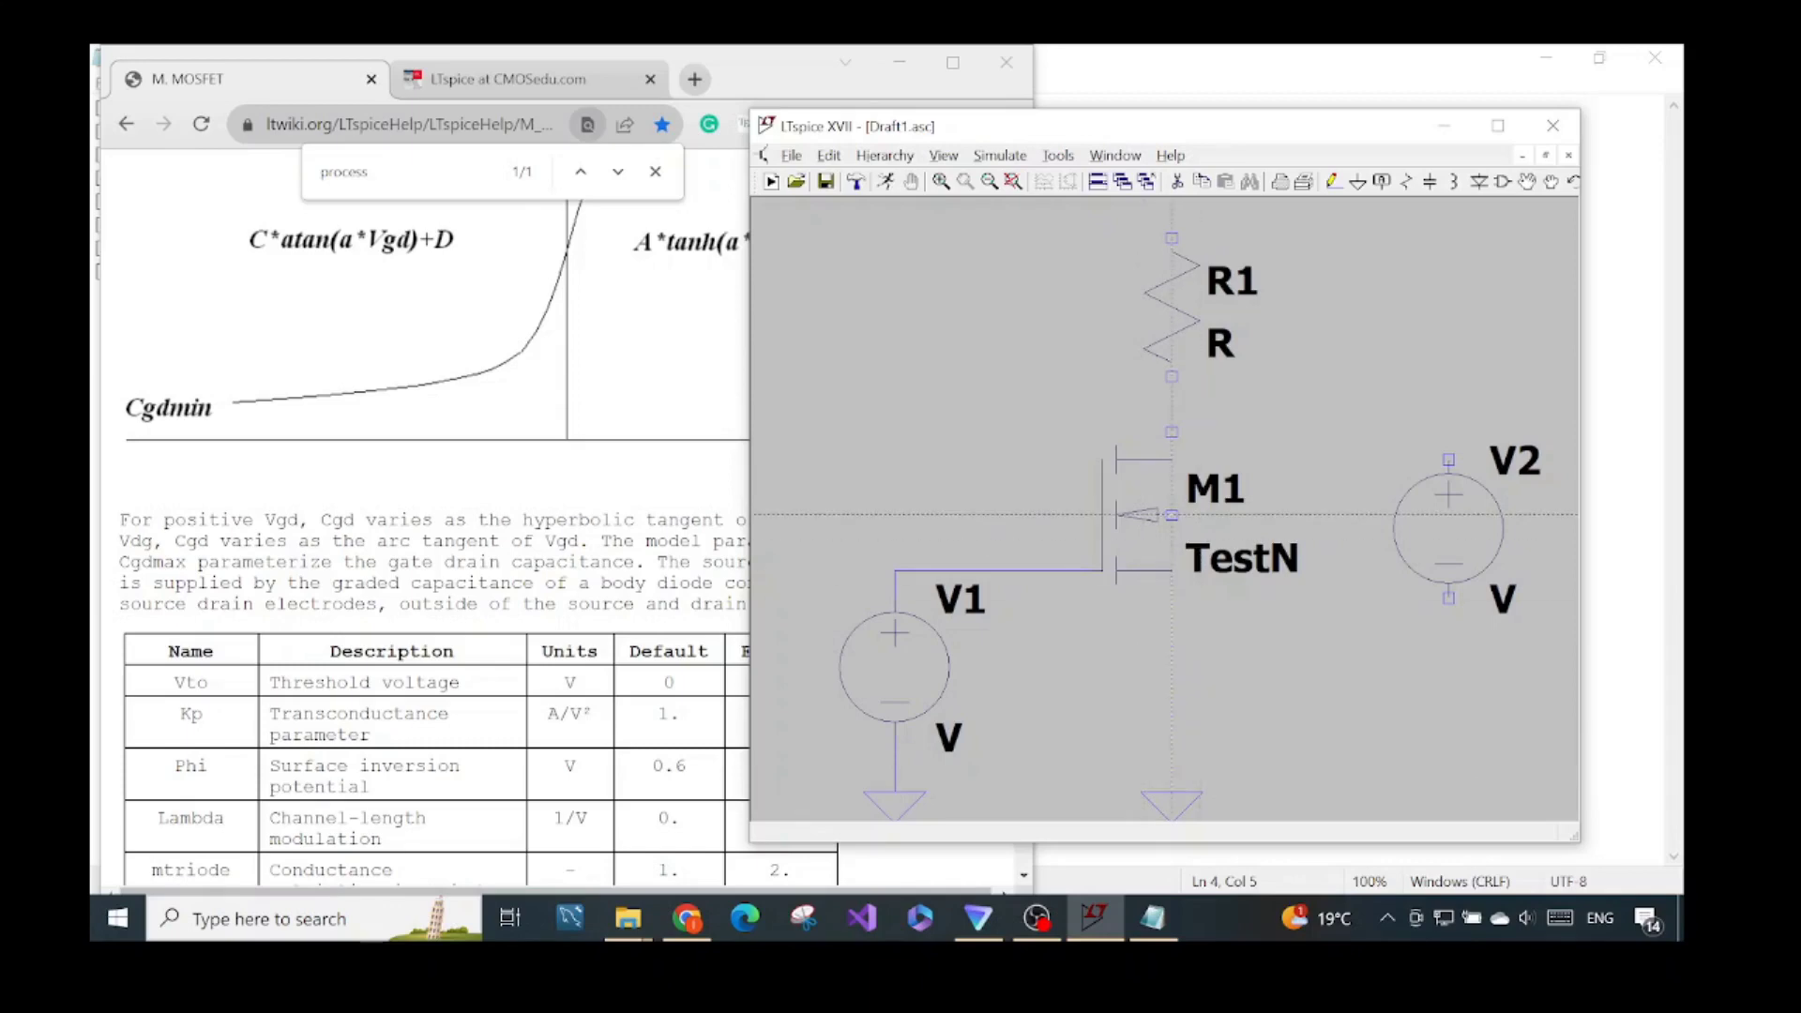
pyautogui.click(1171, 514)
pyautogui.click(1310, 626)
pyautogui.click(1172, 626)
pyautogui.click(1102, 570)
# Step: Place a ground below V2 and wire V2's bottom terminal to it
pyautogui.press('g')
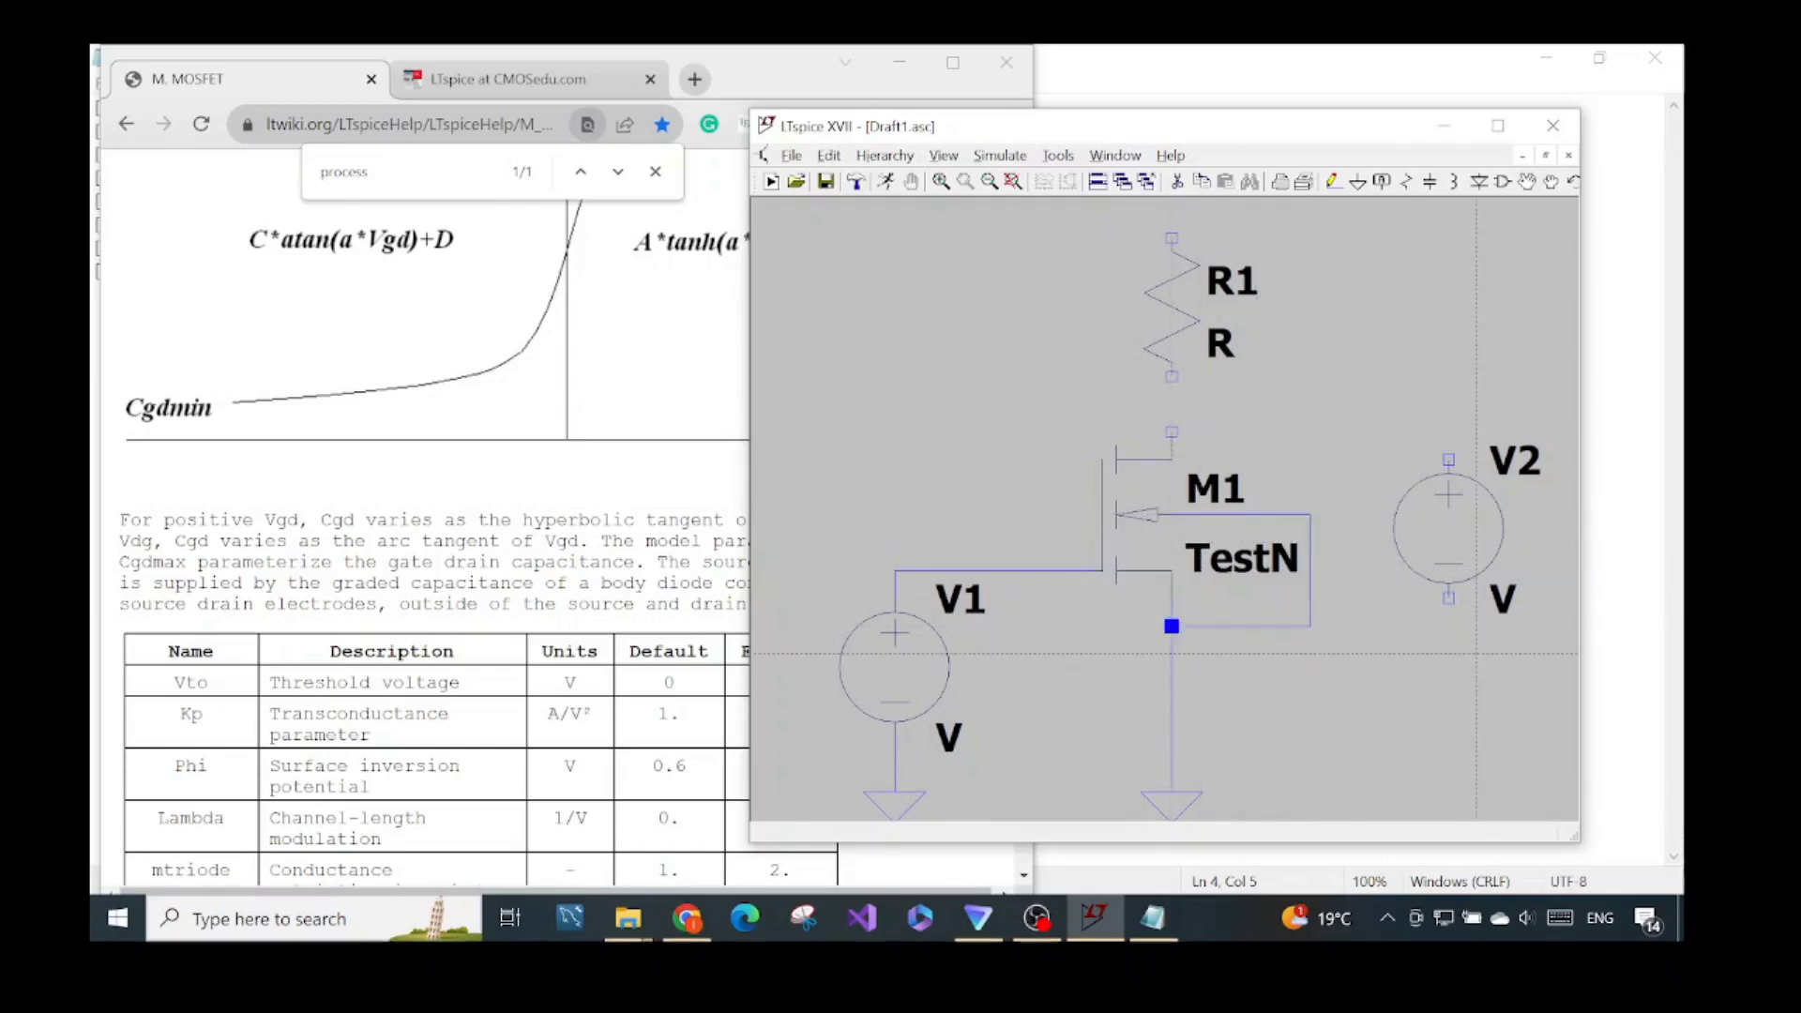
pyautogui.click(1449, 711)
pyautogui.press('Escape')
pyautogui.press('F3')
pyautogui.click(1449, 598)
pyautogui.click(1449, 710)
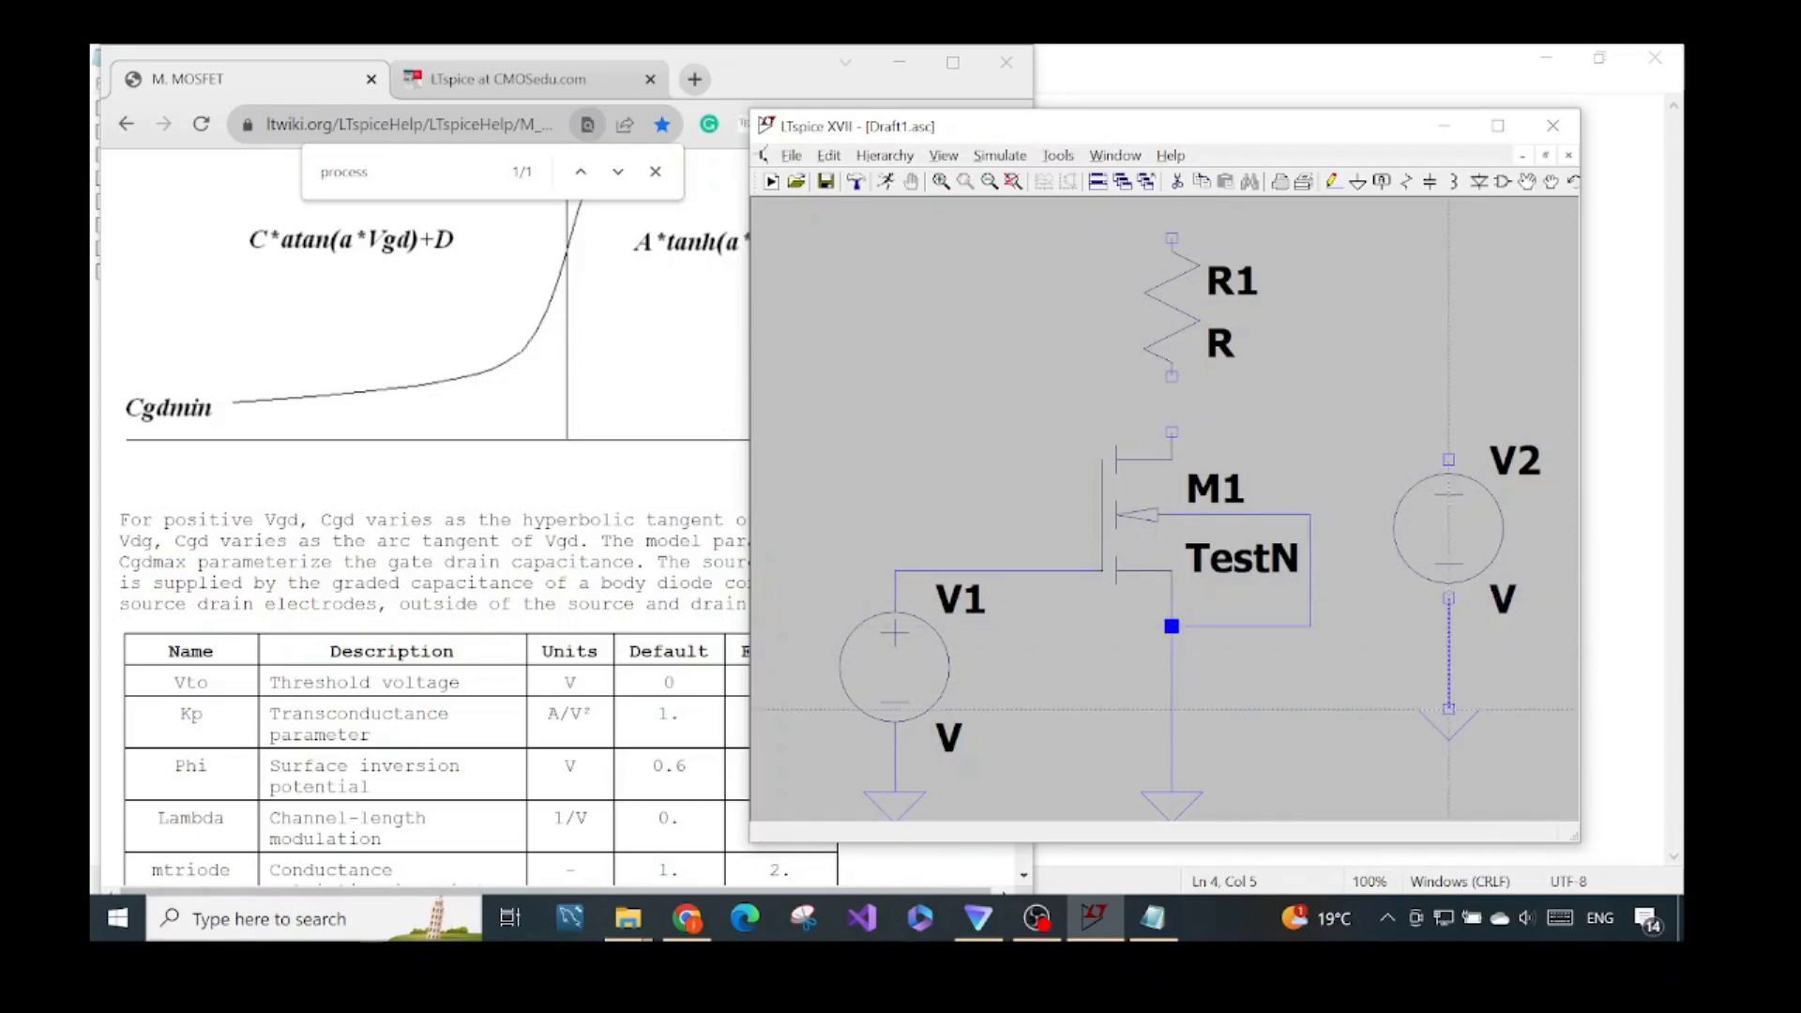
# Step: Connect R1's bottom to M1's drain and run a wire from R1's top to V2's positive terminal
pyautogui.click(1172, 375)
pyautogui.click(1172, 432)
pyautogui.rightClick(1200, 432)
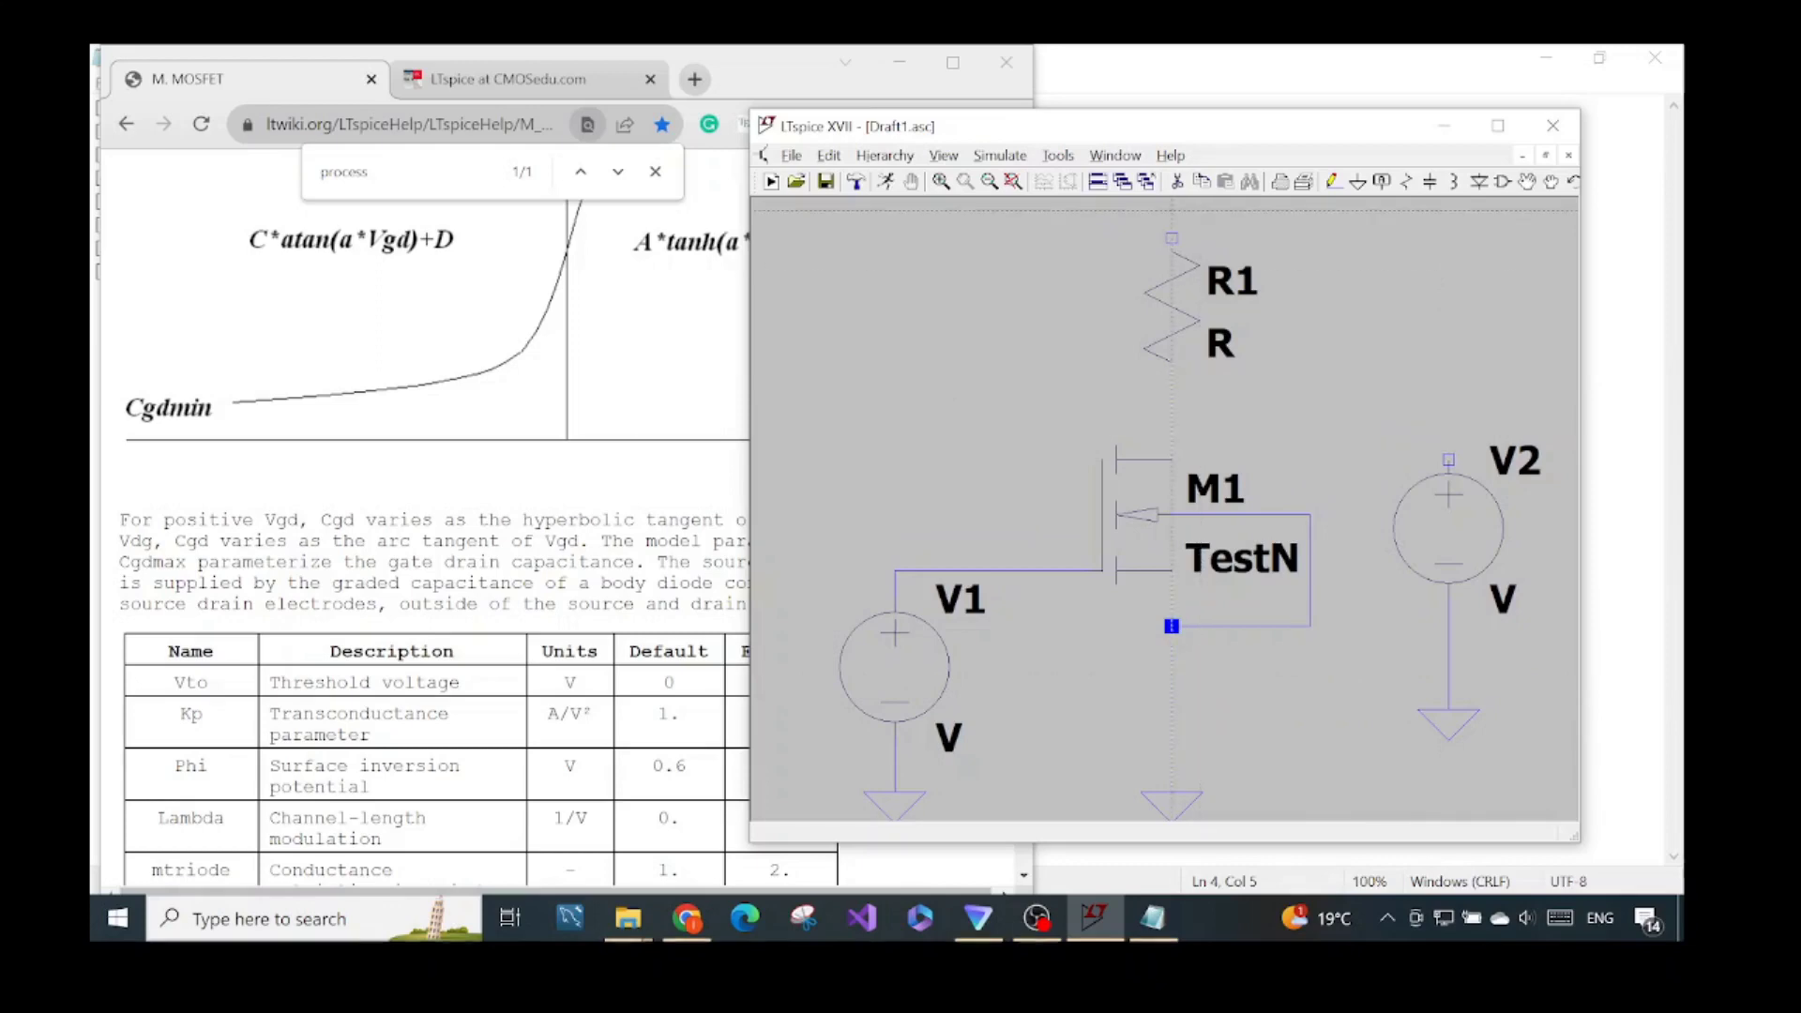
pyautogui.click(1172, 237)
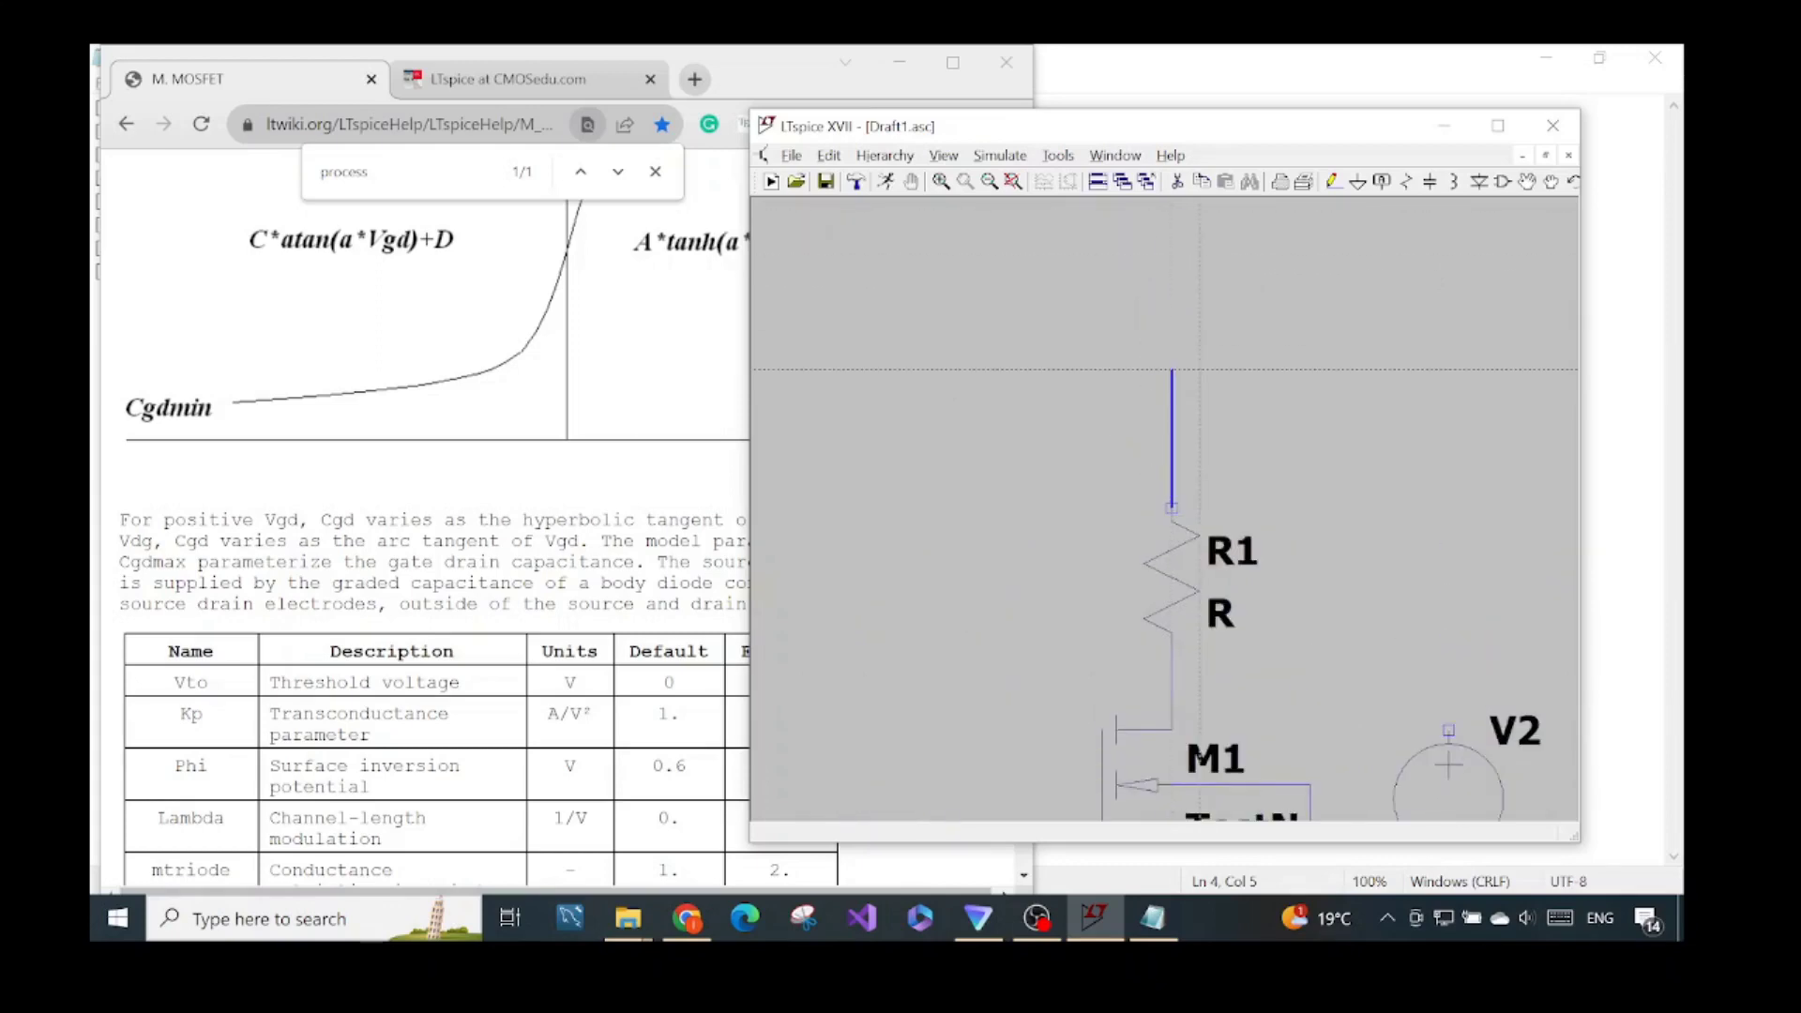
pyautogui.click(1171, 396)
pyautogui.click(1449, 730)
pyautogui.scroll(1, 1366, 675)
pyautogui.scroll(-2, 1365, 675)
pyautogui.moveTo(1351, 643); pyautogui.dragTo(1234, 456)
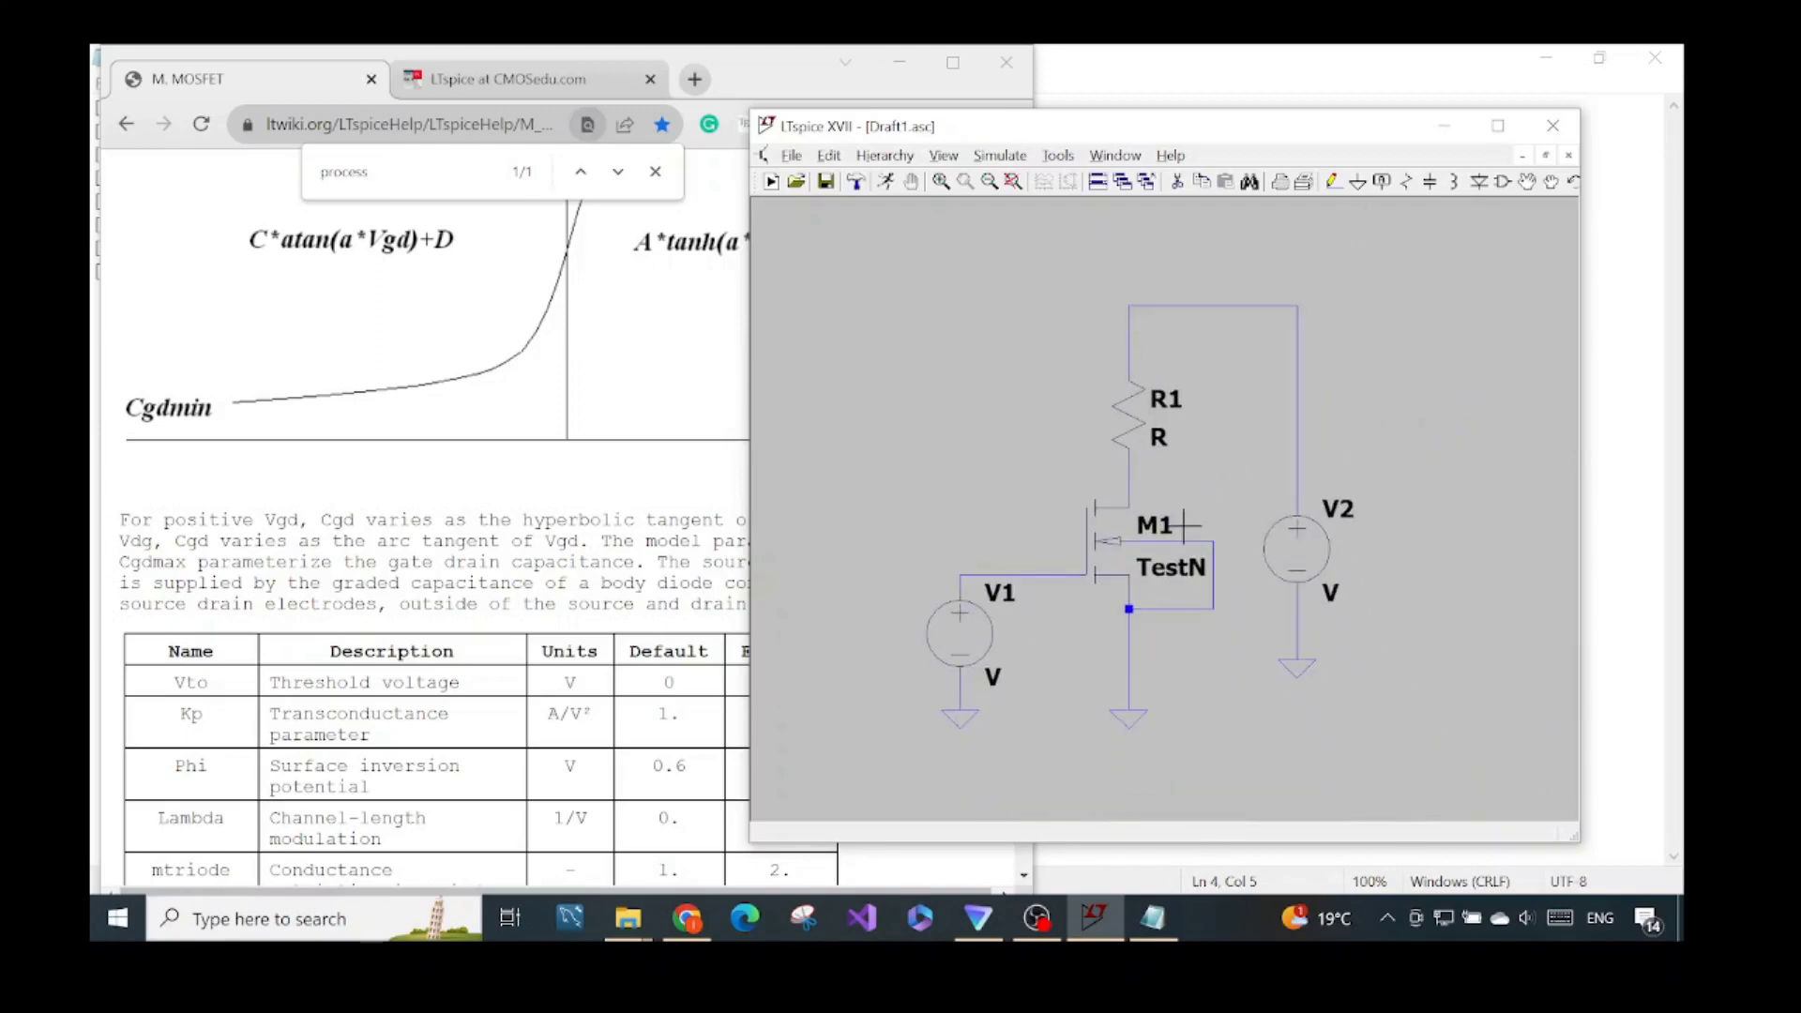
# Step: Set R1 to 12k, V1's DC value to 0.6 V, and V2's DC value to 1.8 V
pyautogui.rightClick(1126, 427)
pyautogui.write('12k')
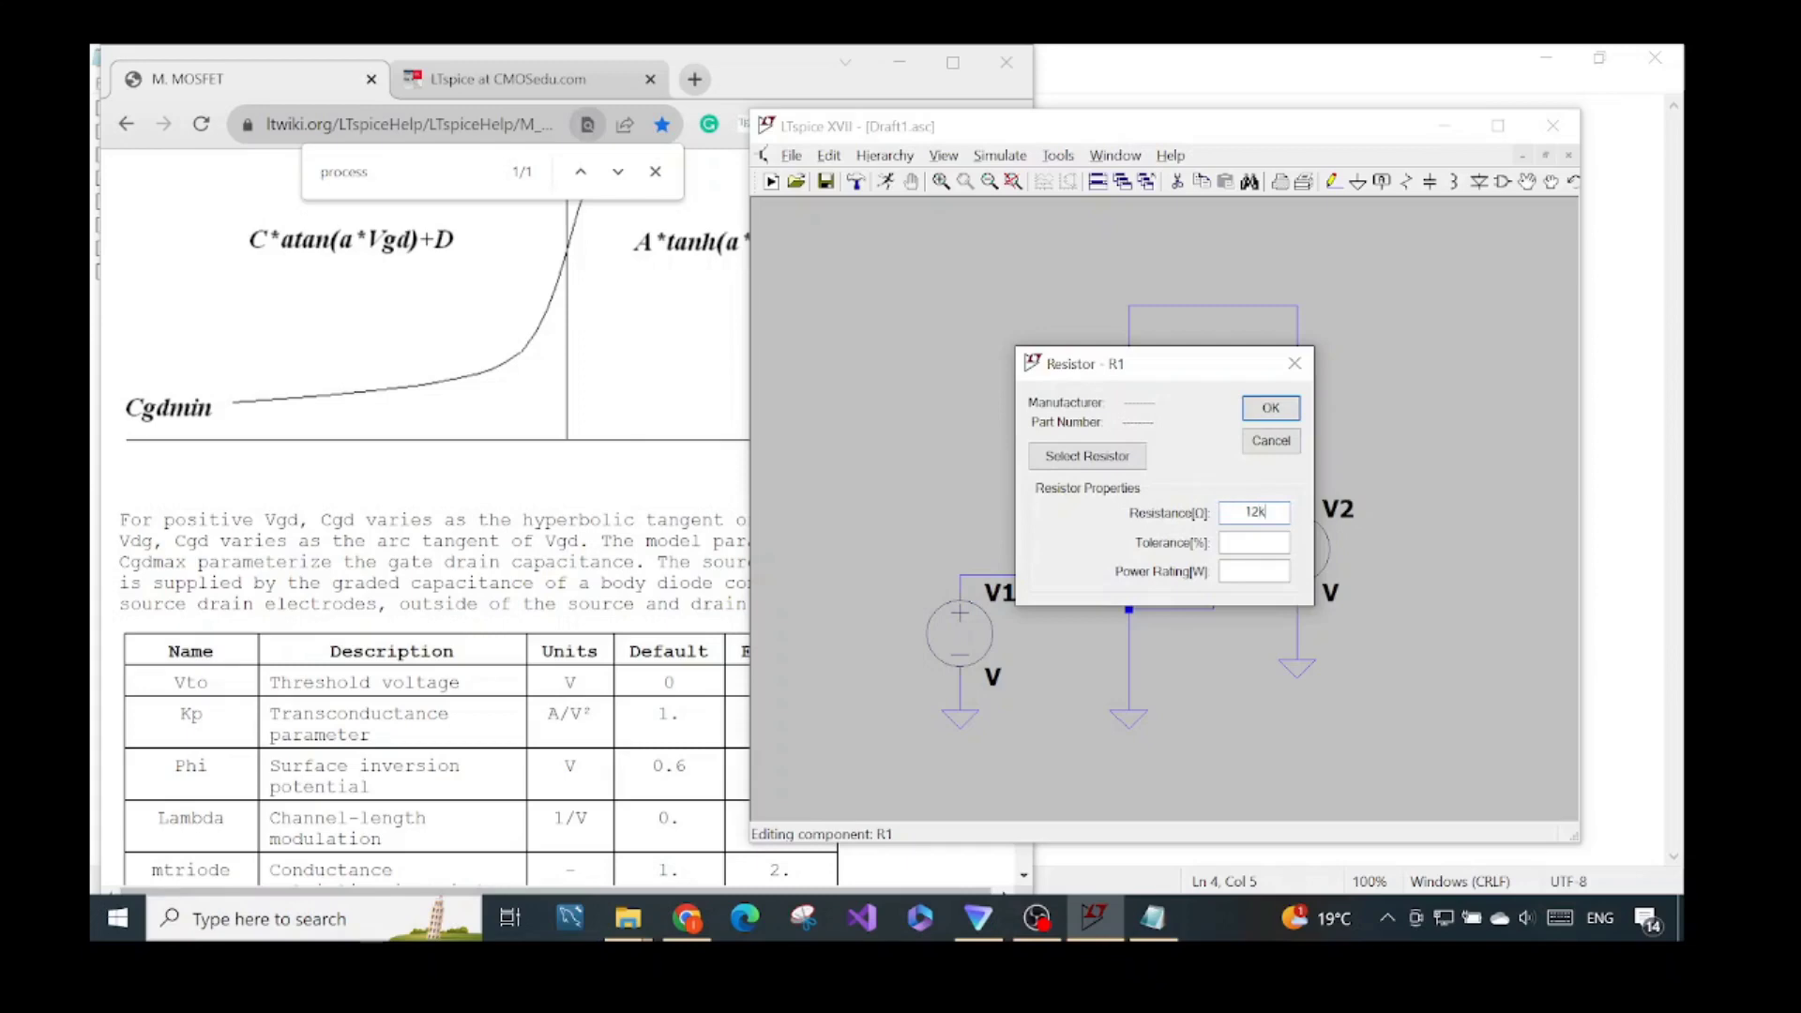
pyautogui.press('Return')
pyautogui.rightClick(960, 634)
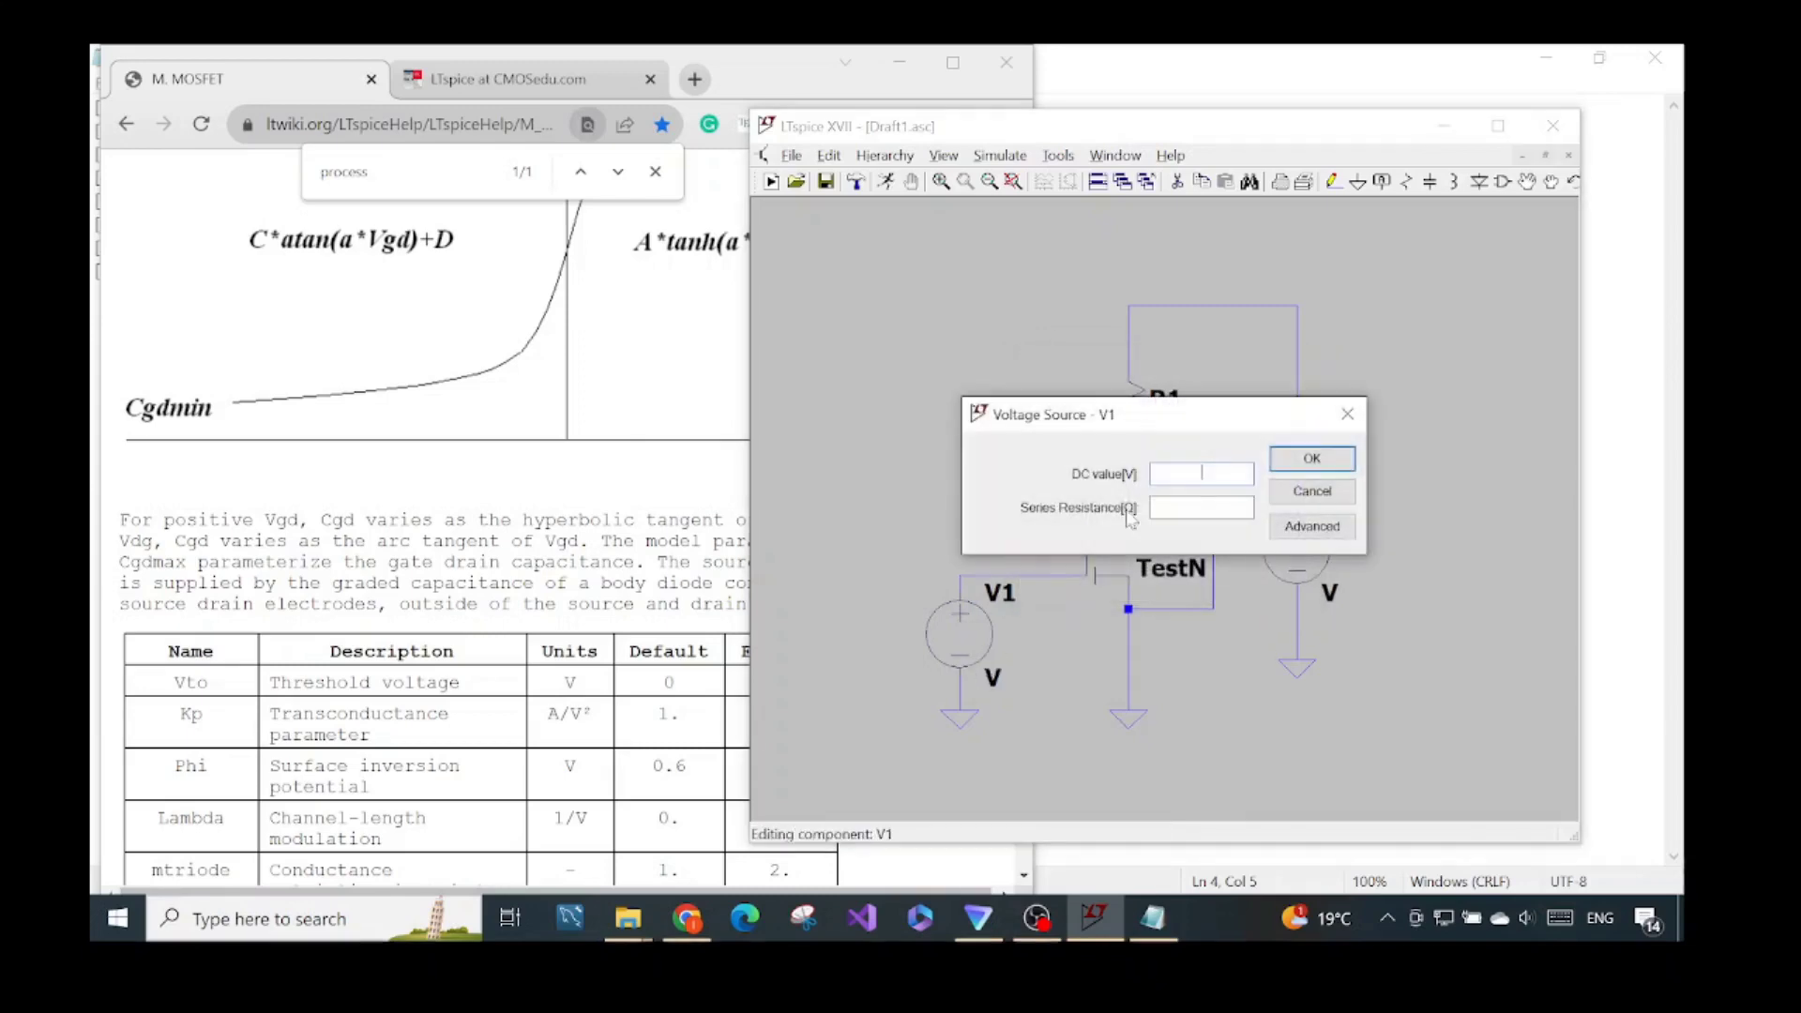
pyautogui.write('0.6')
pyautogui.press('Return')
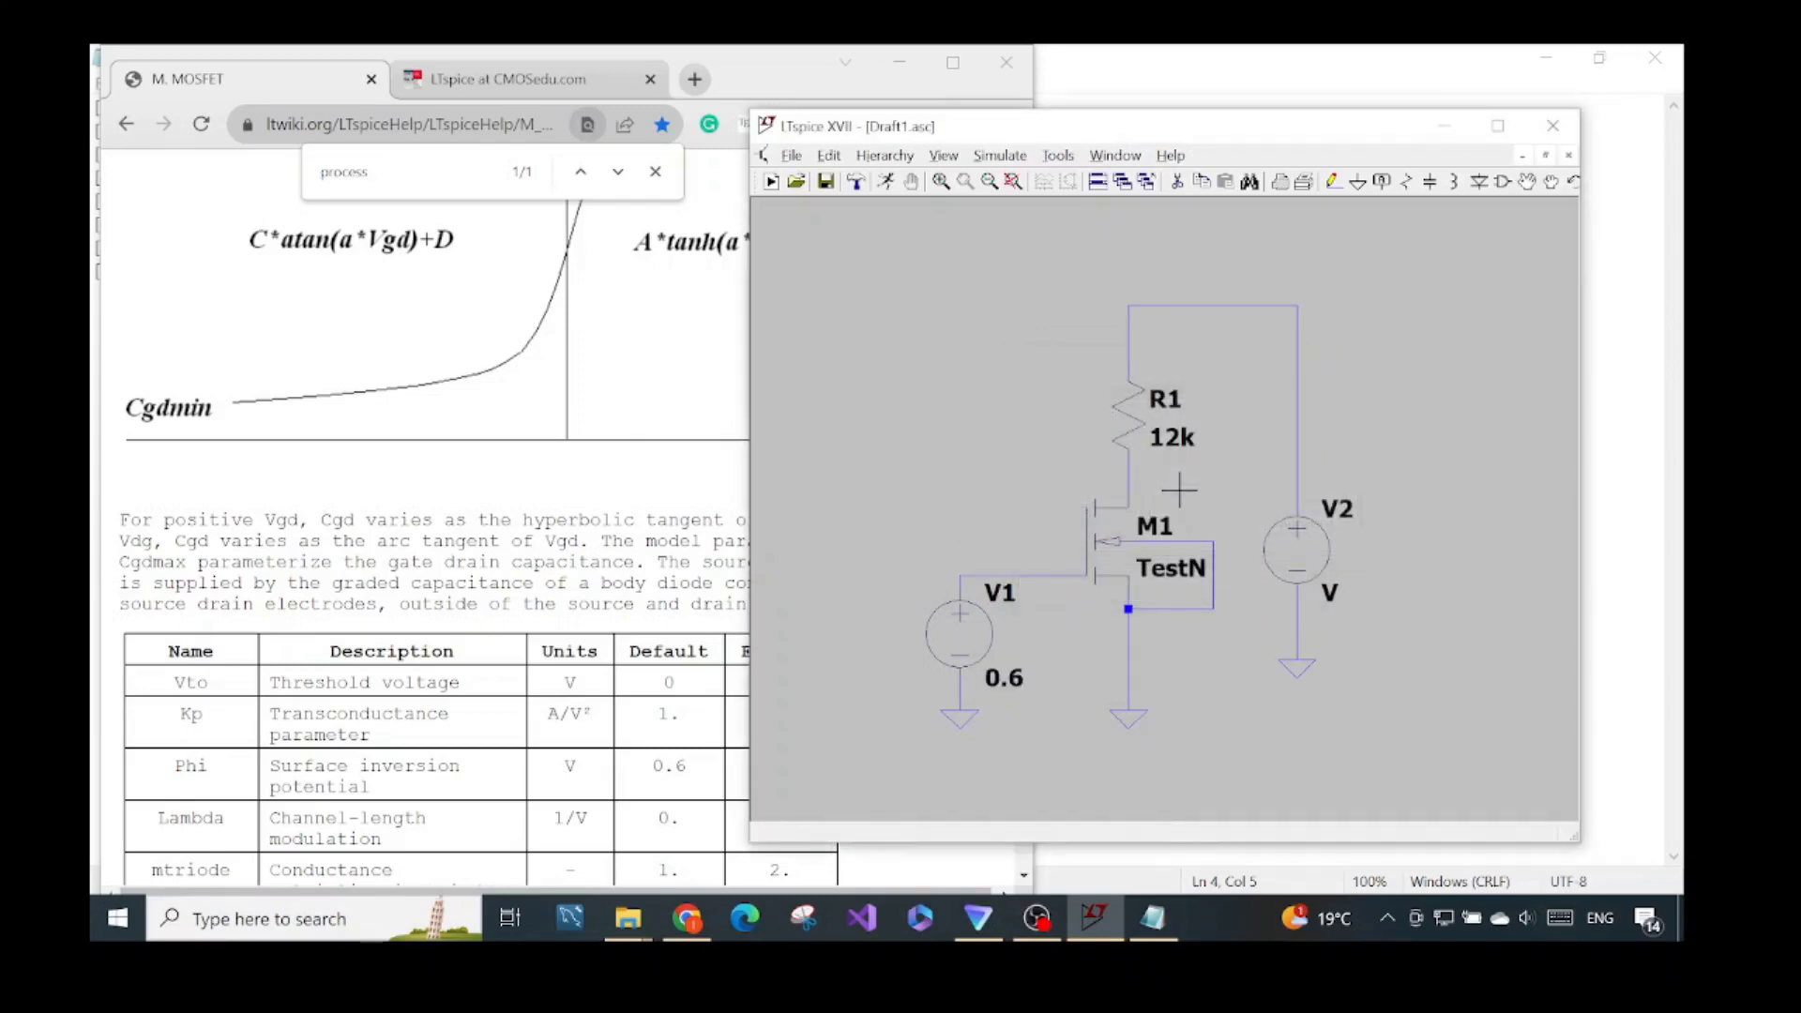
pyautogui.rightClick(1297, 555)
pyautogui.write('1.8')
pyautogui.press('Return')
# Step: Scroll the LTwiki MOSFET page to the top and highlight the monolithic MOSFET syntax and its parameters
pyautogui.scroll(-3, 314, 760)
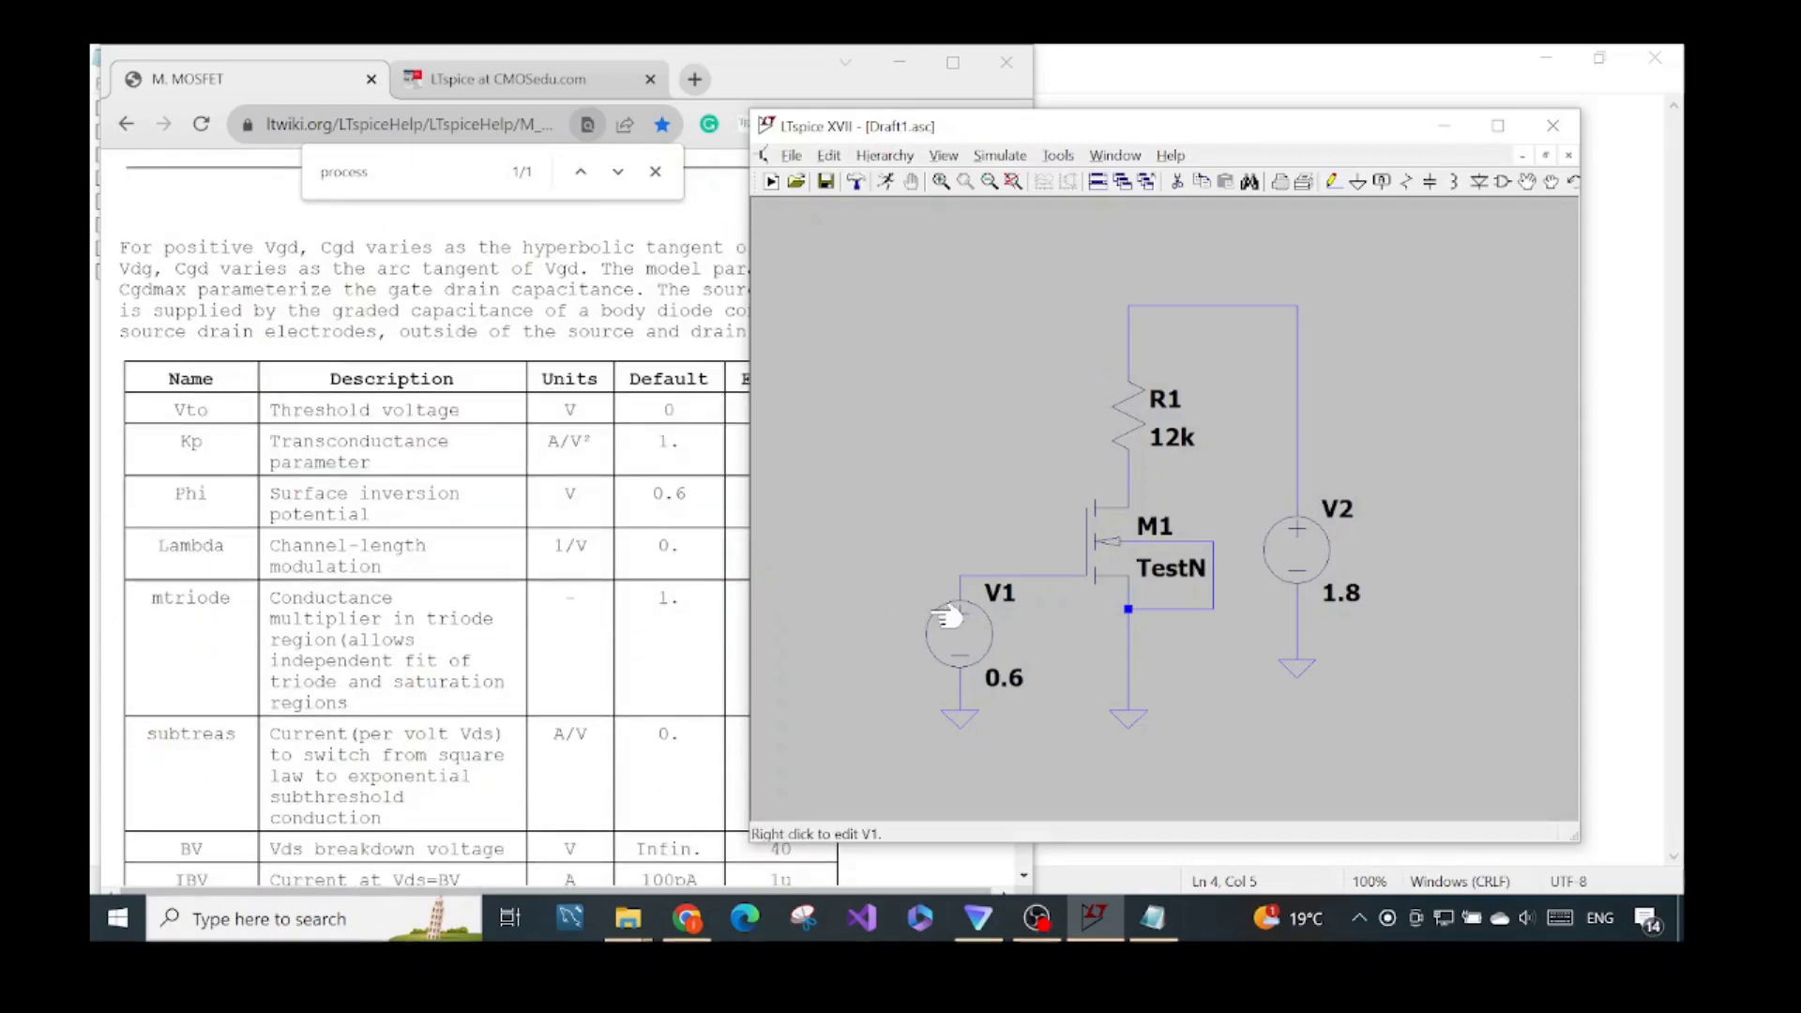
pyautogui.scroll(18, 491, 582)
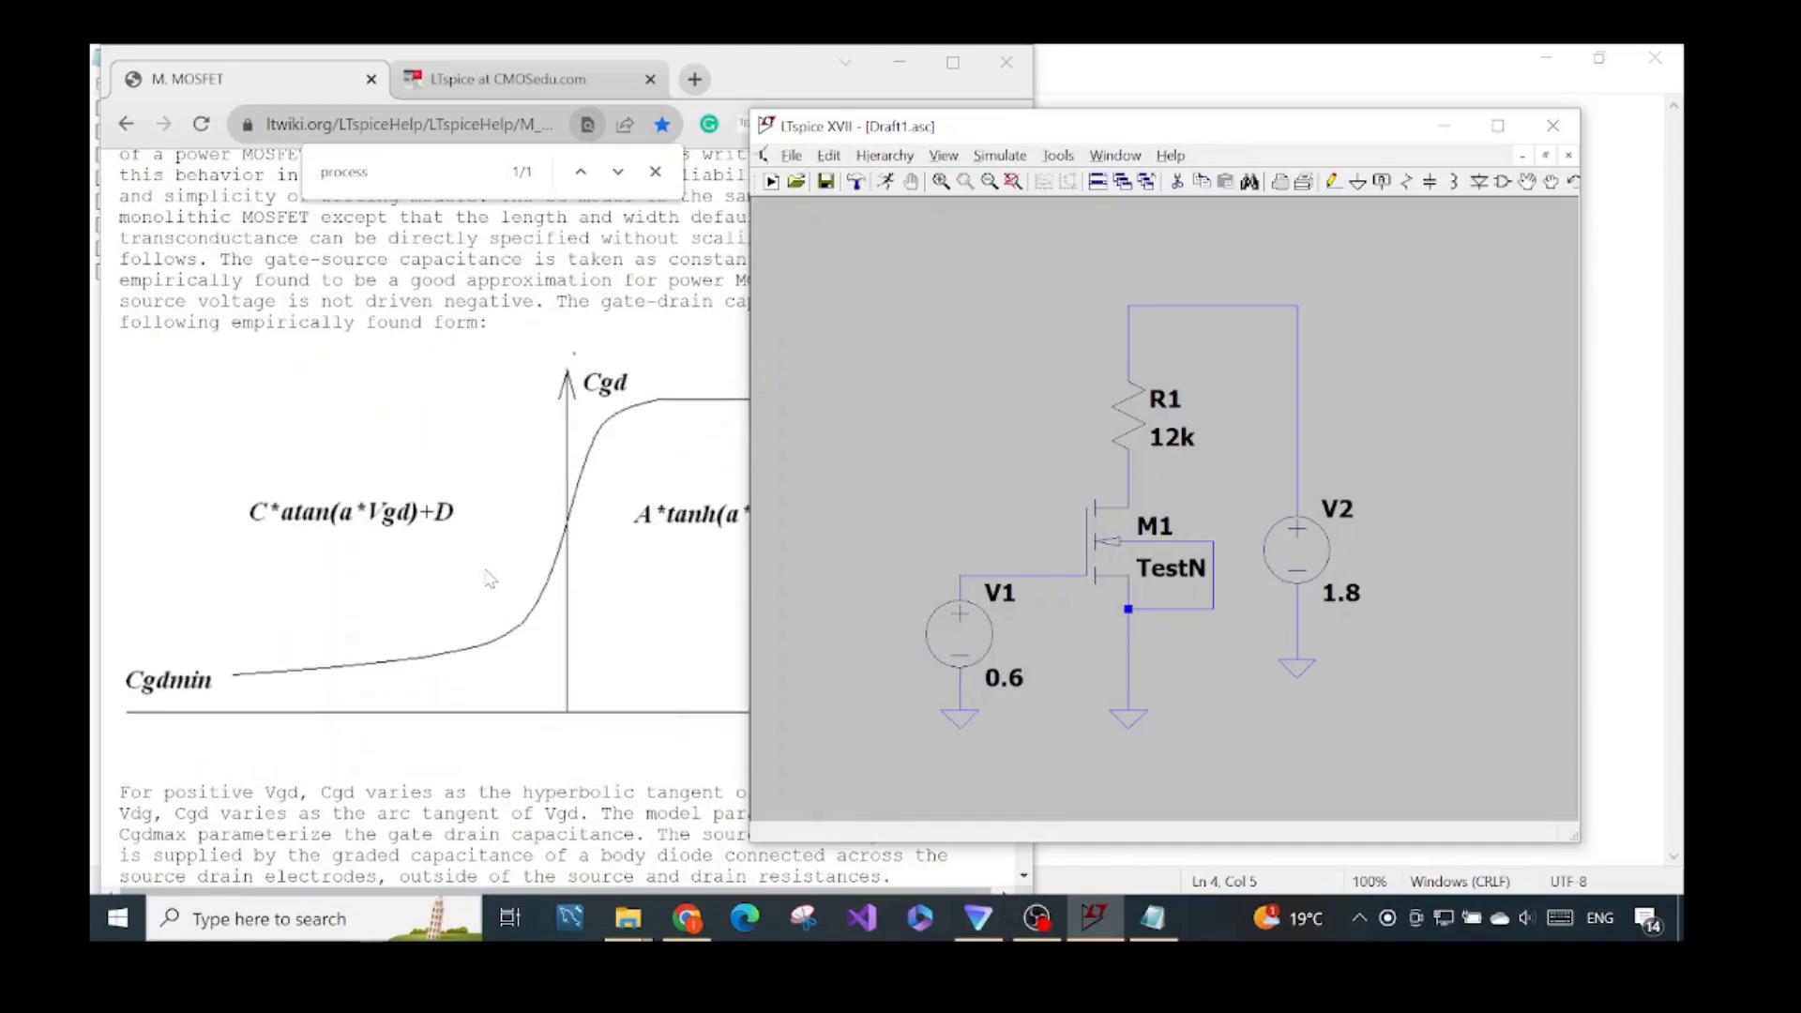
pyautogui.scroll(20, 490, 581)
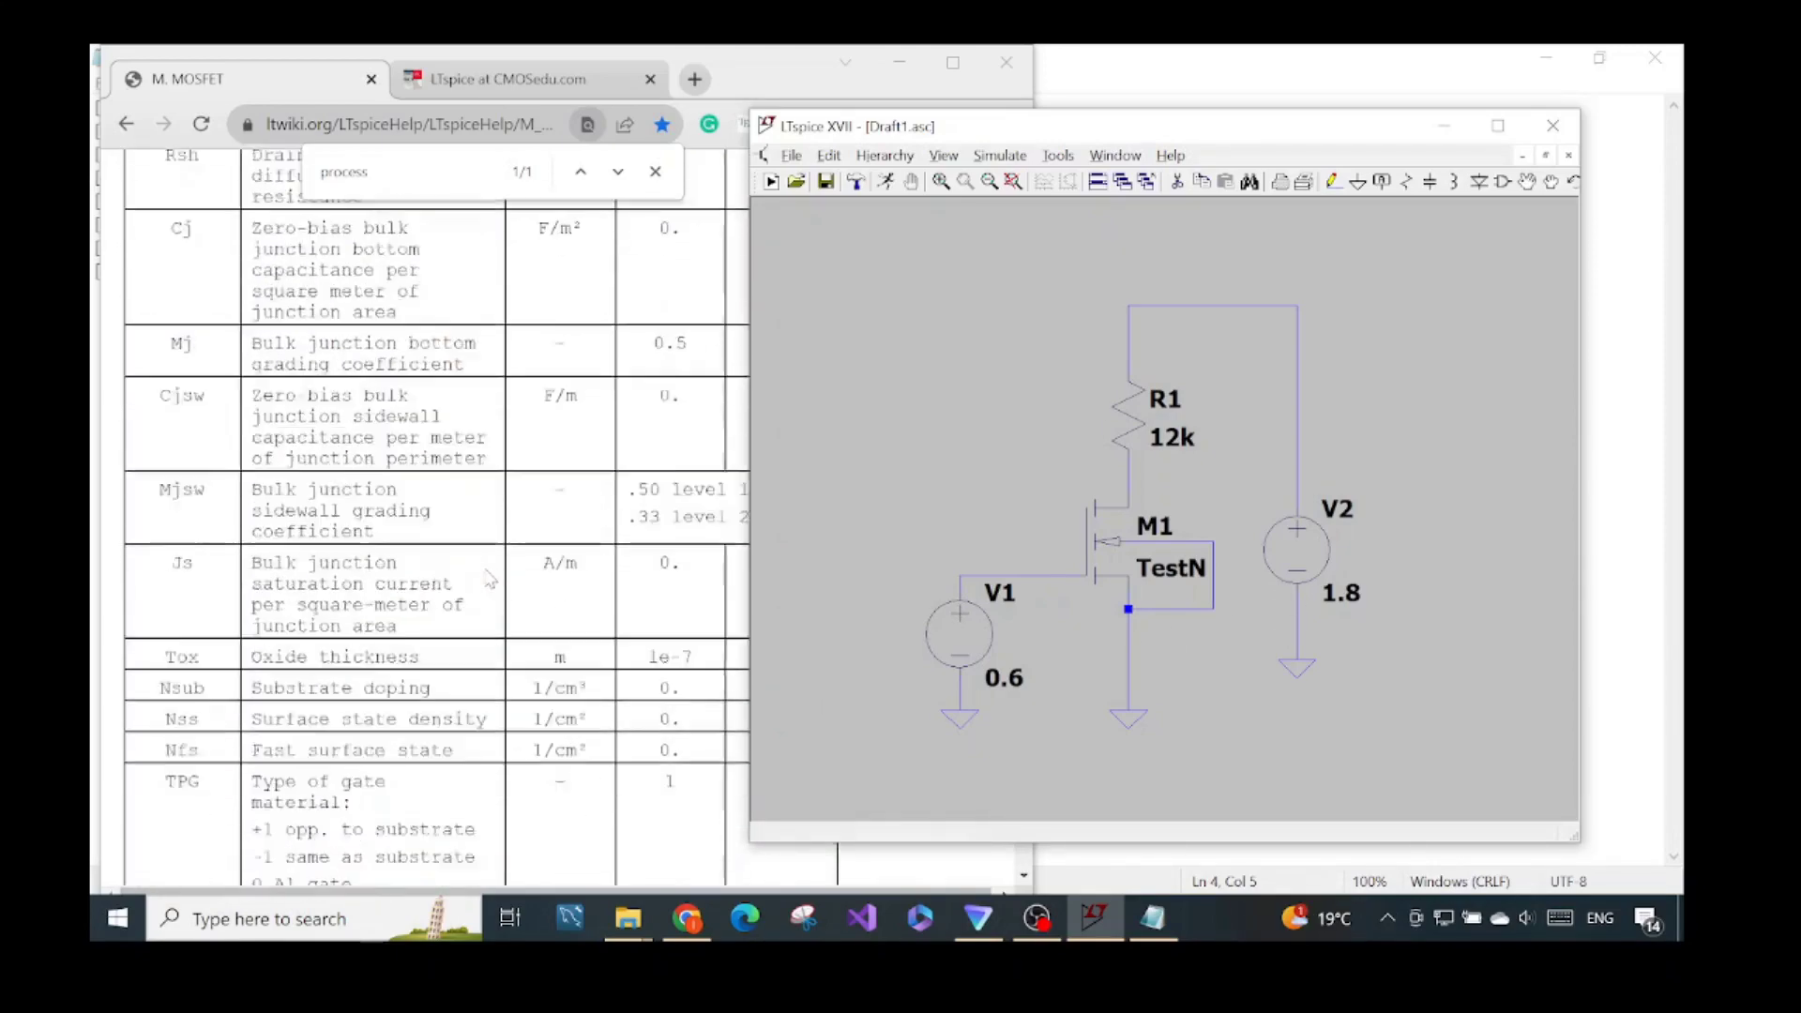
pyautogui.scroll(20, 490, 581)
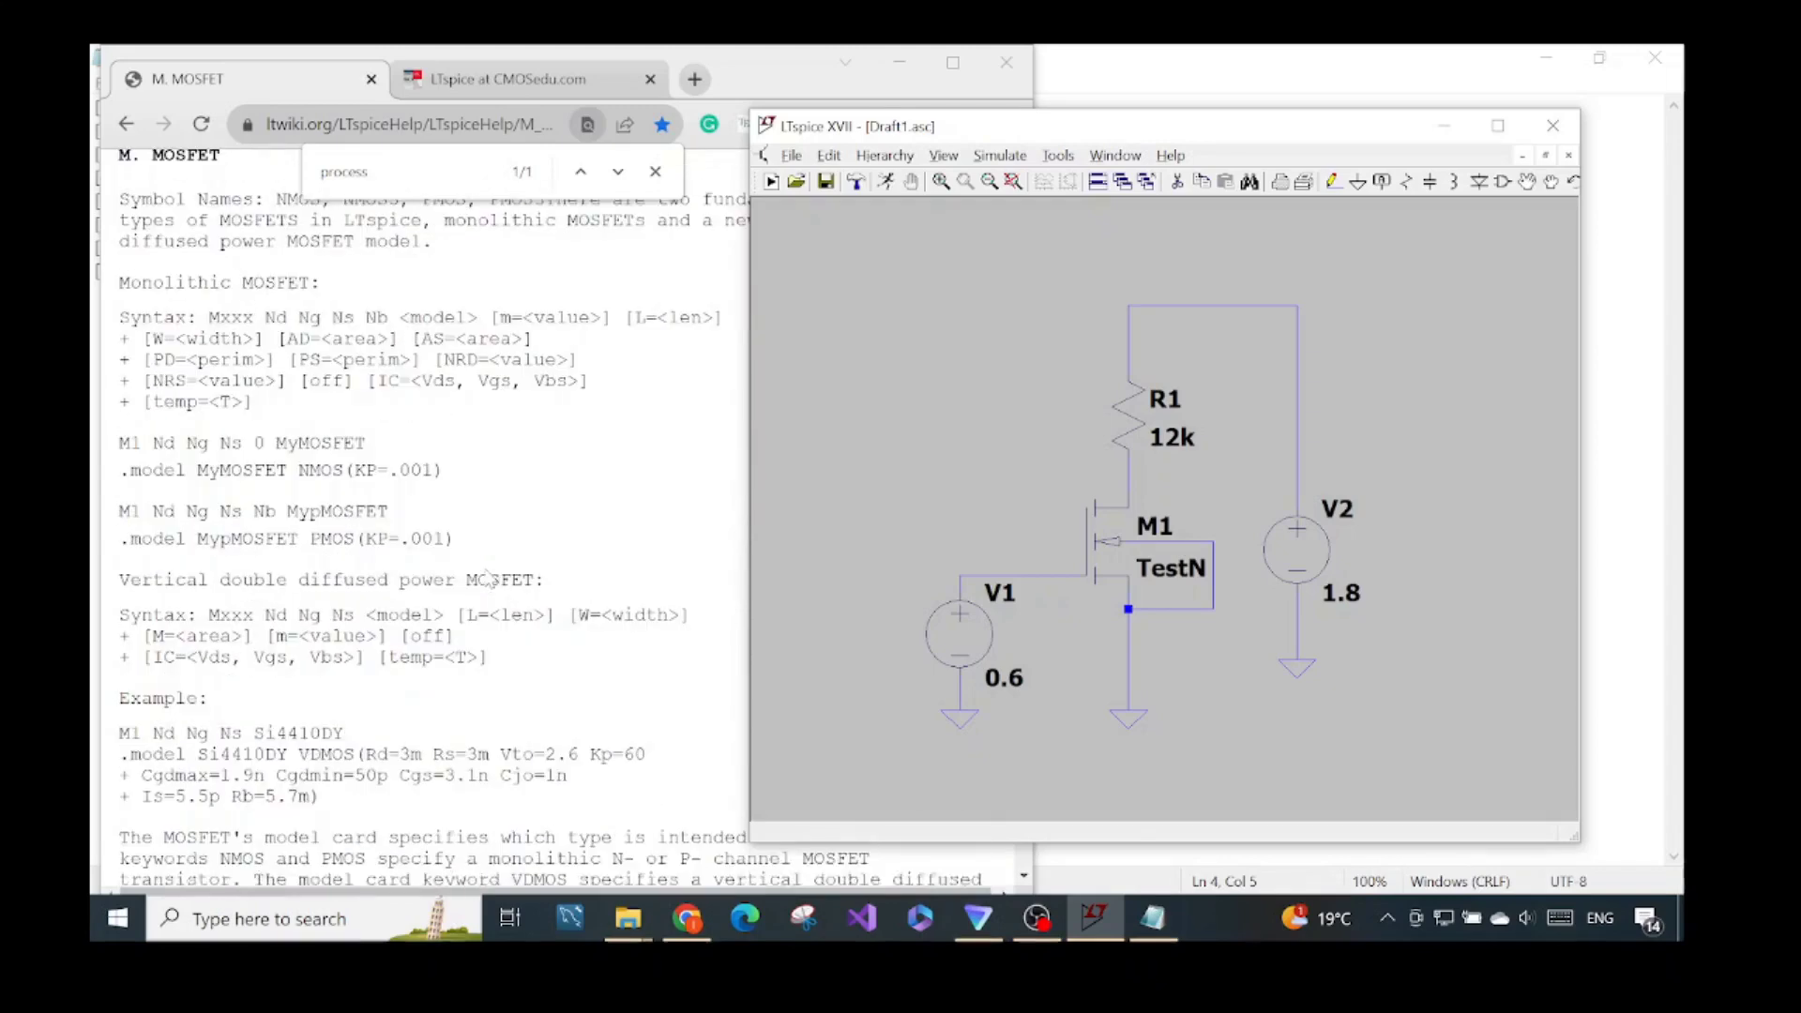
pyautogui.moveTo(129, 331); pyautogui.dragTo(722, 361)
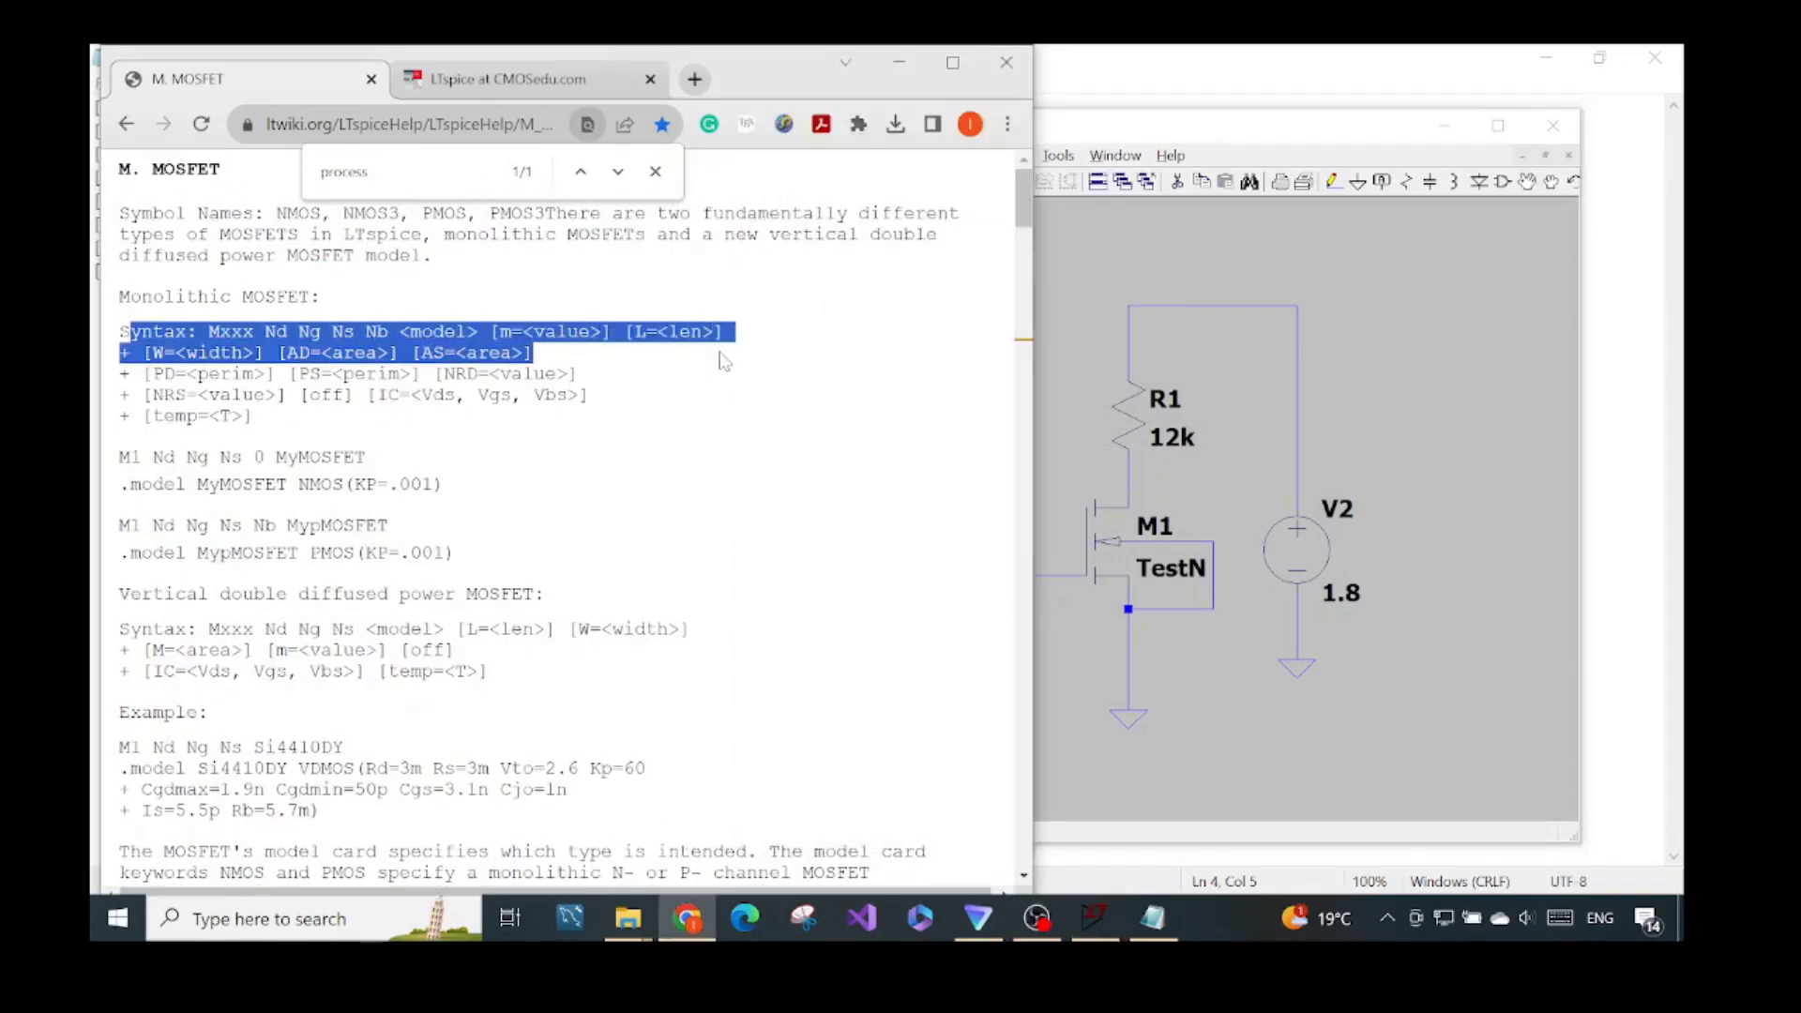
pyautogui.click(499, 330)
pyautogui.moveTo(210, 331); pyautogui.dragTo(477, 331)
pyautogui.click(400, 331)
pyautogui.moveTo(634, 331); pyautogui.dragTo(703, 331)
pyautogui.moveTo(165, 352); pyautogui.dragTo(390, 432)
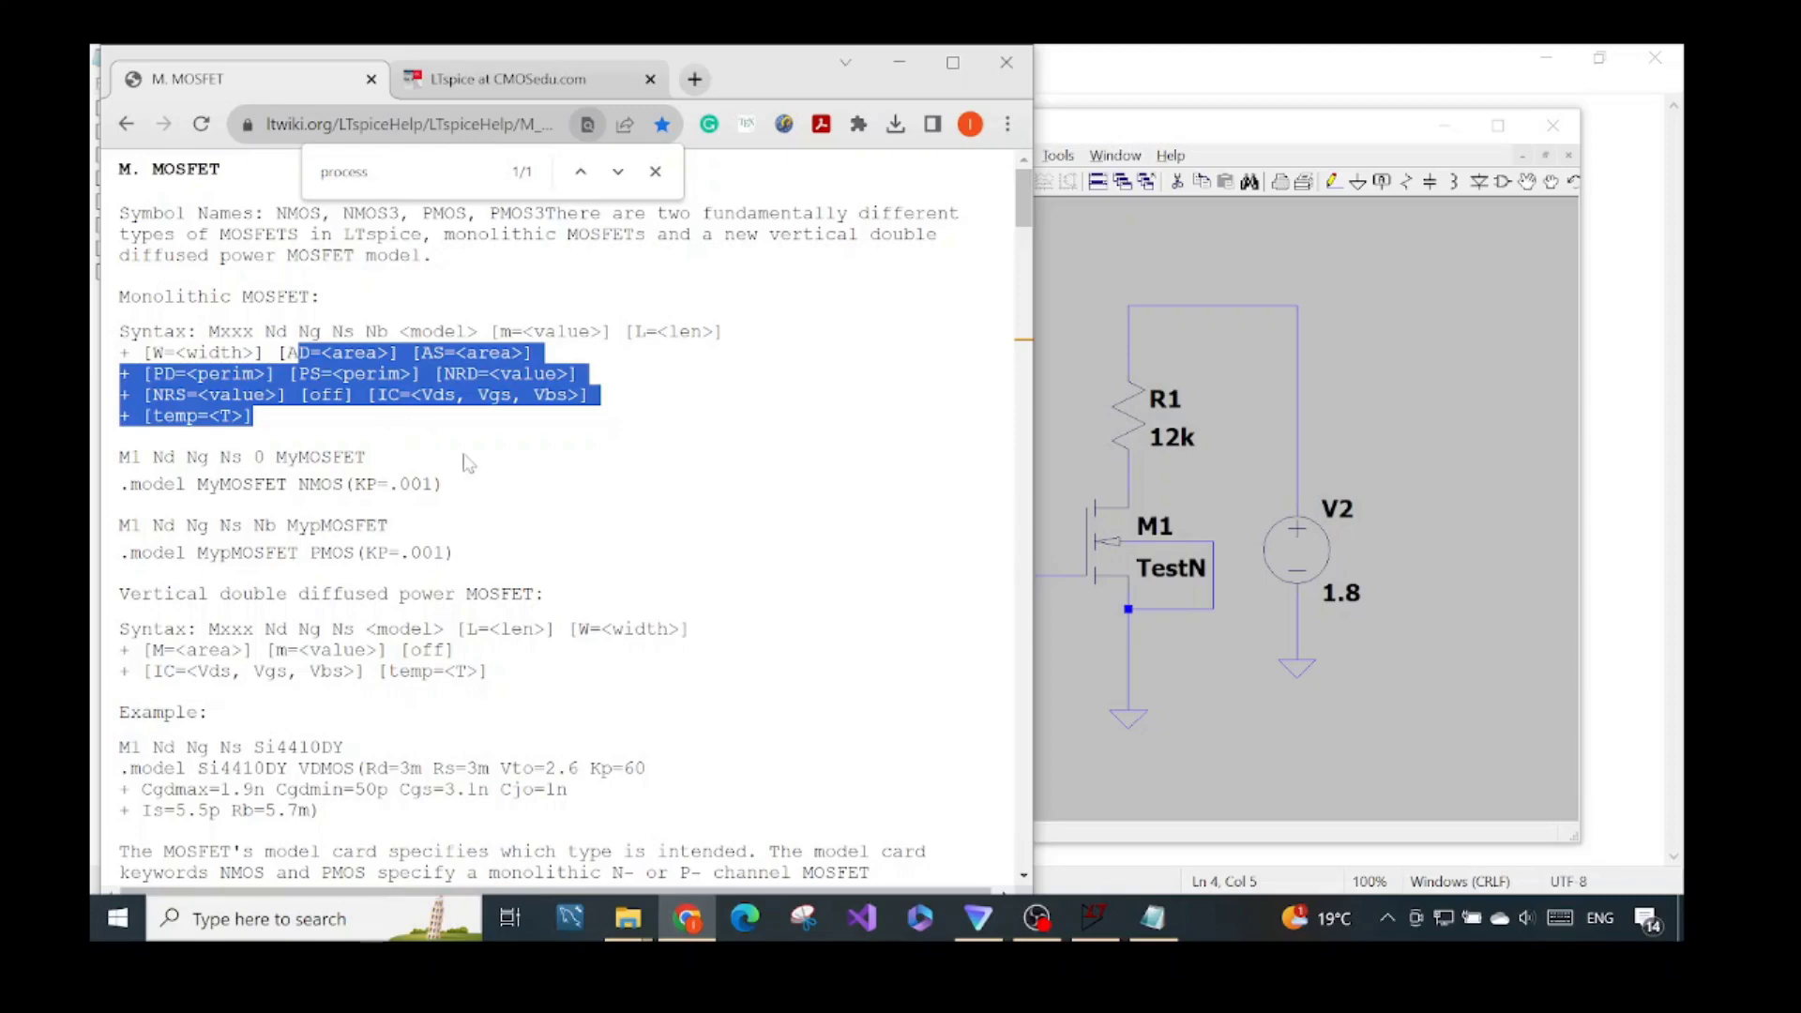
# Step: Select the example .model MyMOSFET NMOS(KP=.001) line, then go back to the LTspice schematic
pyautogui.scroll(-5, 487, 506)
pyautogui.moveTo(120, 413); pyautogui.dragTo(390, 767)
pyautogui.scroll(5, 389, 767)
pyautogui.moveTo(443, 484); pyautogui.dragTo(120, 484)
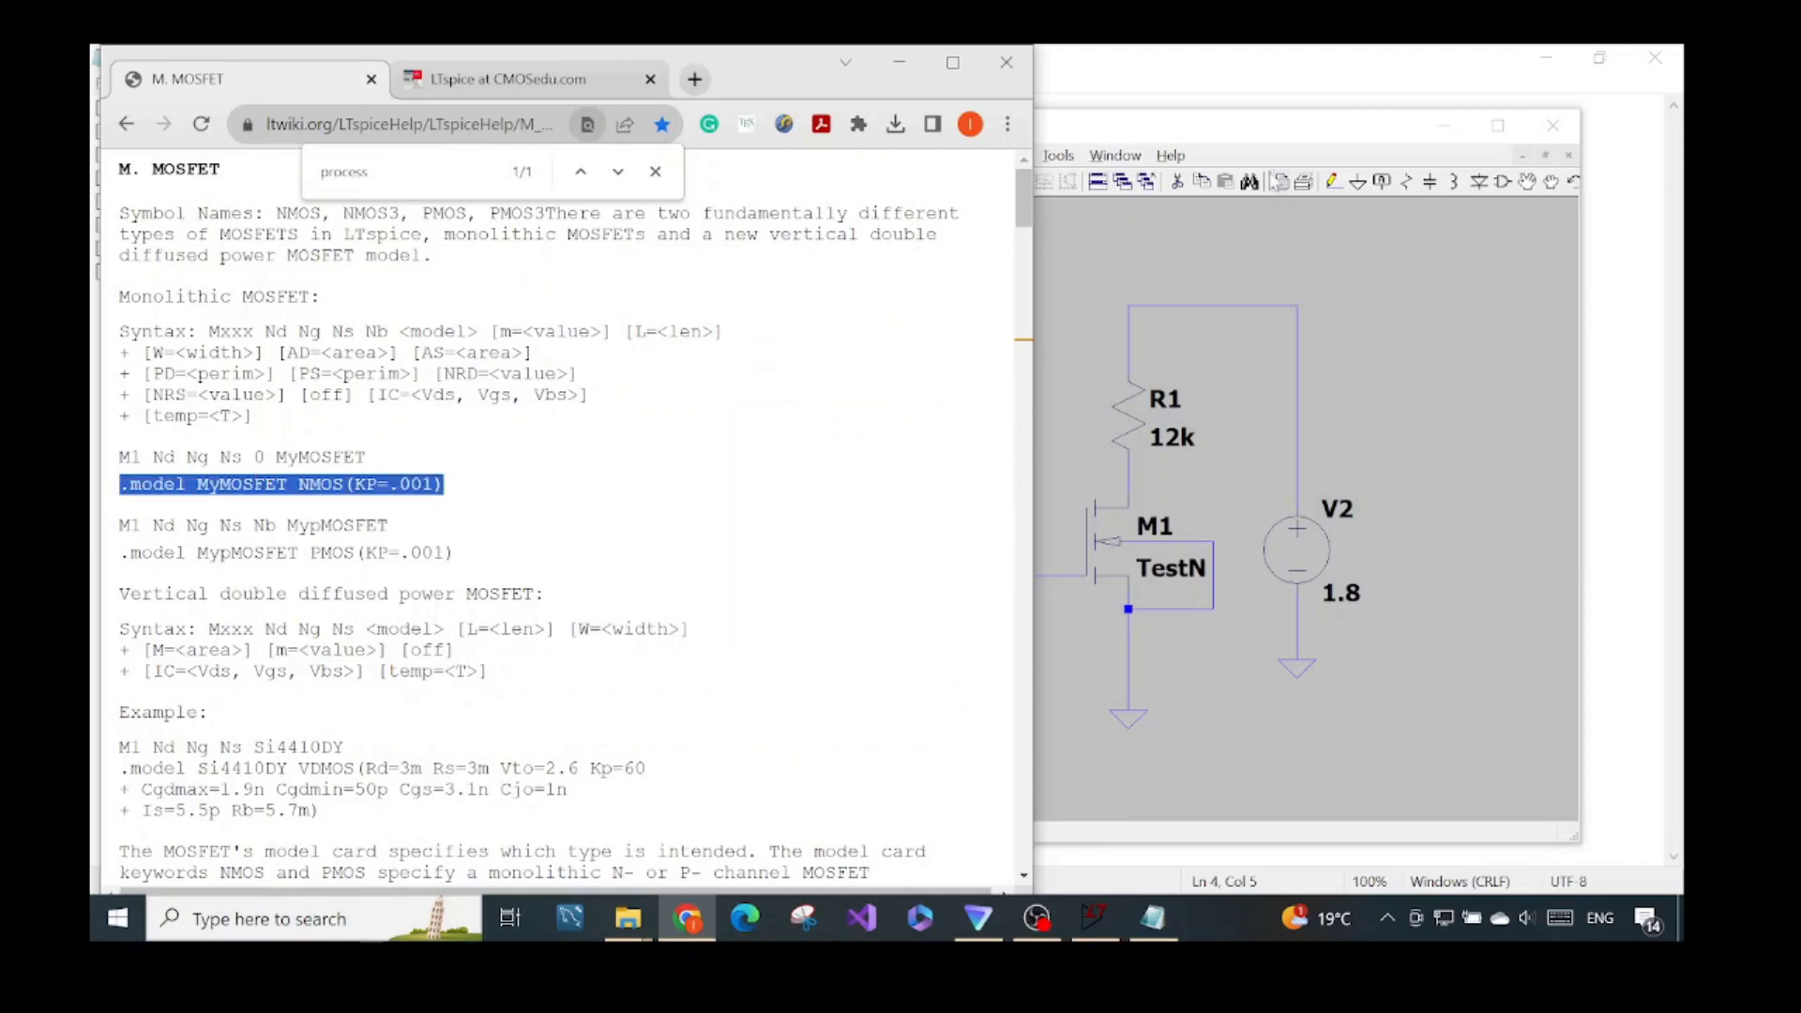
pyautogui.click(1276, 131)
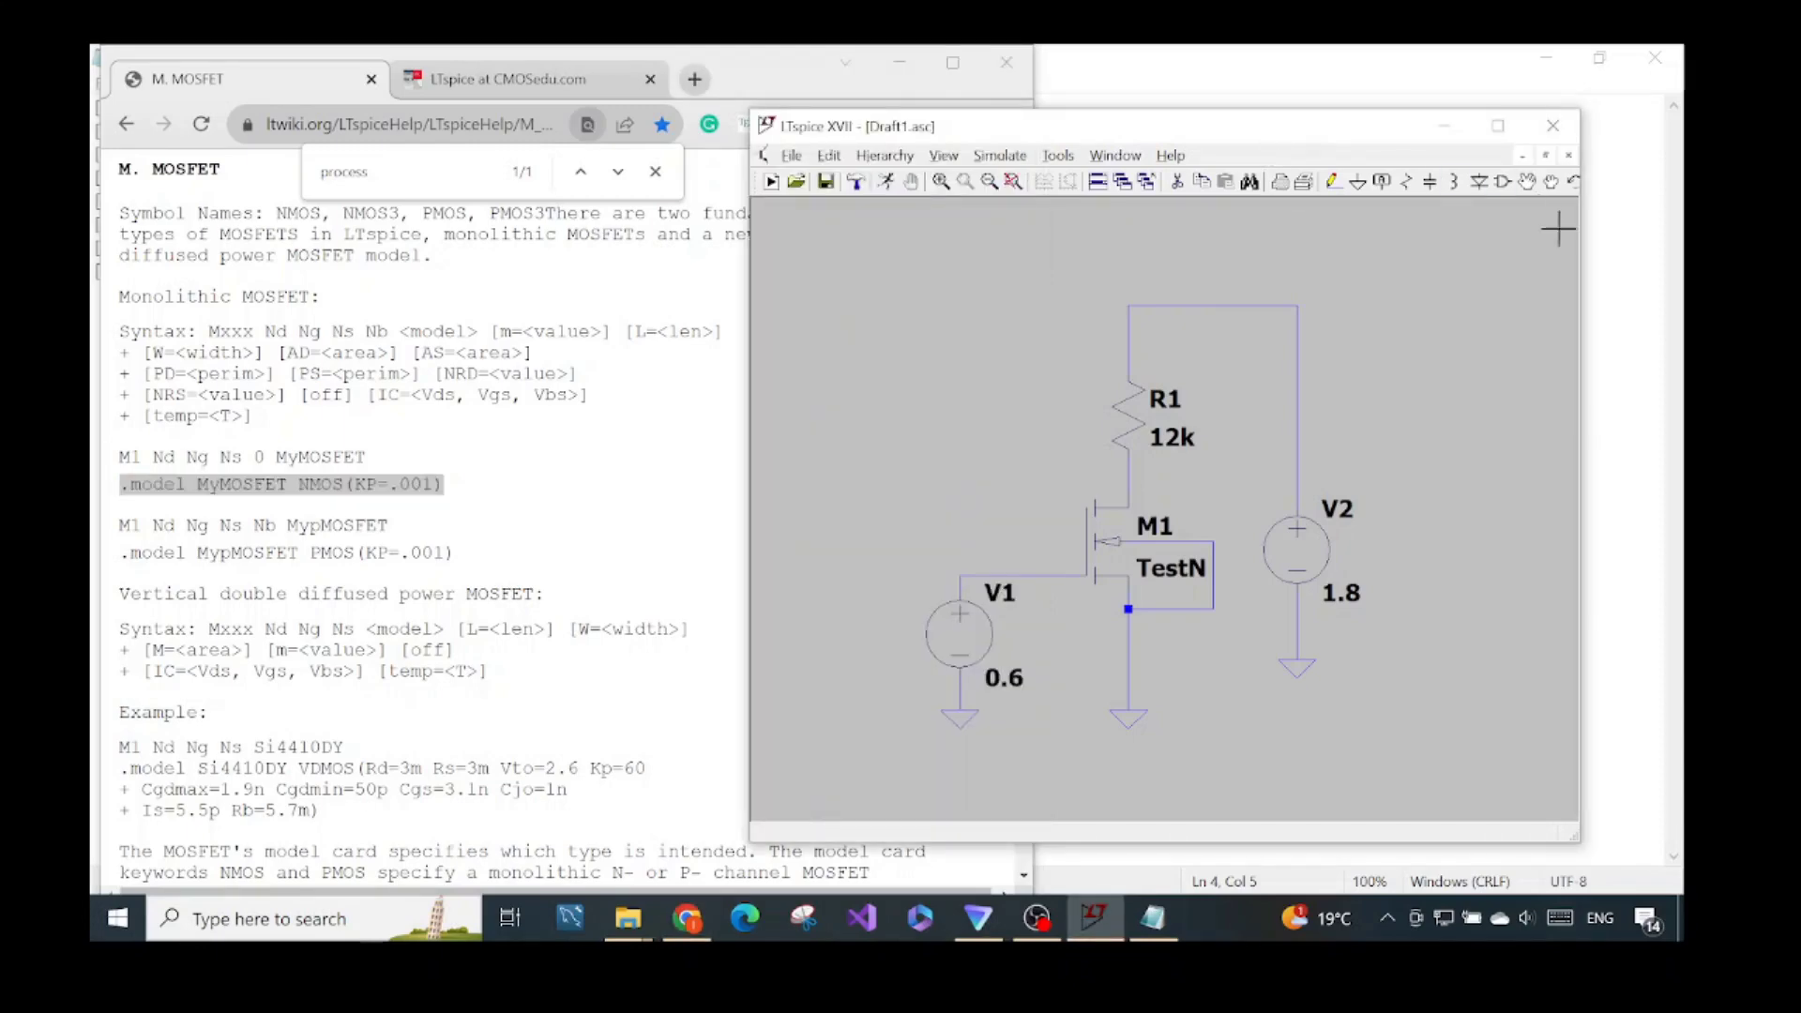
# Step: Start a SPICE directive and paste the example .model MyMOSFET NMOS(KP=.001) line into it
pyautogui.rightClick(920, 311)
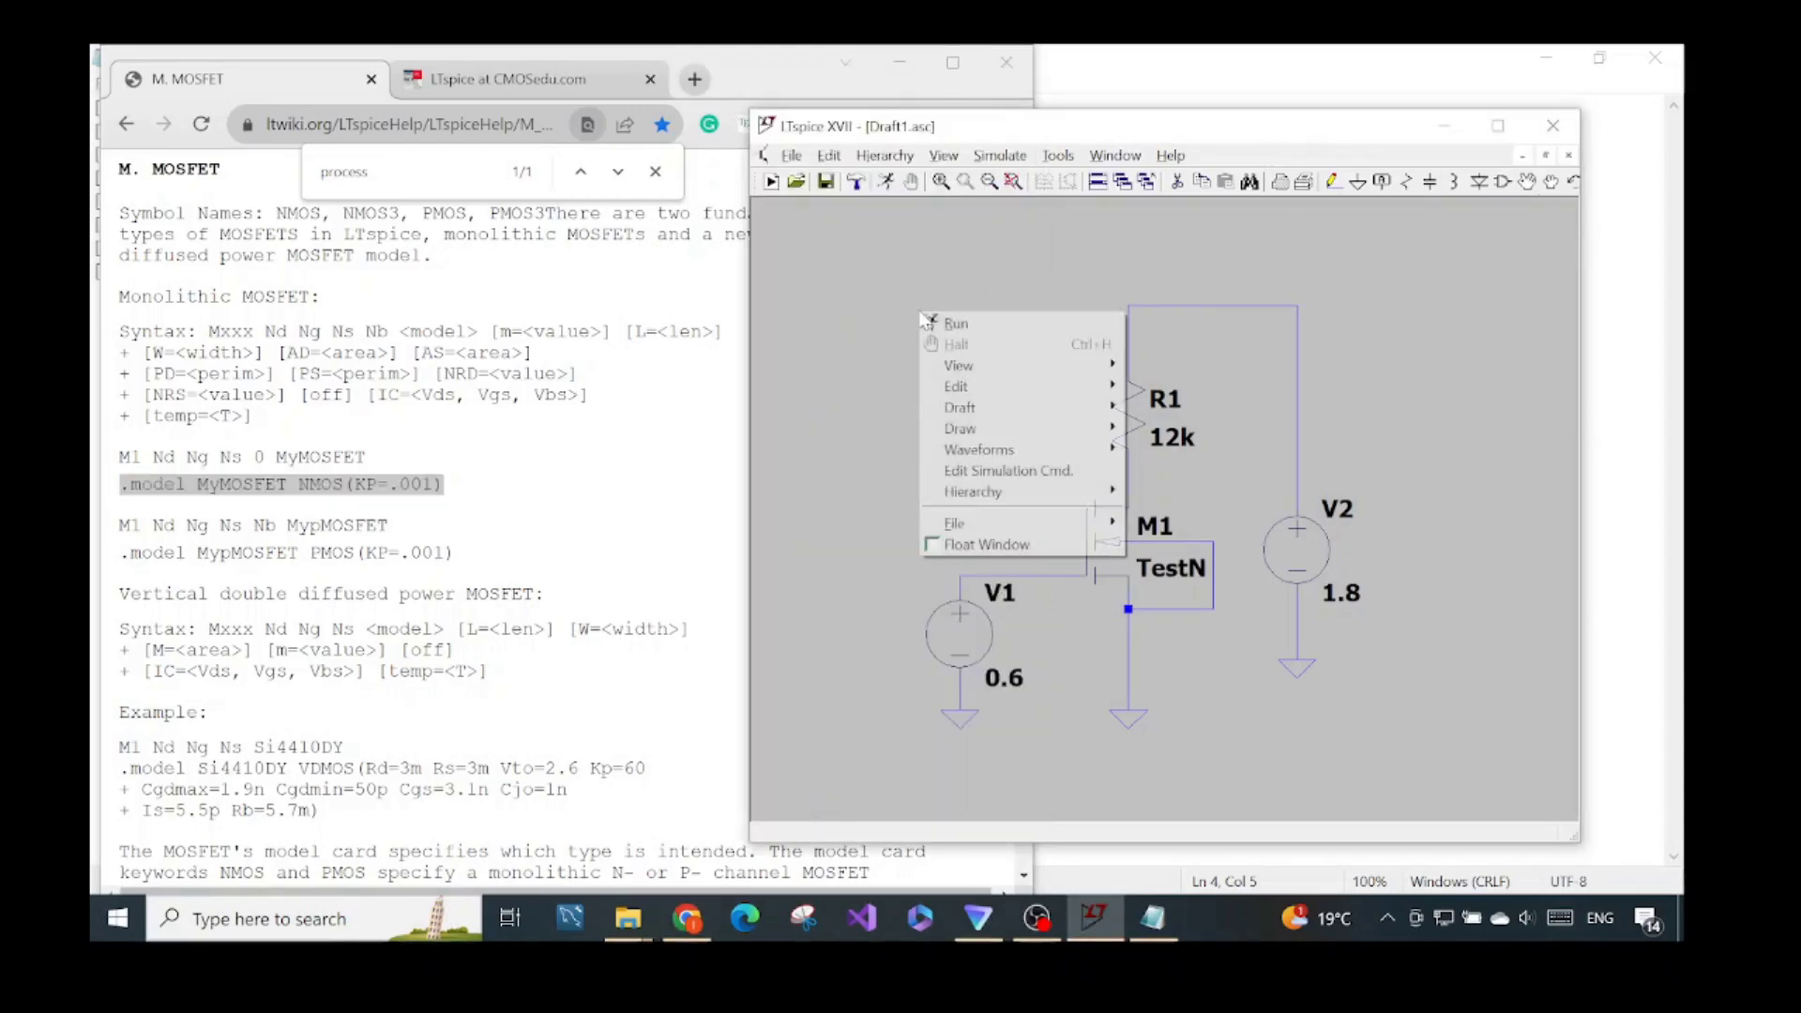
pyautogui.moveTo(1017, 386)
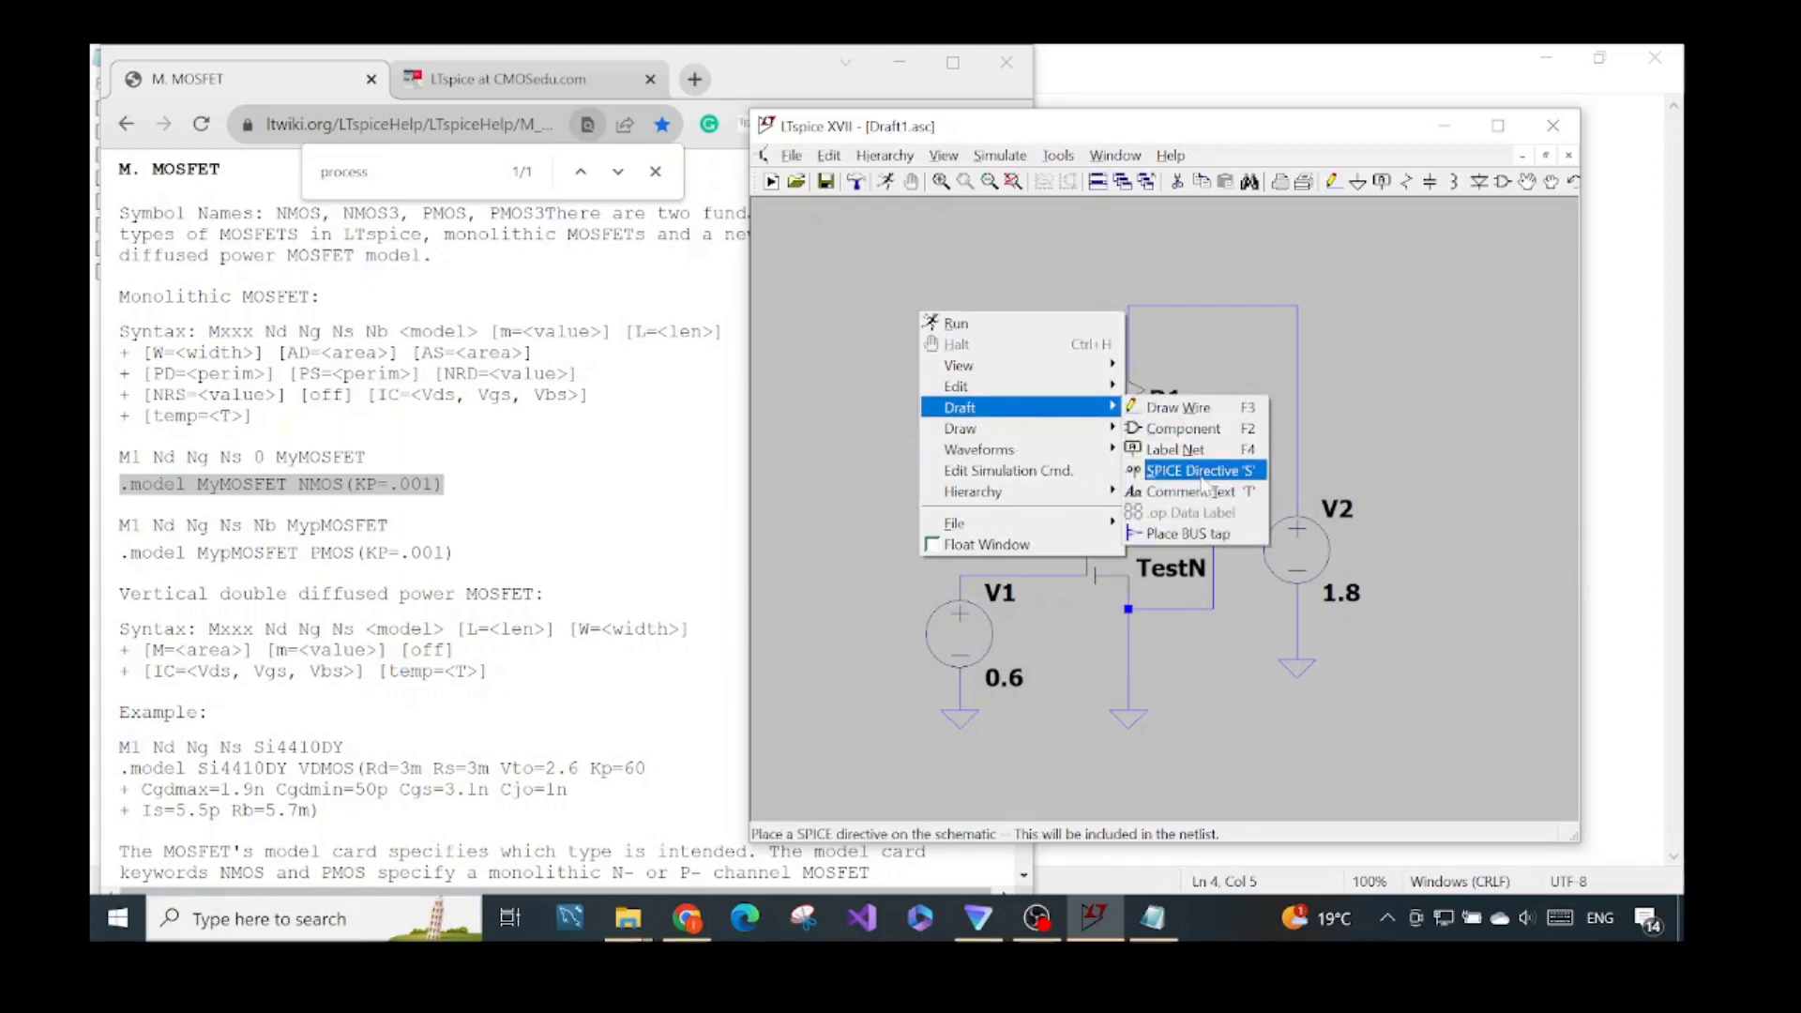
pyautogui.click(1201, 471)
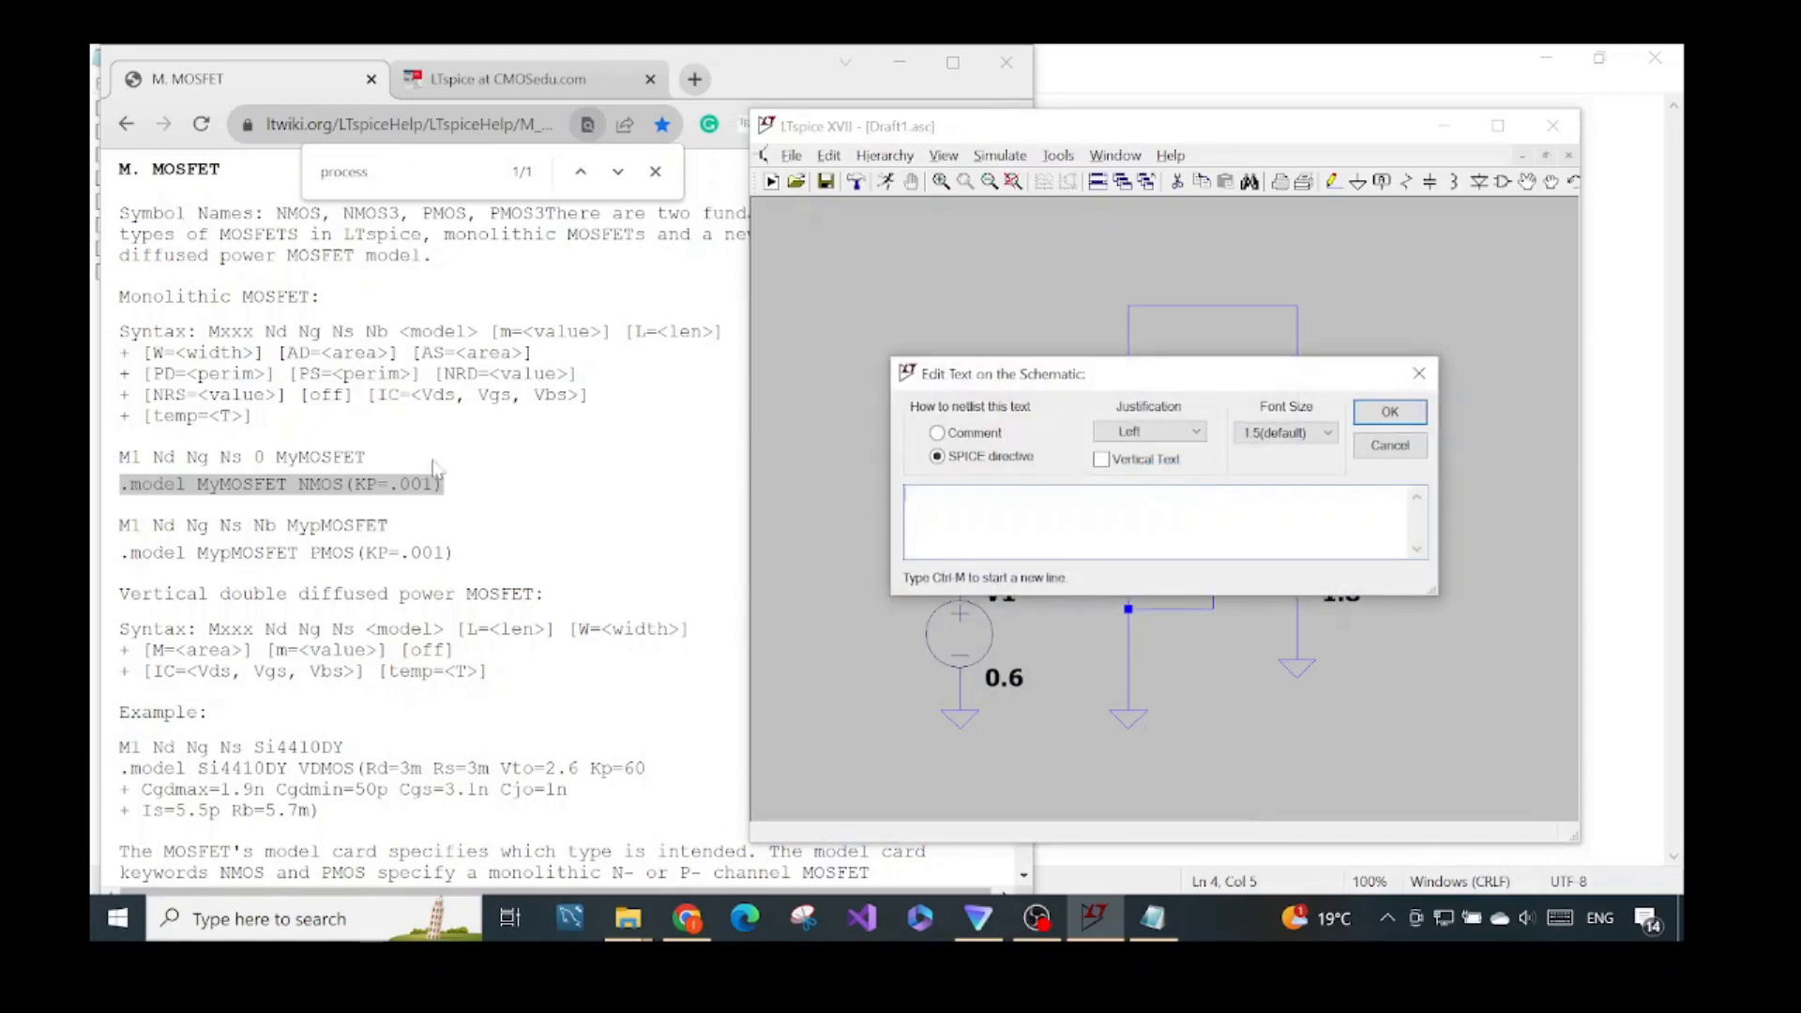
pyautogui.click(448, 486)
pyautogui.moveTo(449, 486); pyautogui.dragTo(93, 486)
pyautogui.hotkey('ctrl', 'c')
pyautogui.click(1037, 518)
pyautogui.hotkey('ctrl', 'v')
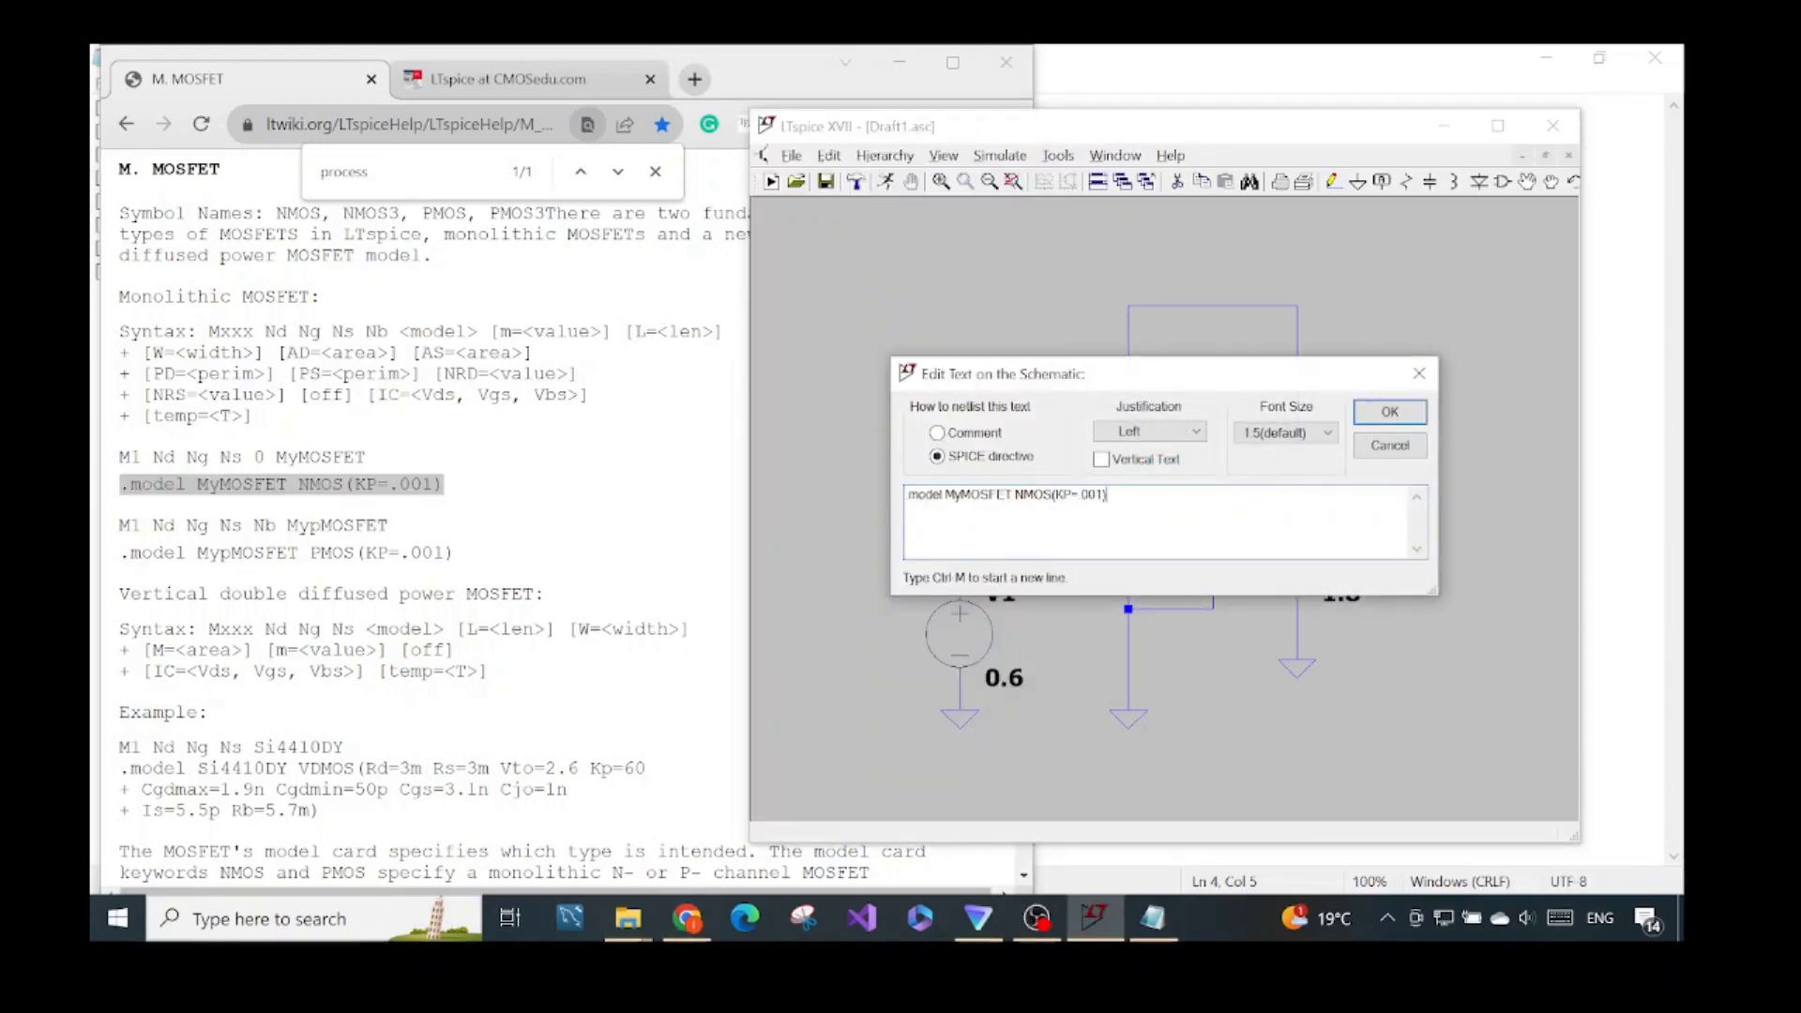
# Step: Edit the directive to .model TestN NMOS(KP=349u vto=0.4) and place it below the circuit
pyautogui.moveTo(1079, 375); pyautogui.dragTo(1032, 631)
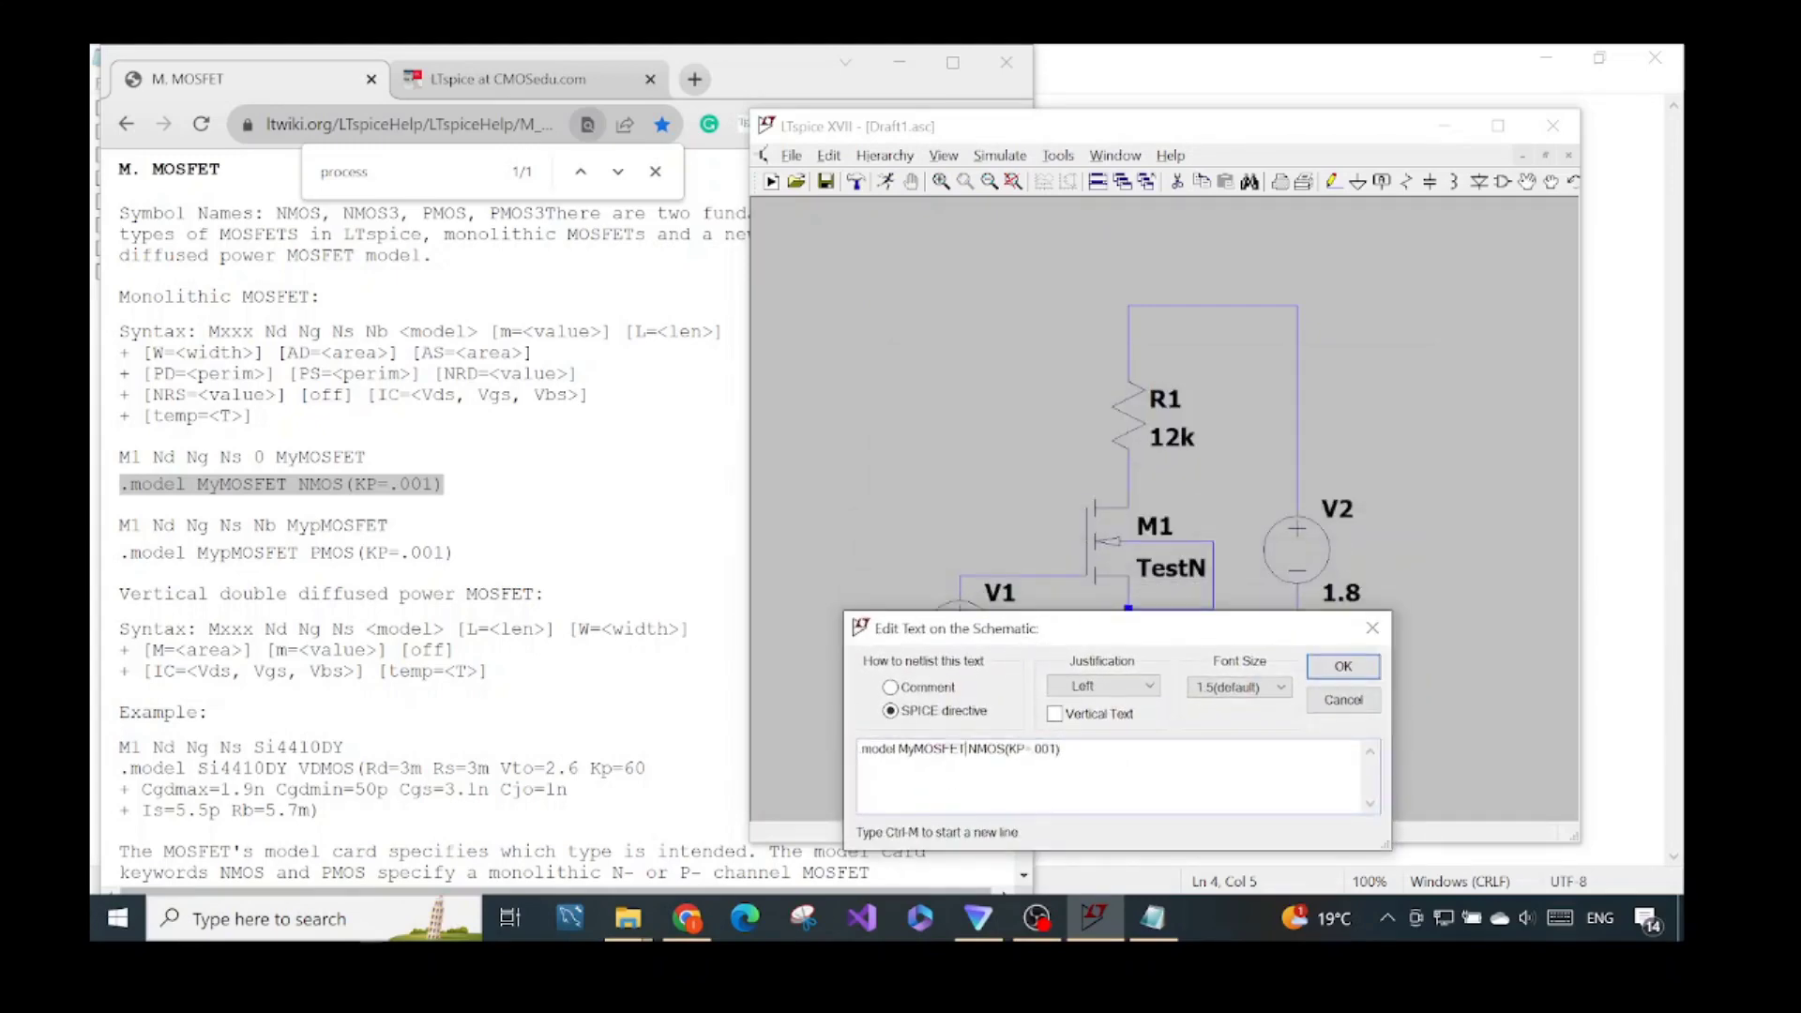
pyautogui.press('BackSpace')
pyautogui.press('BackSpace')
pyautogui.press('BackSpace')
pyautogui.press('BackSpace')
pyautogui.press('BackSpace')
pyautogui.press('BackSpace')
pyautogui.press('BackSpace')
pyautogui.press('BackSpace')
pyautogui.write('TestN')
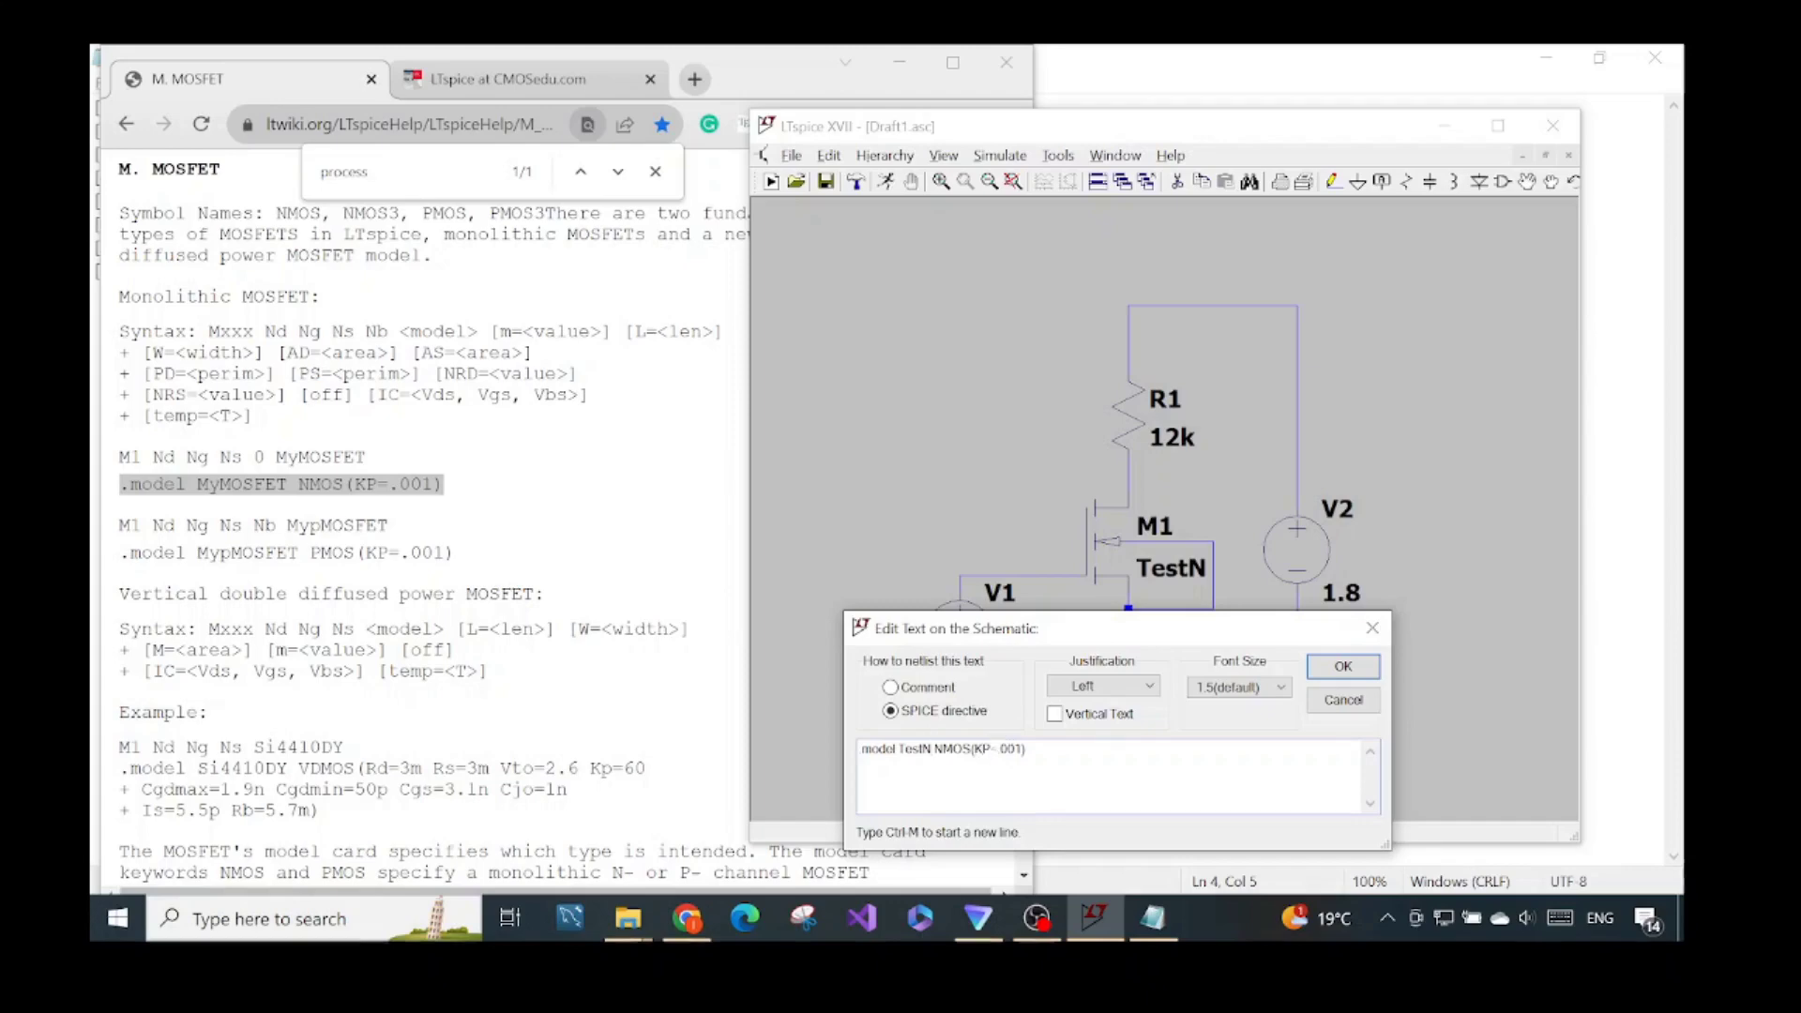
pyautogui.hotkey('shift', 'Right')
pyautogui.hotkey('shift', 'Right')
pyautogui.hotkey('shift', 'Right')
pyautogui.hotkey('shift', 'Right')
pyautogui.click(1016, 749)
pyautogui.press('BackSpace')
pyautogui.press('BackSpace')
pyautogui.press('BackSpace')
pyautogui.press('BackSpace')
pyautogui.write('349u')
pyautogui.write('vt')
pyautogui.press('Return')
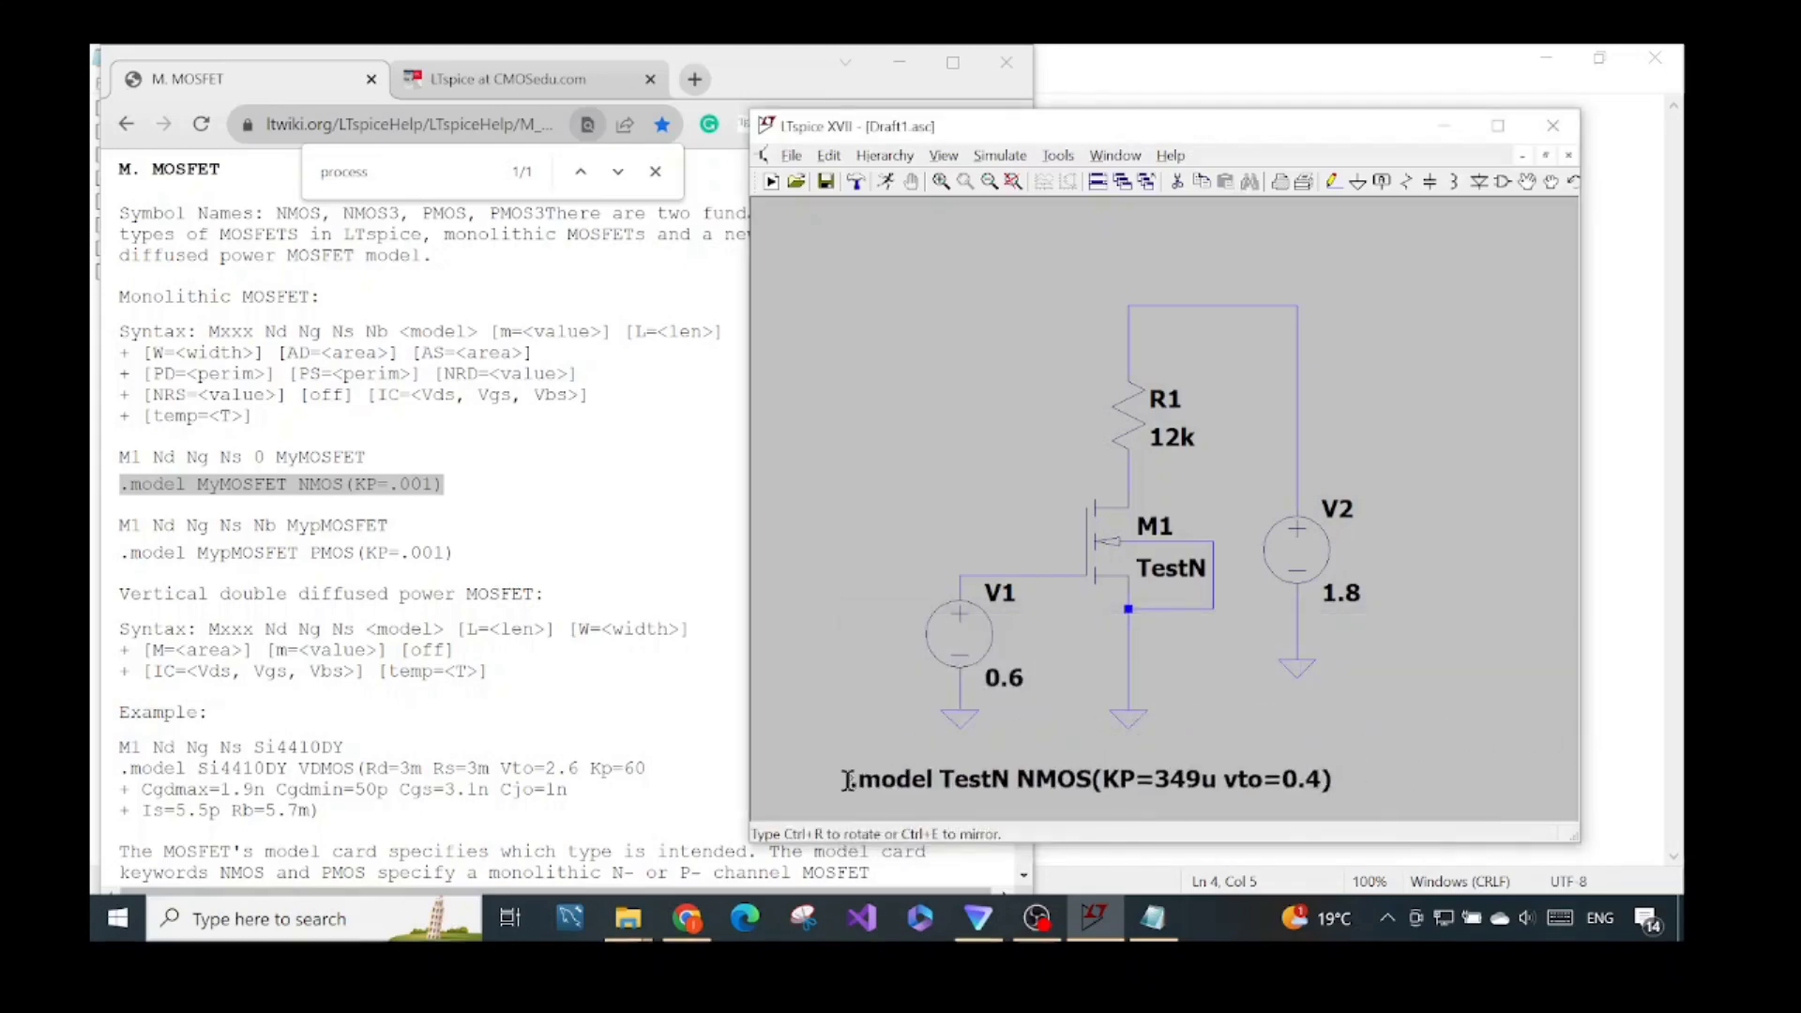
pyautogui.click(910, 770)
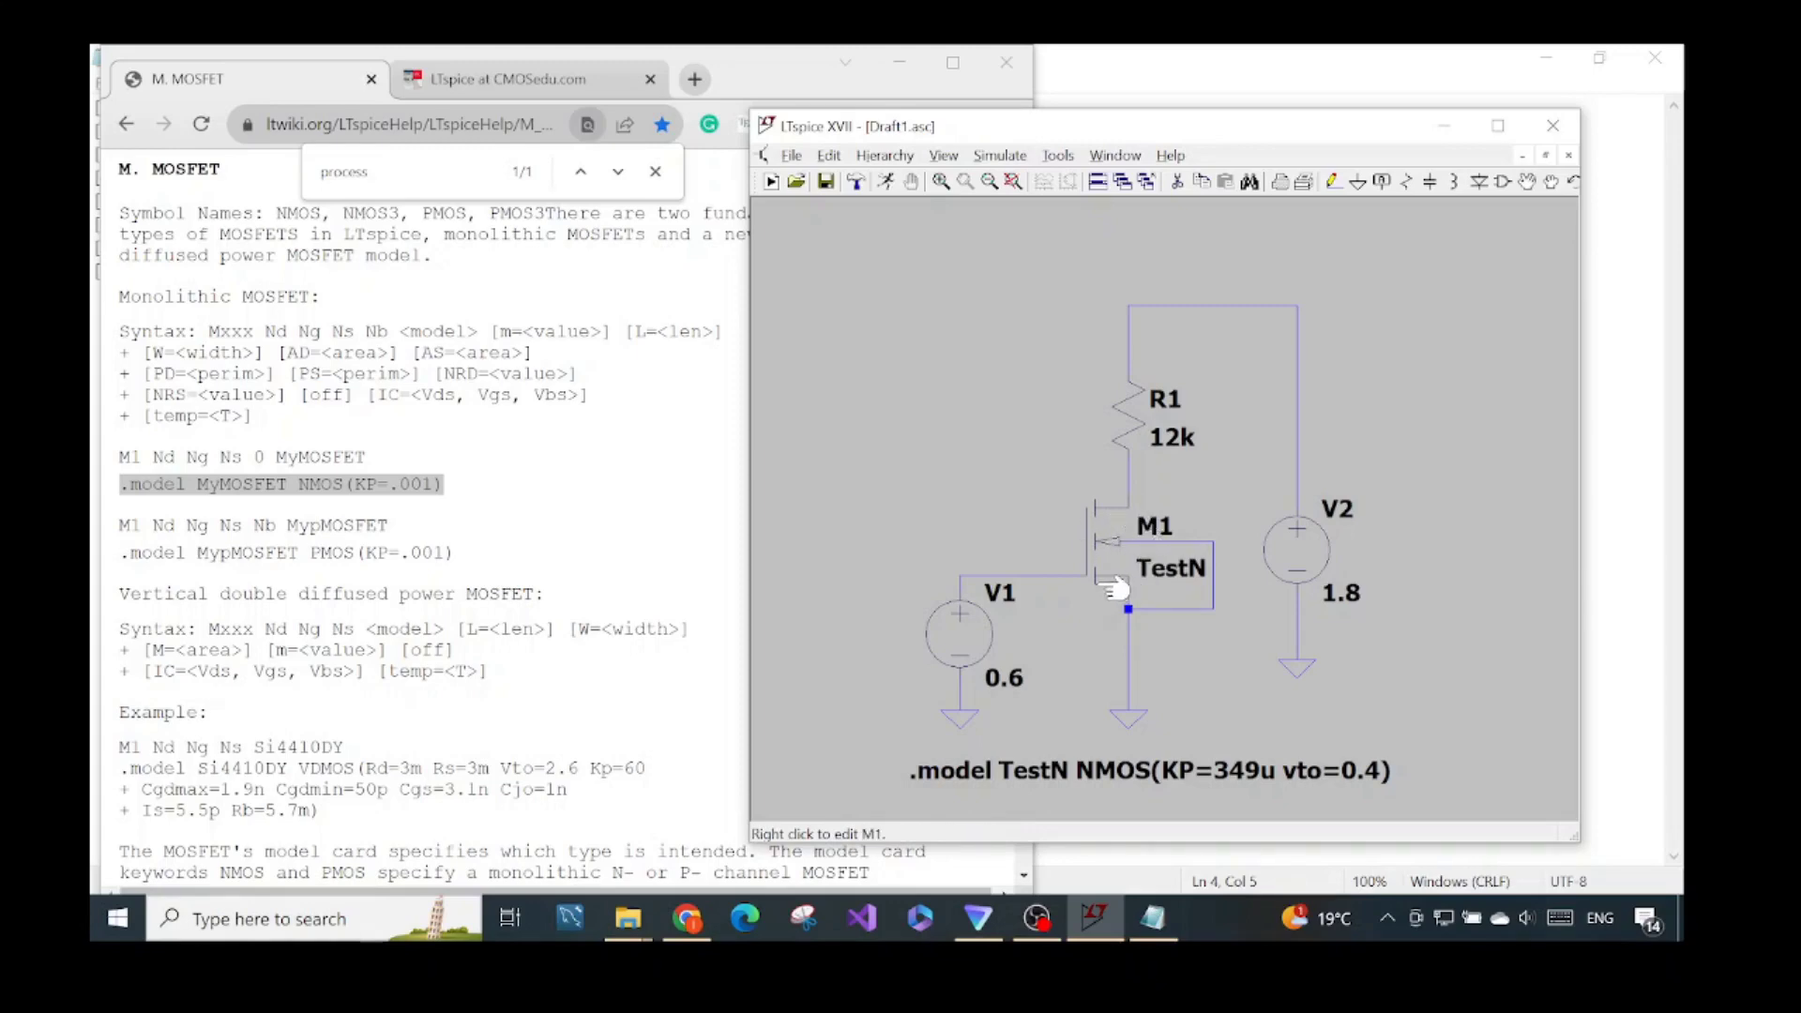
pyautogui.rightClick(1112, 549)
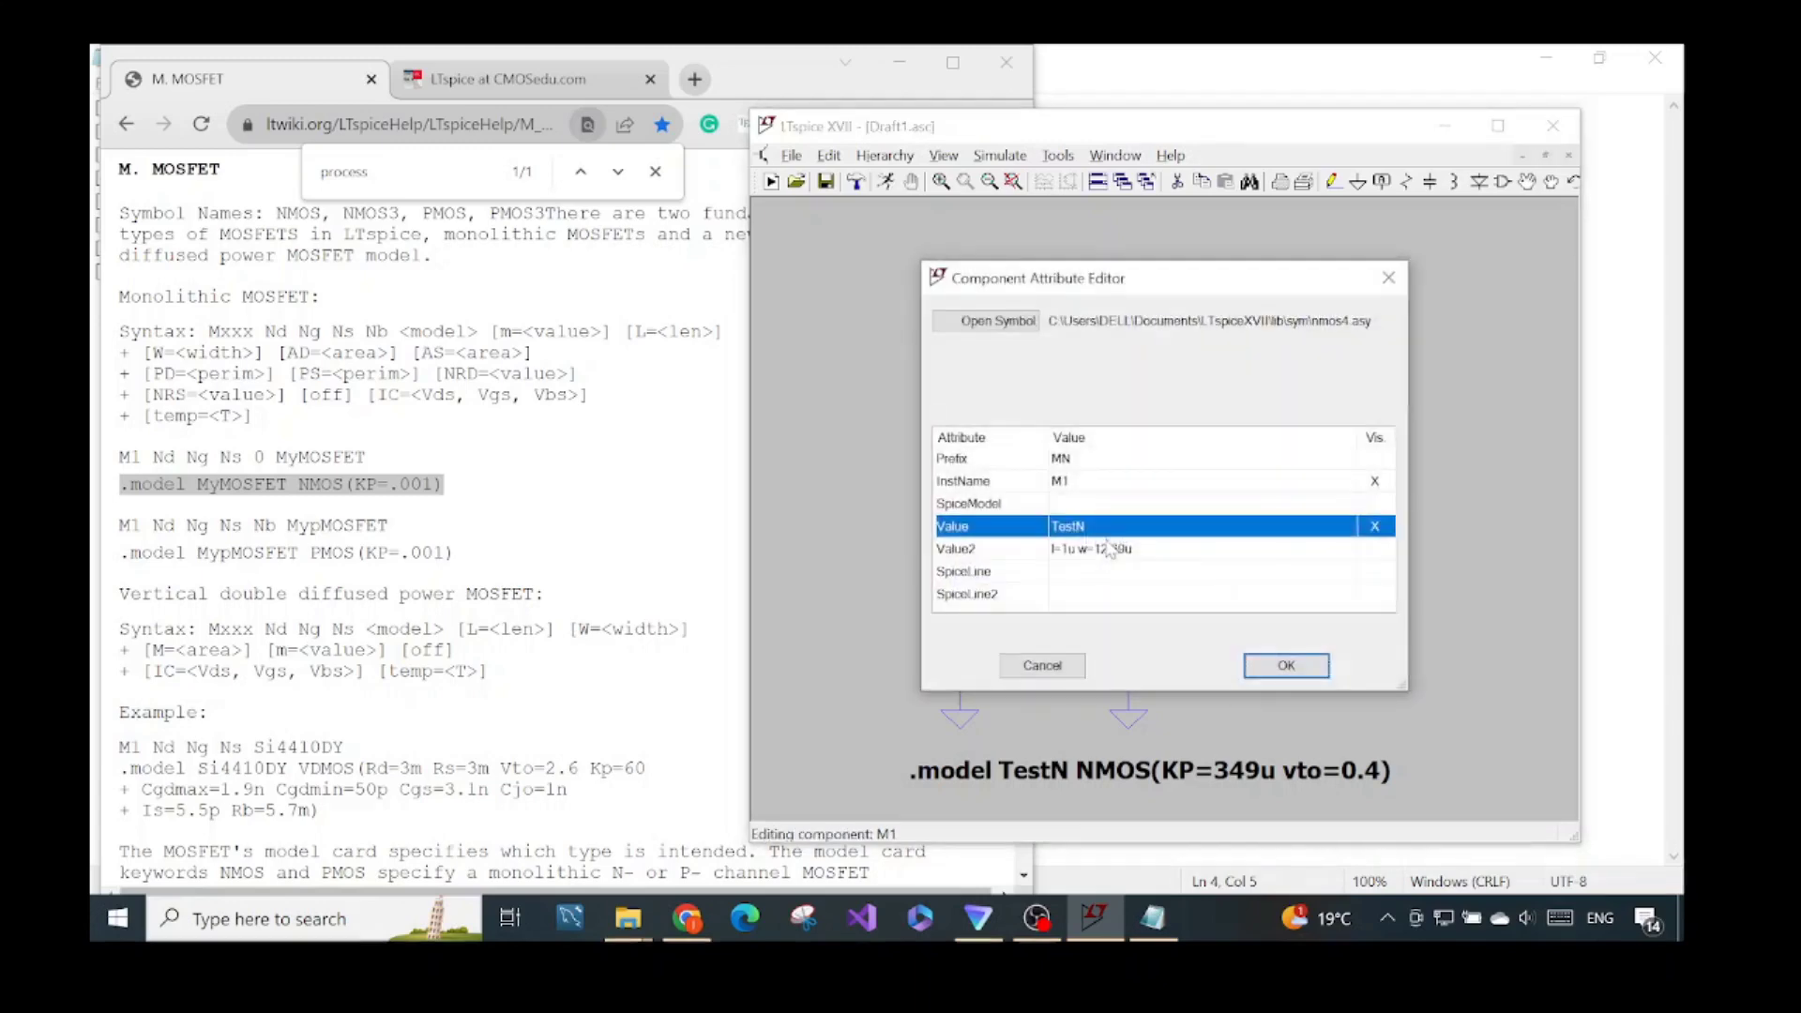
pyautogui.click(1285, 665)
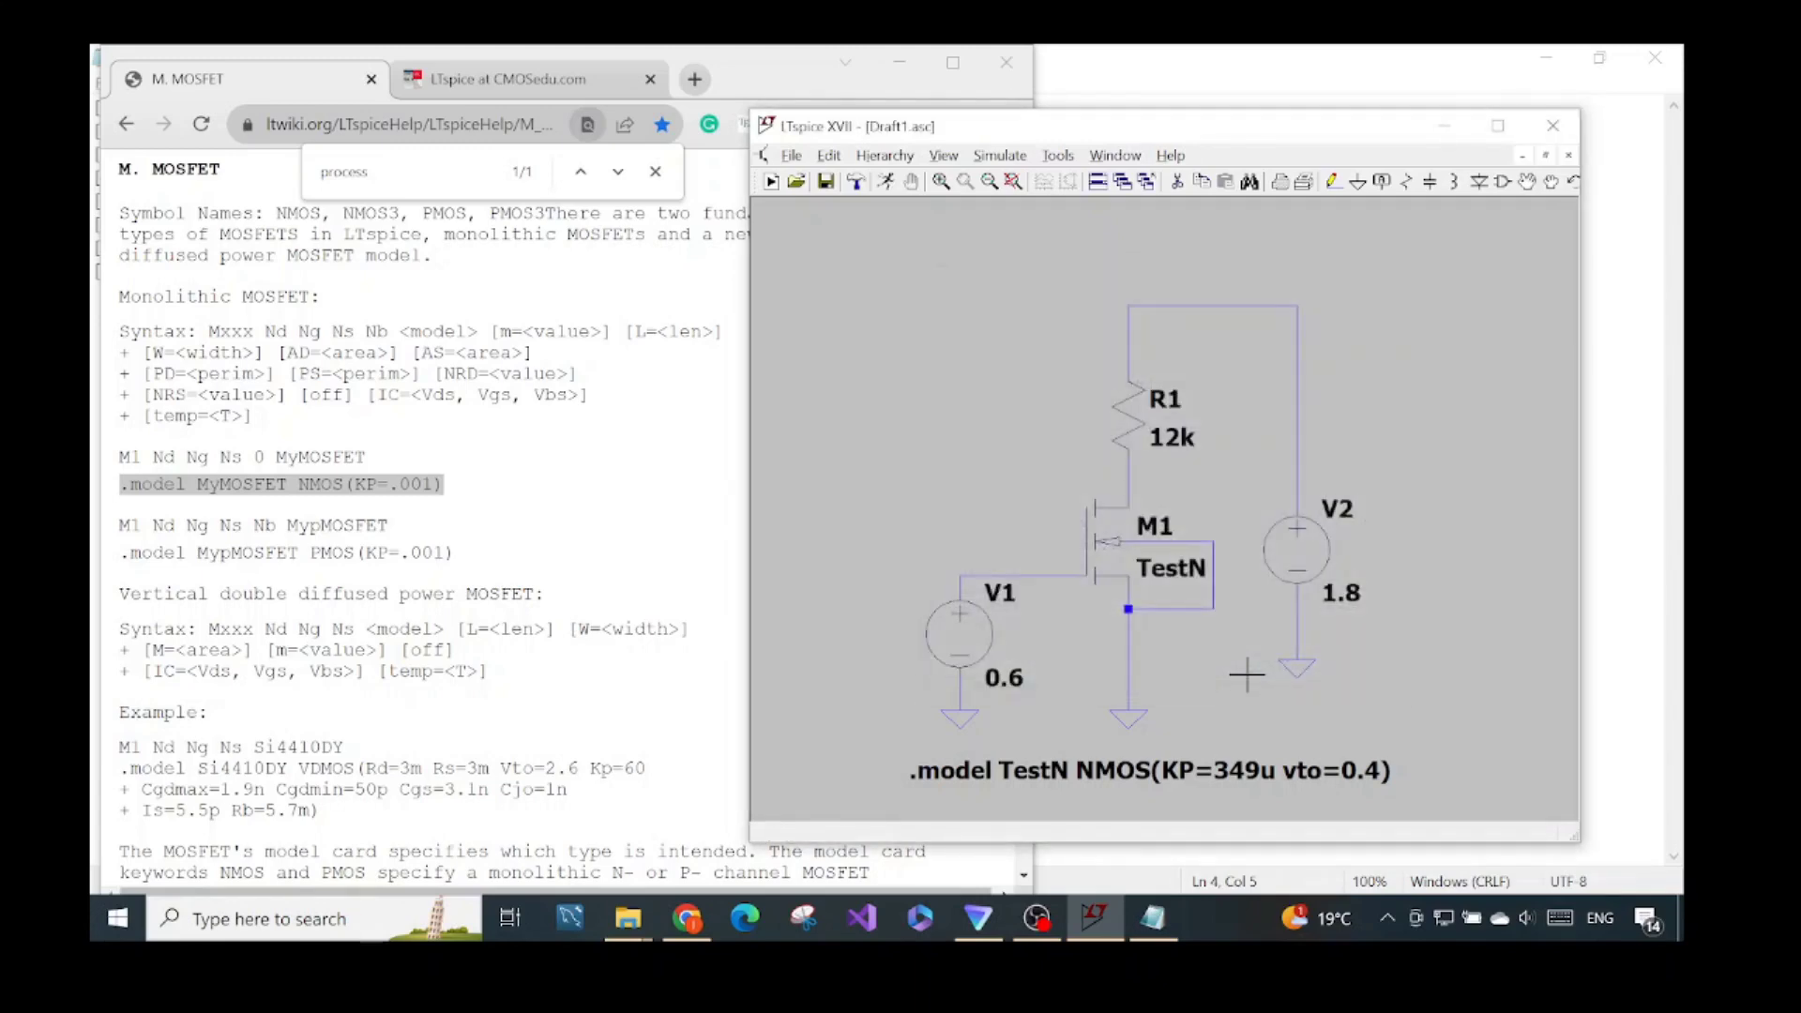
pyautogui.rightClick(1119, 543)
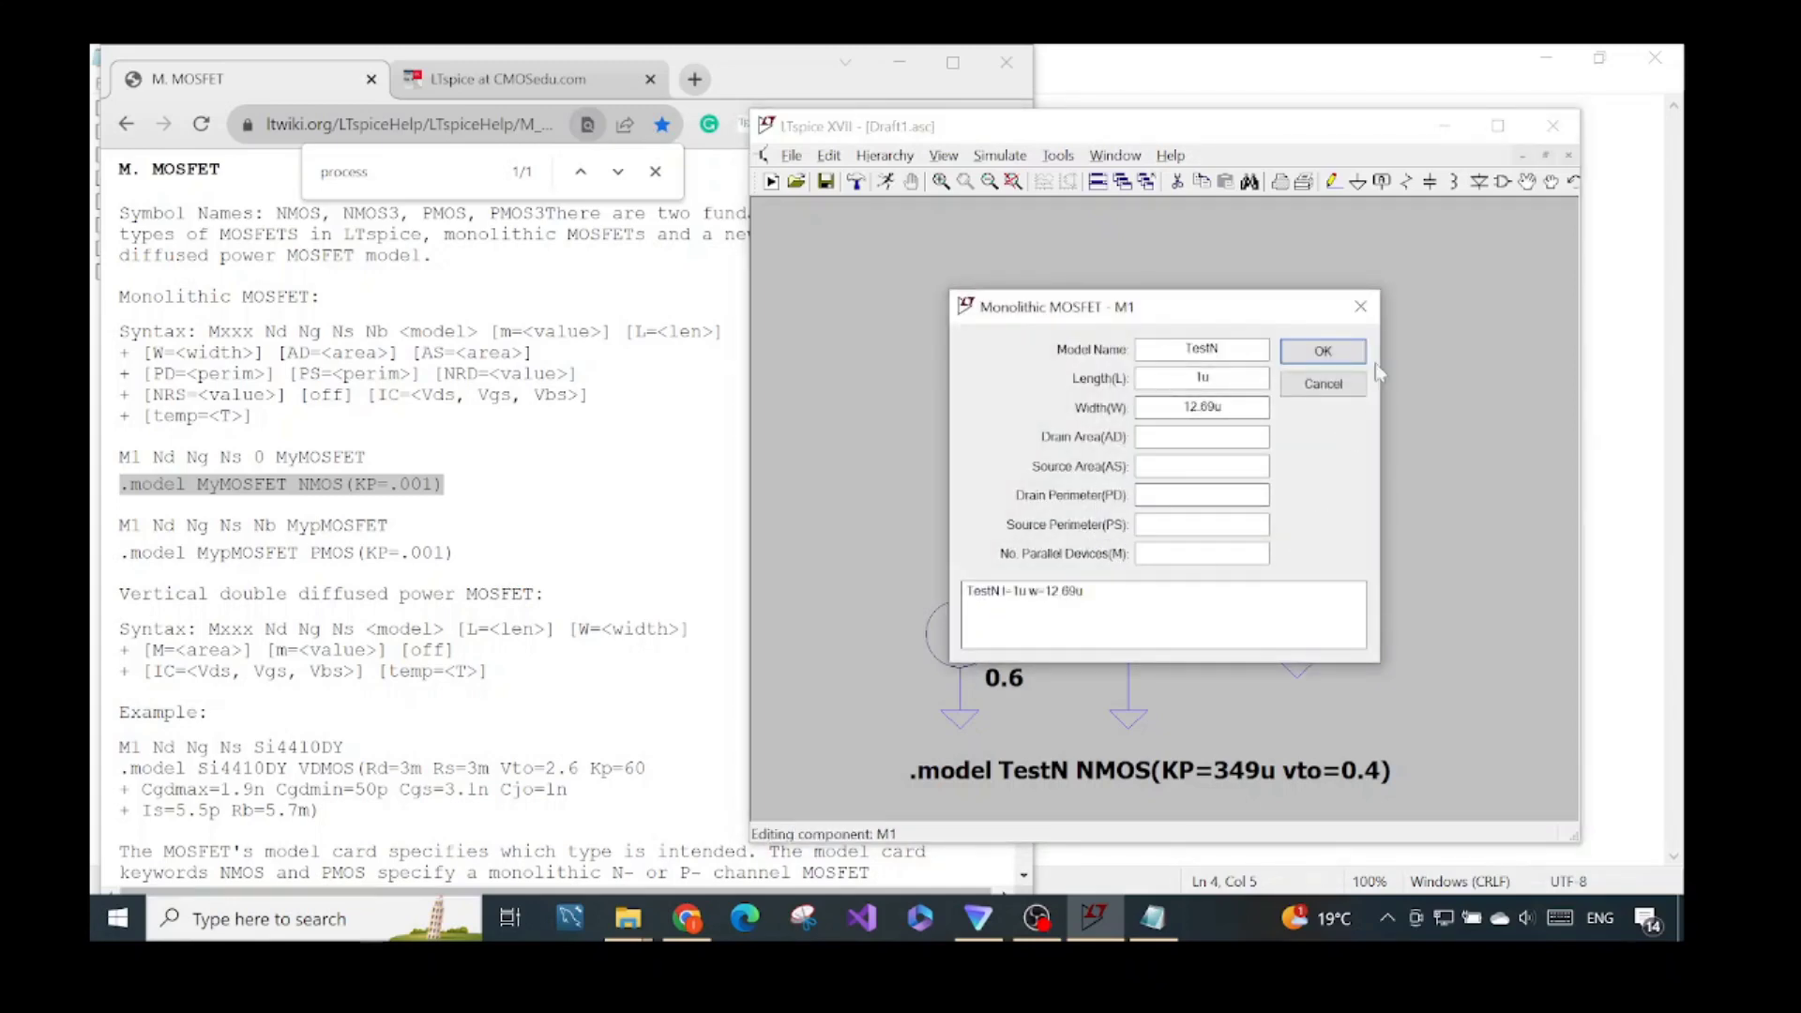
pyautogui.click(1360, 306)
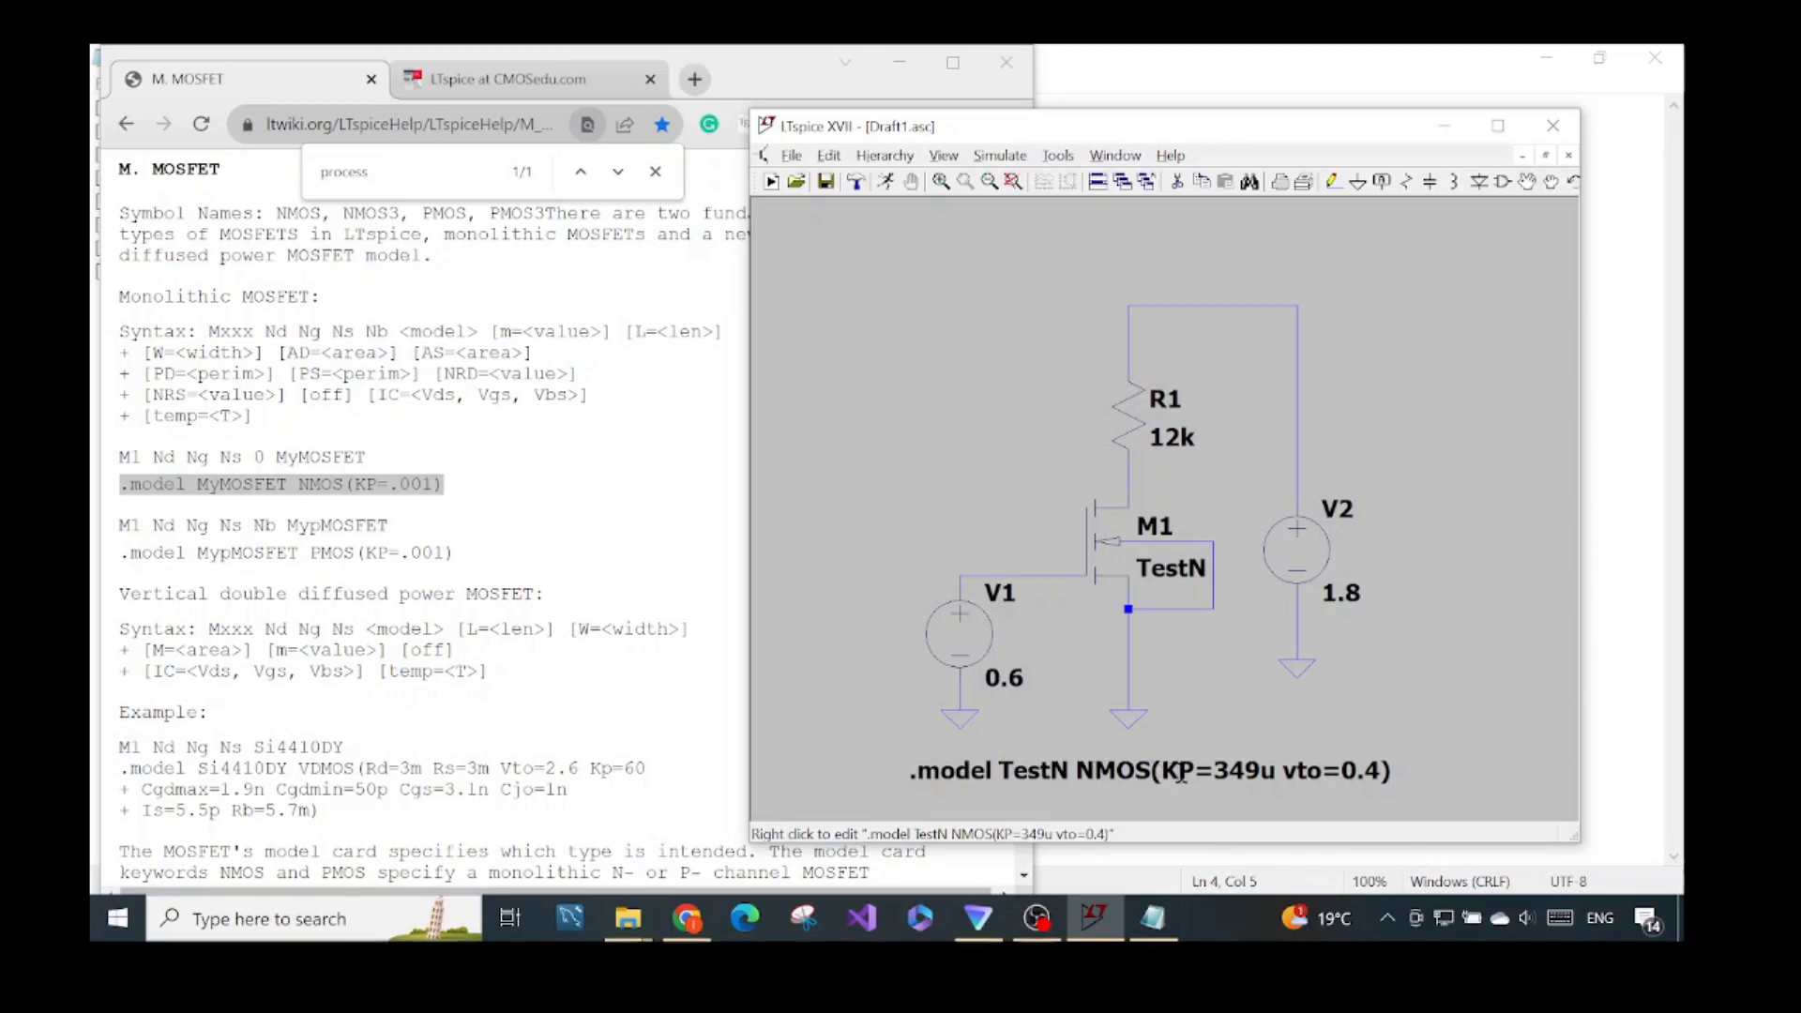
pyautogui.scroll(-20, 434, 702)
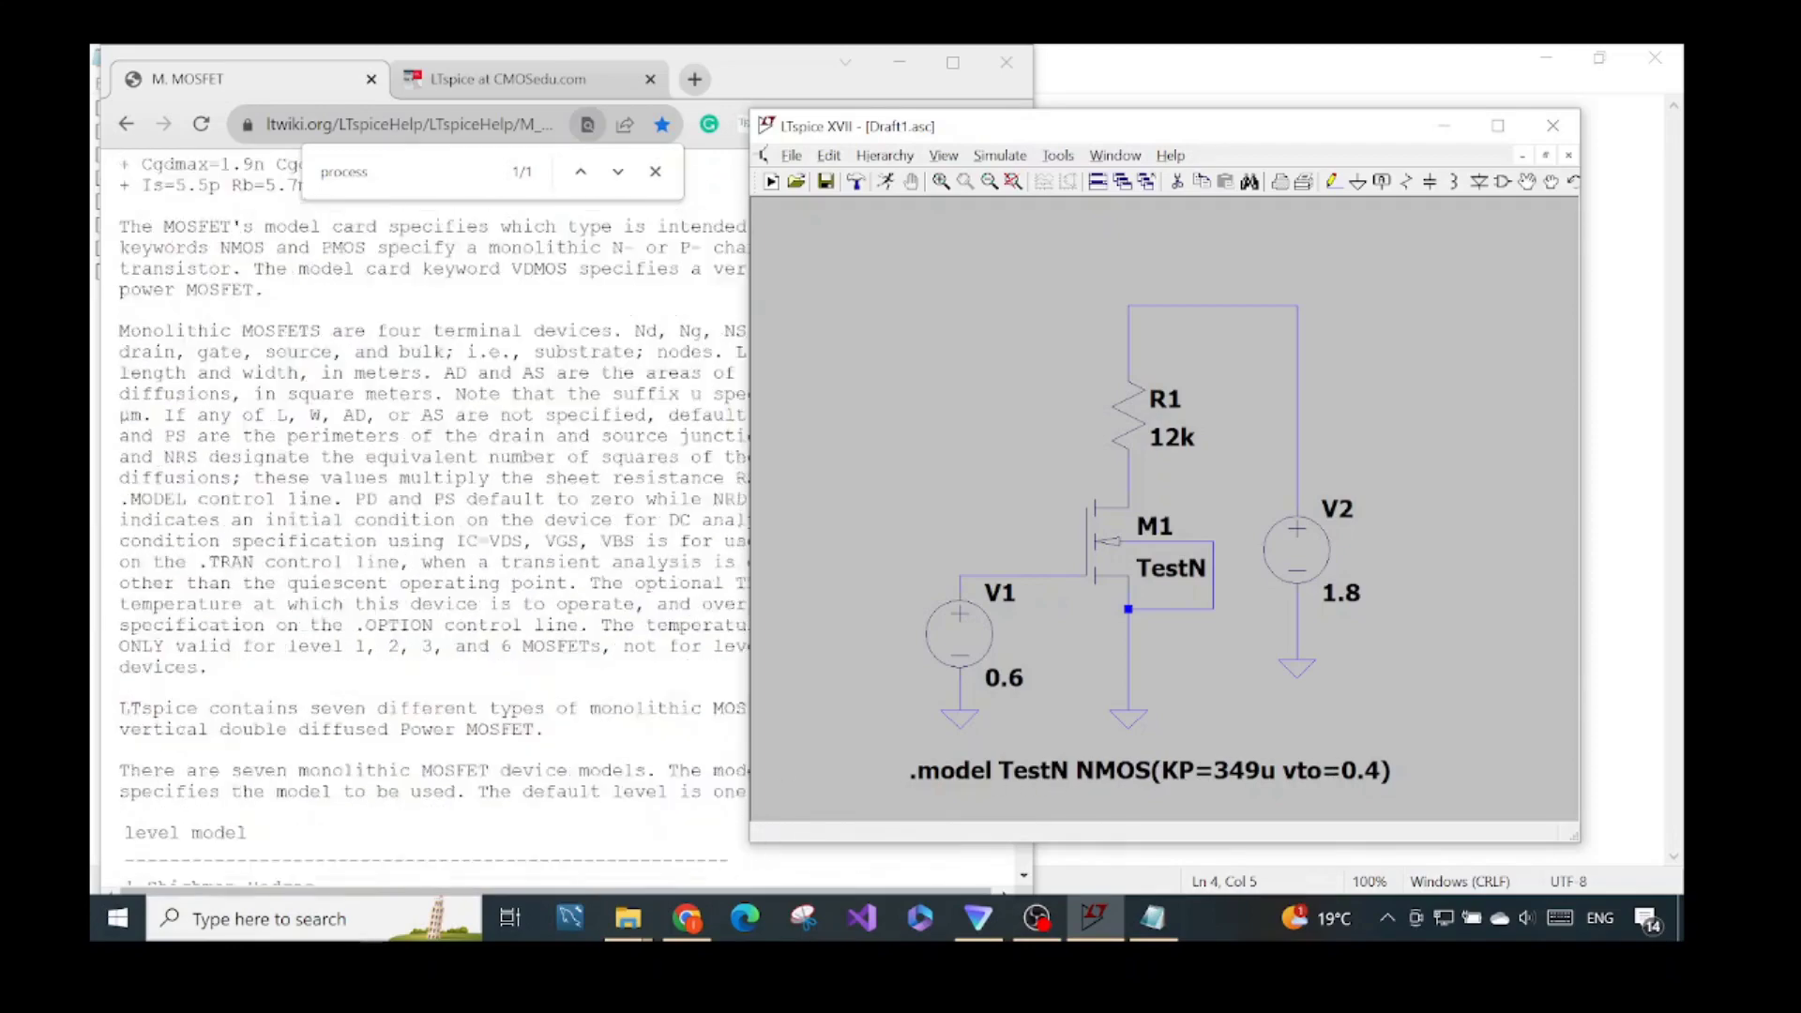
pyautogui.scroll(-2, 434, 701)
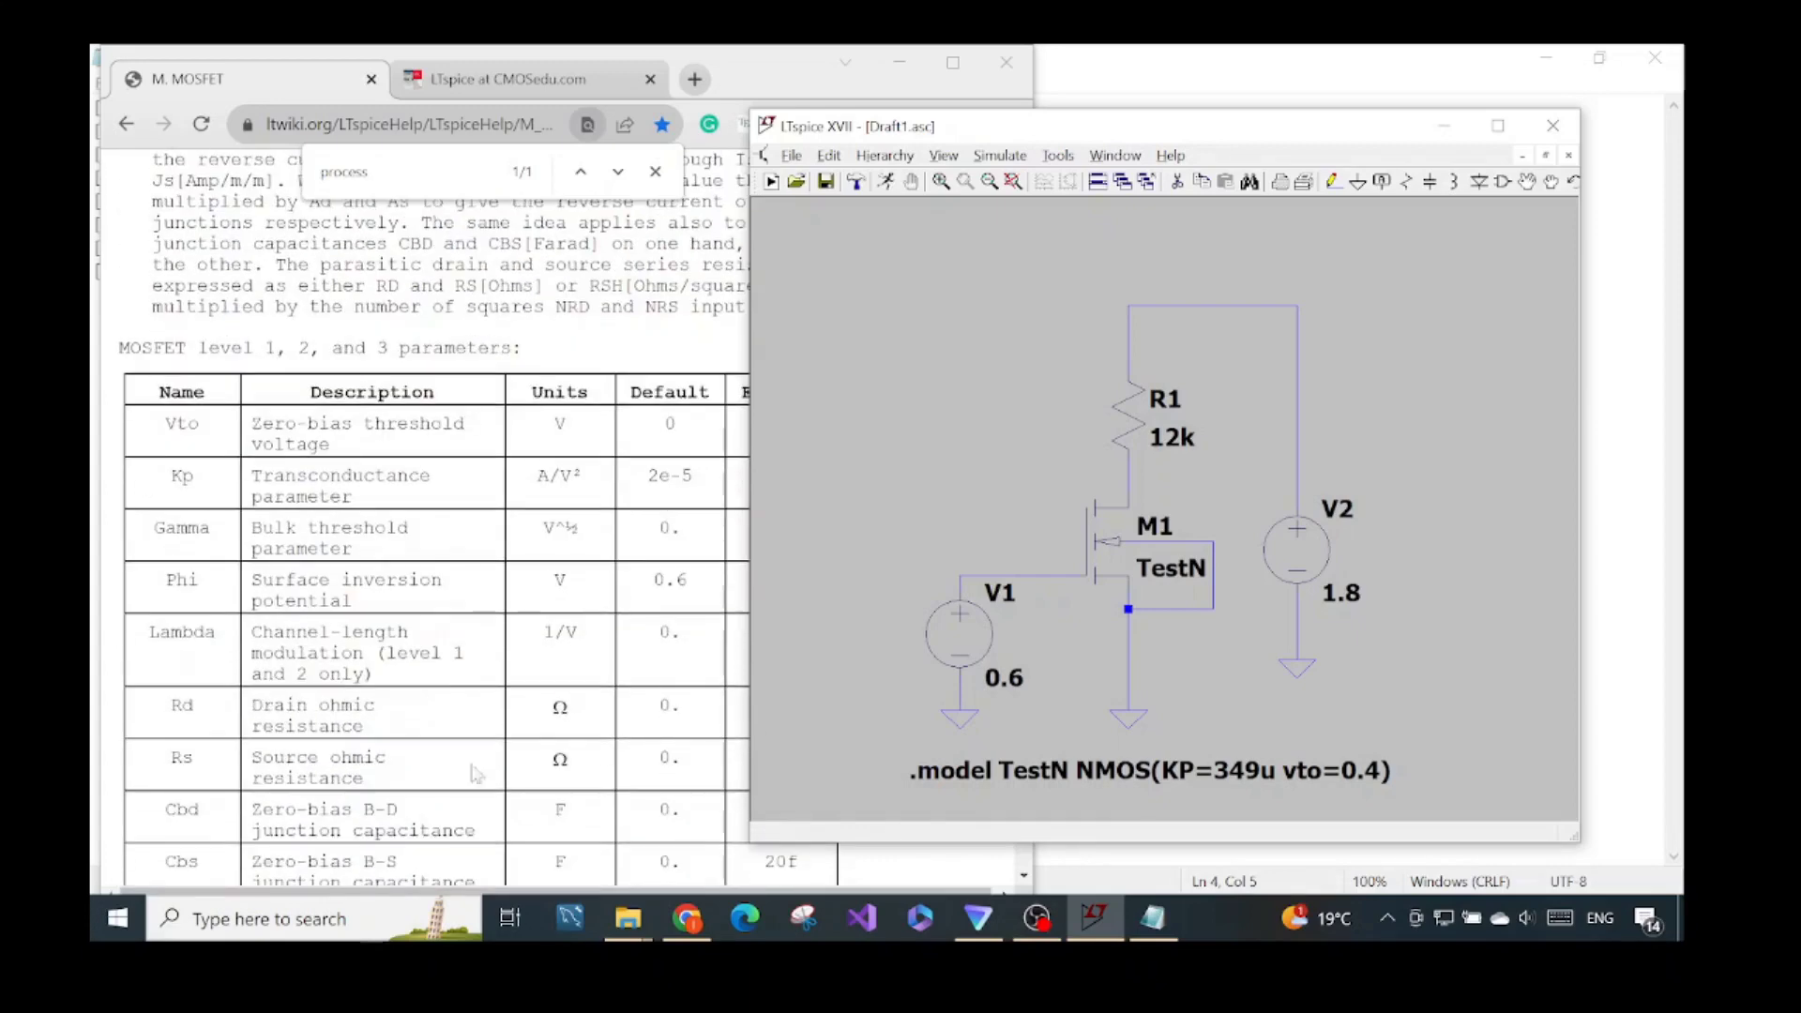